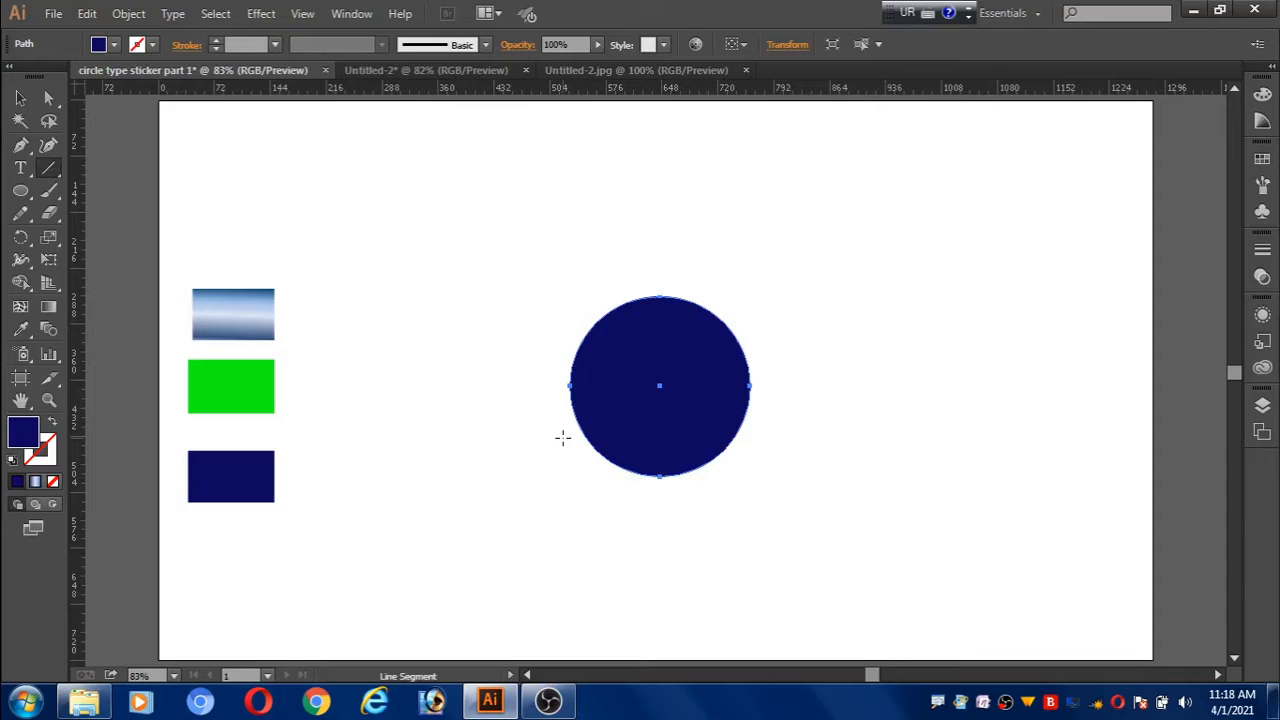
Draw a horizontal line across the lower part of the navy circle and divide the circle along it.
drag(558, 437, 767, 438)
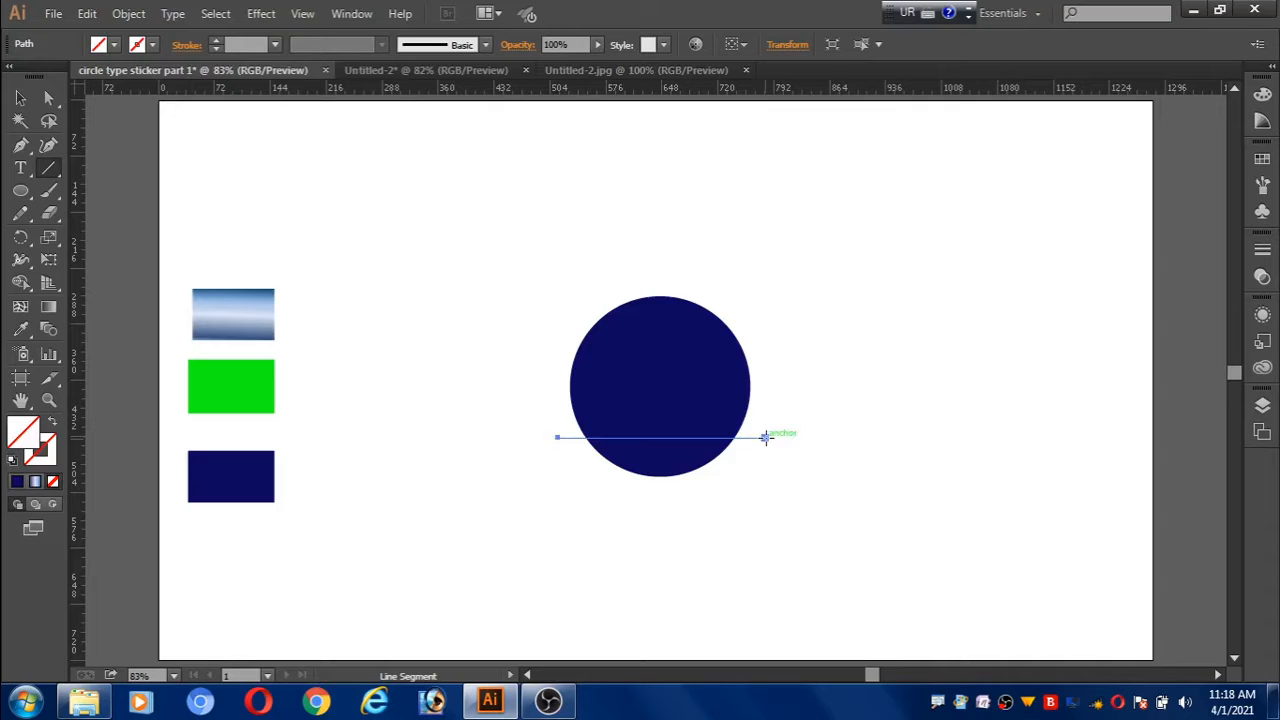
click(127, 14)
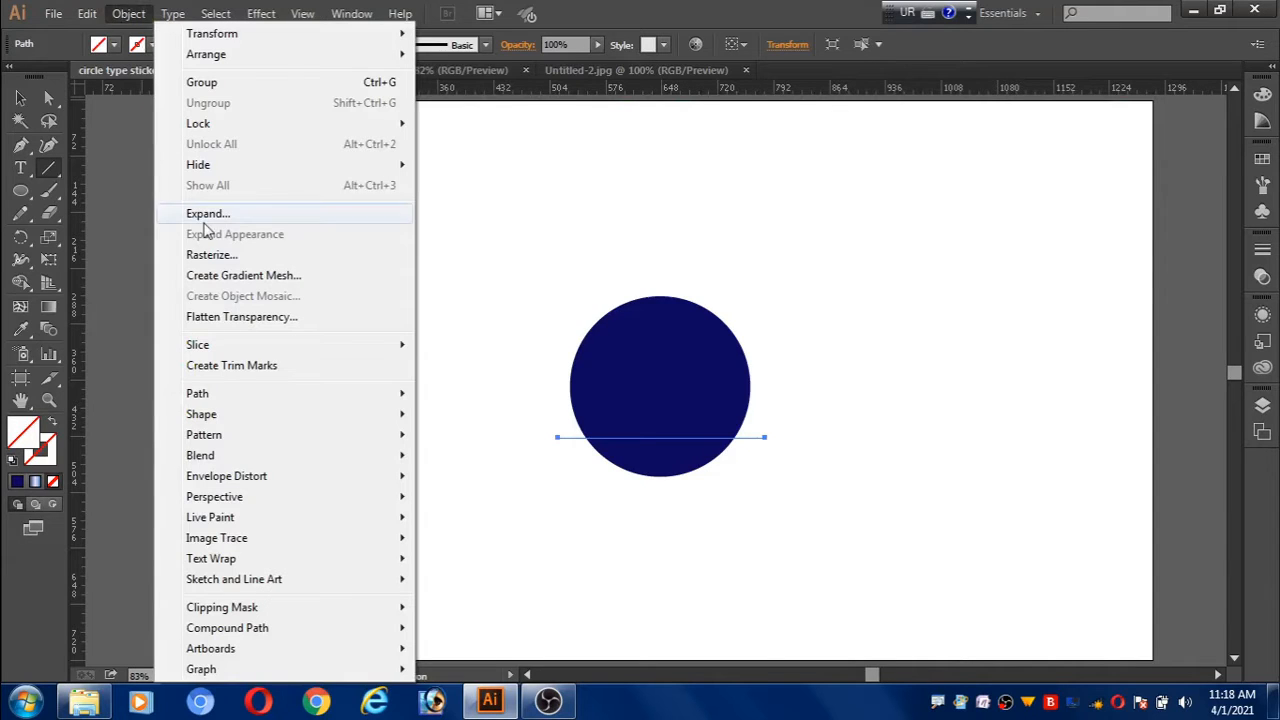
mouse_move(229, 400)
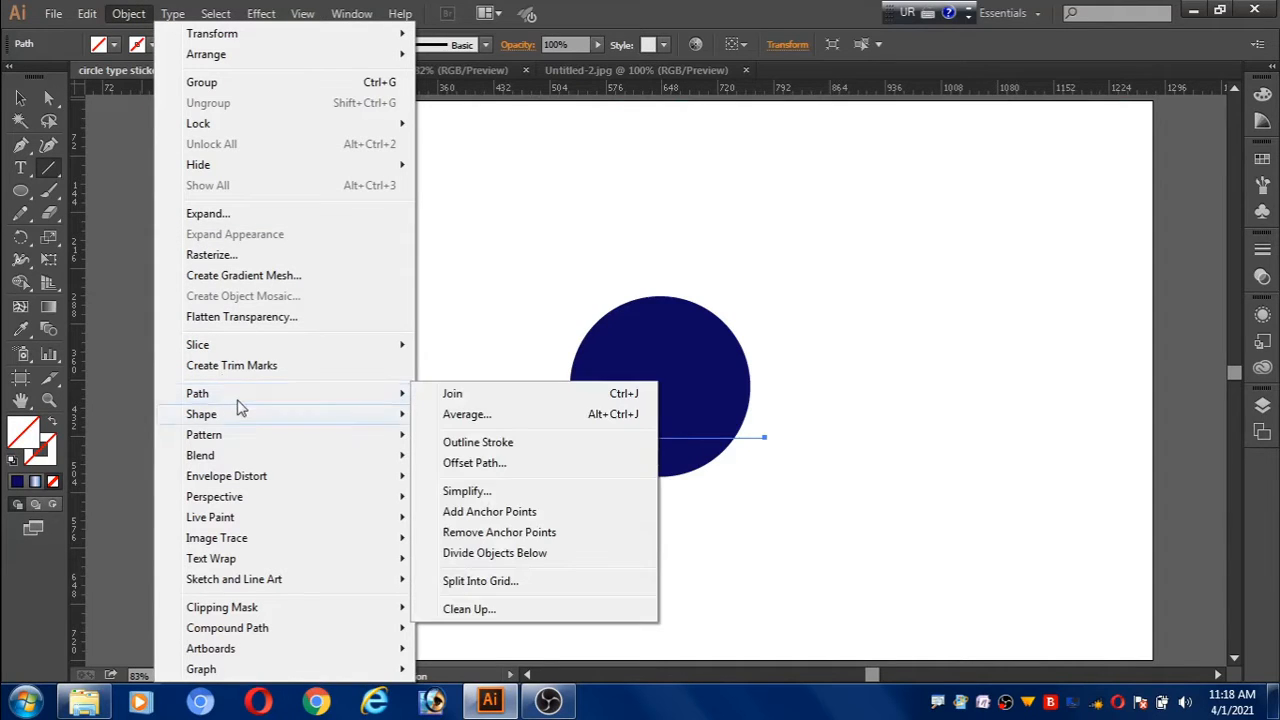
click(517, 553)
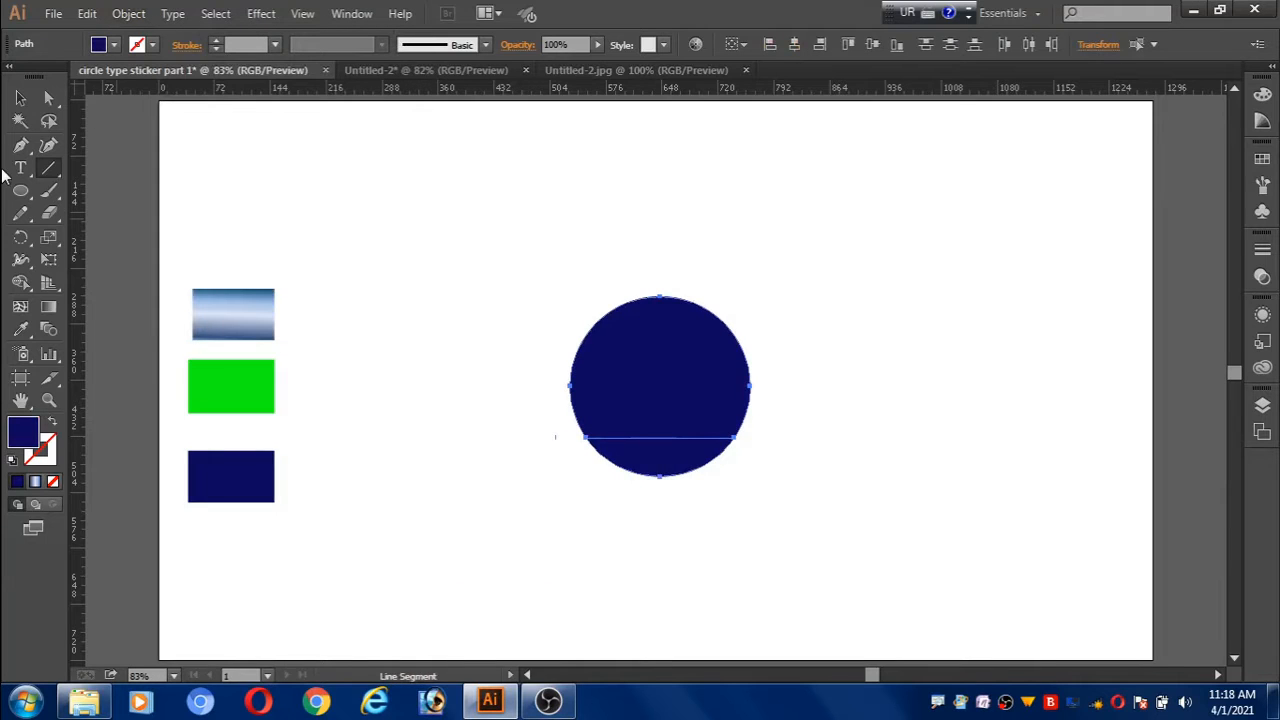
Reflect the cut-off lower segment of the circle across the horizontal axis.
click(20, 97)
click(483, 407)
click(686, 393)
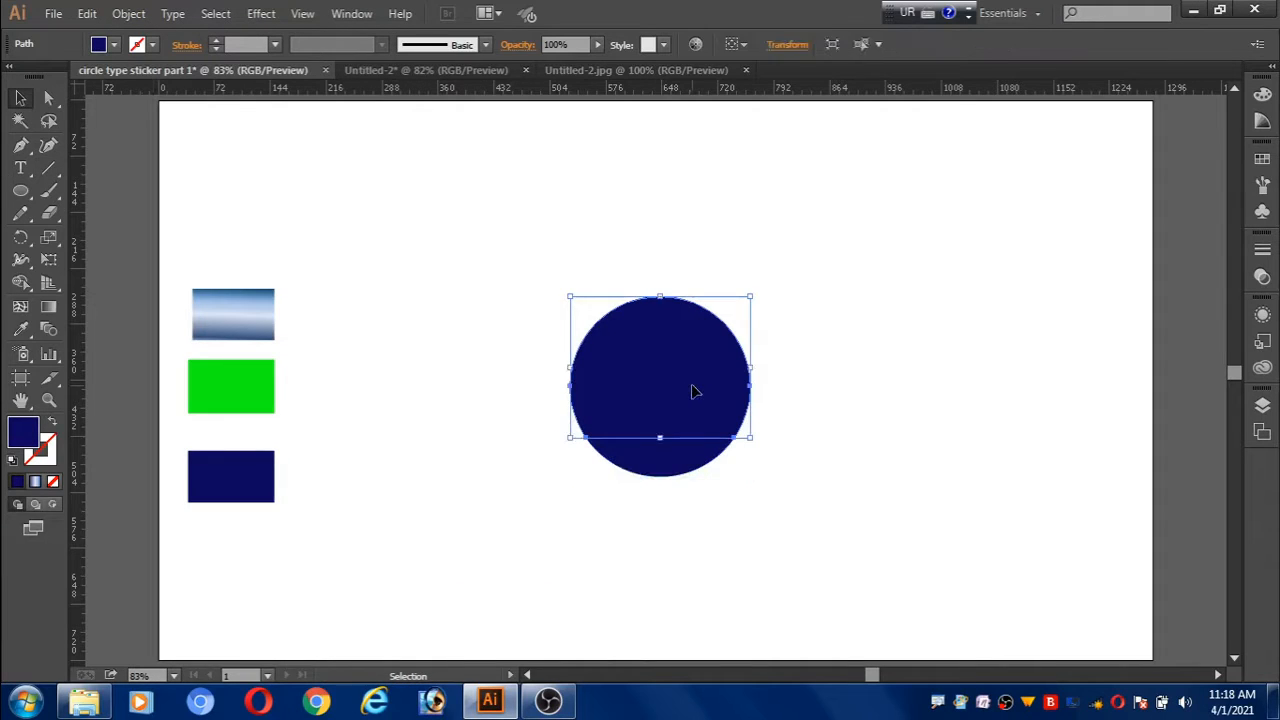
click(679, 464)
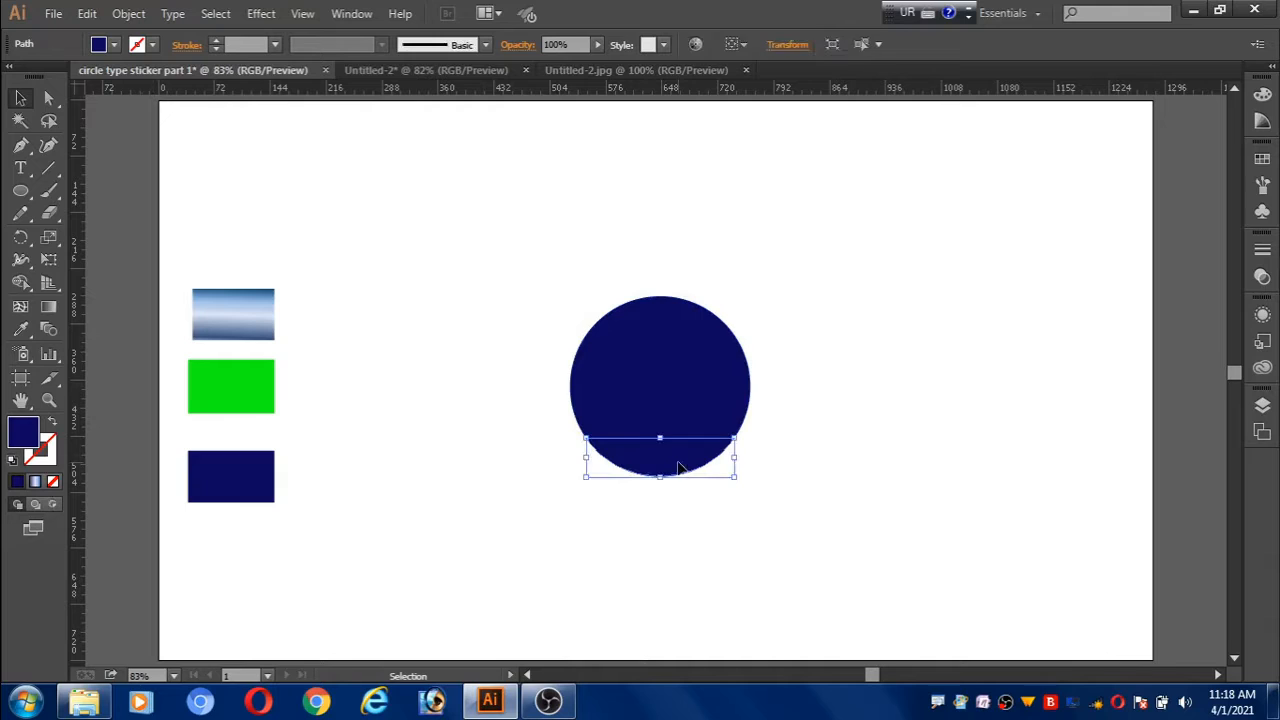
right_click(679, 464)
mouse_move(748, 412)
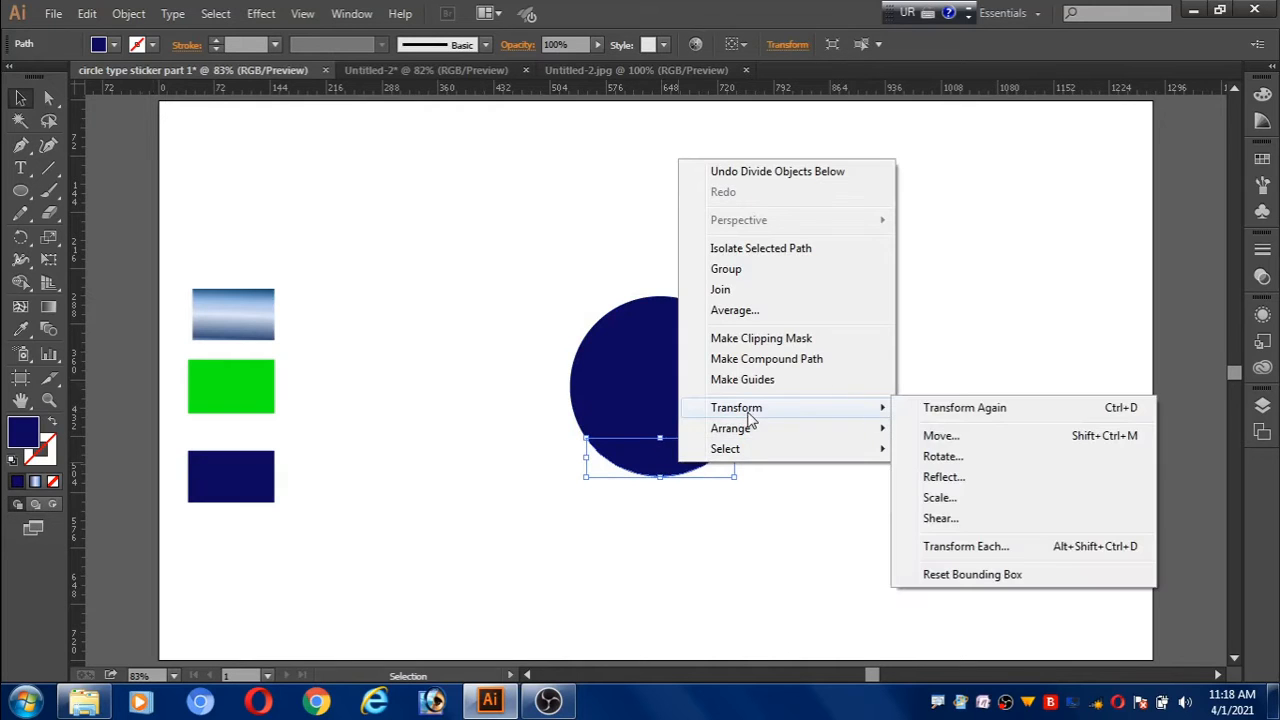
click(943, 477)
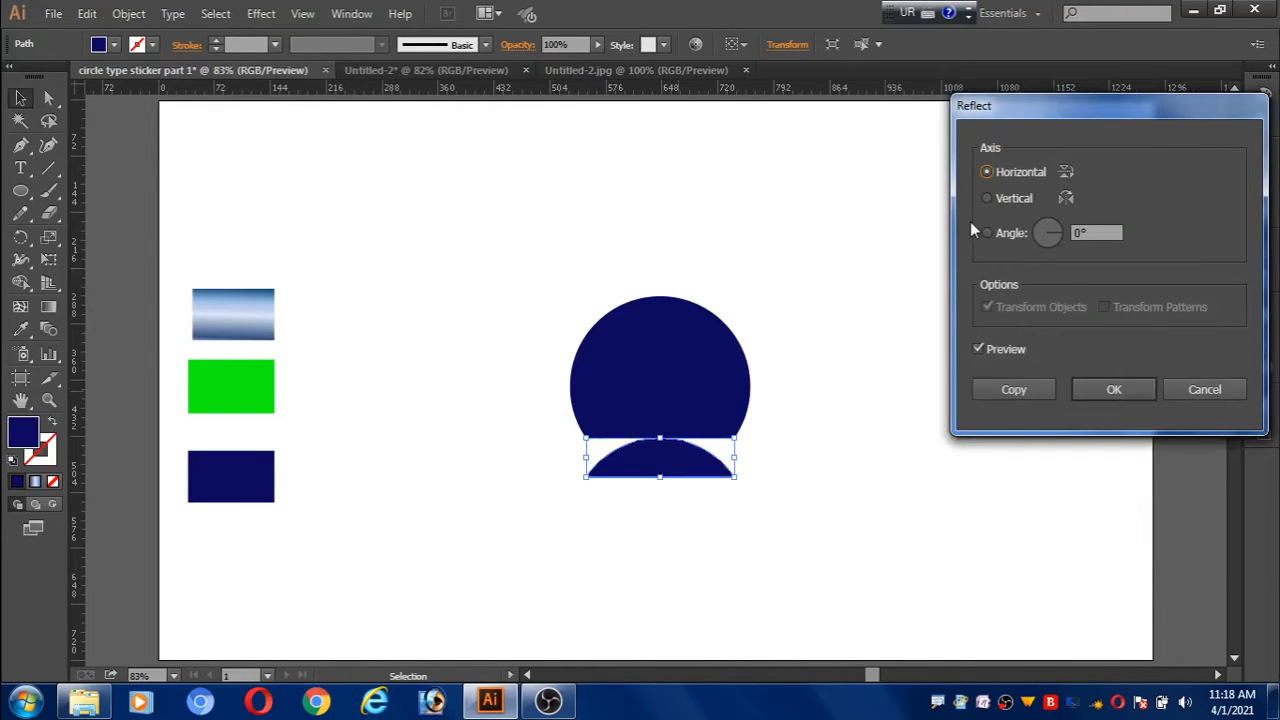
click(1110, 392)
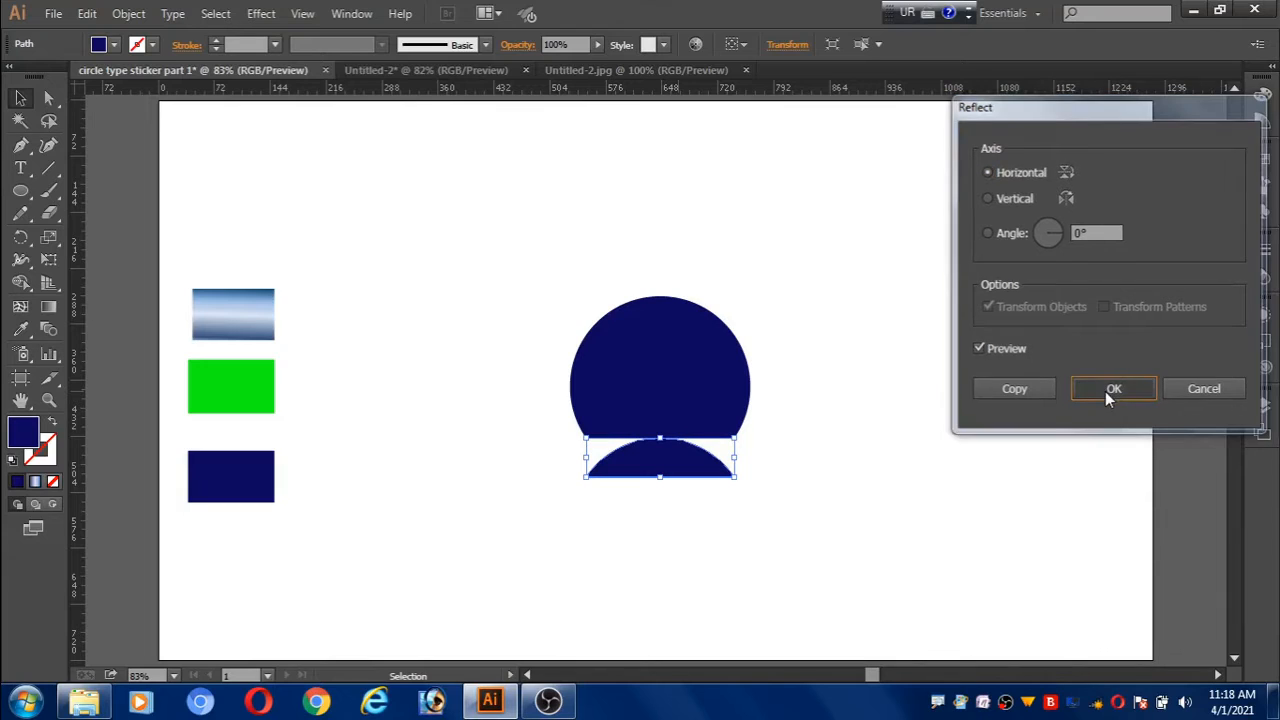
Fill the flipped segment with the blue metallic gradient sampled from the swatch rectangle, and run the gradient vertically from bottom to top.
key(i)
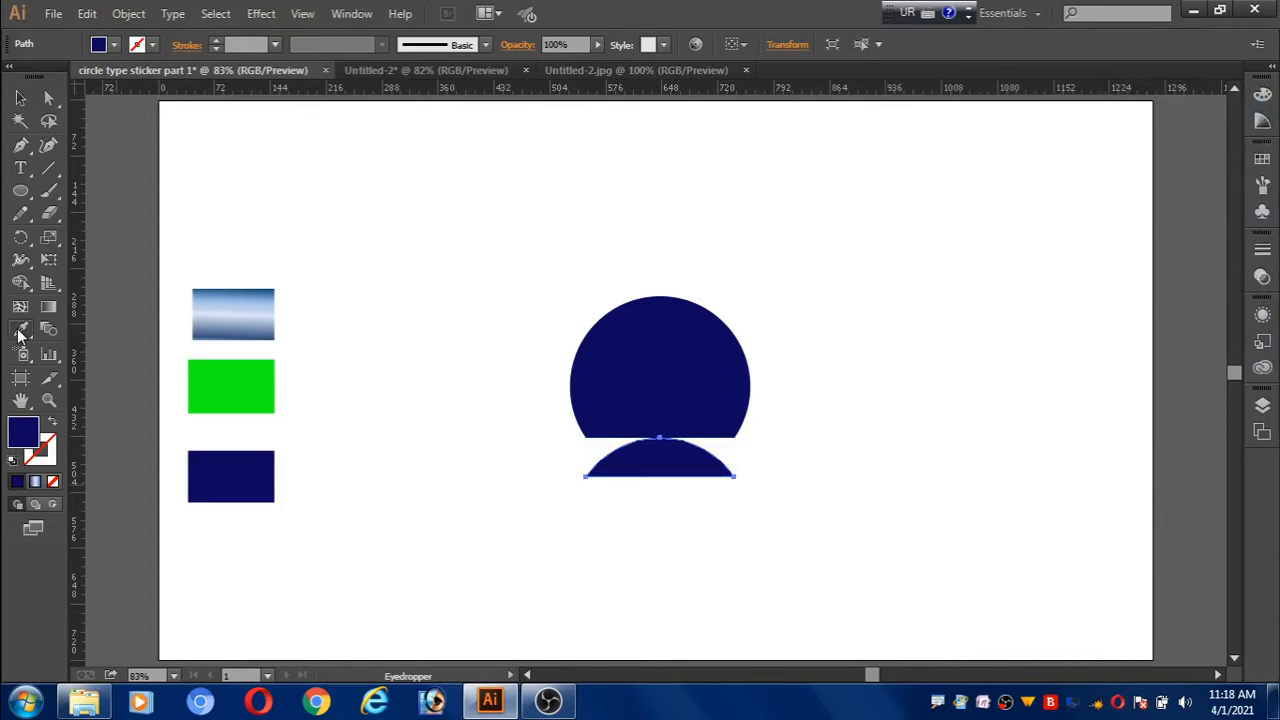
click(255, 303)
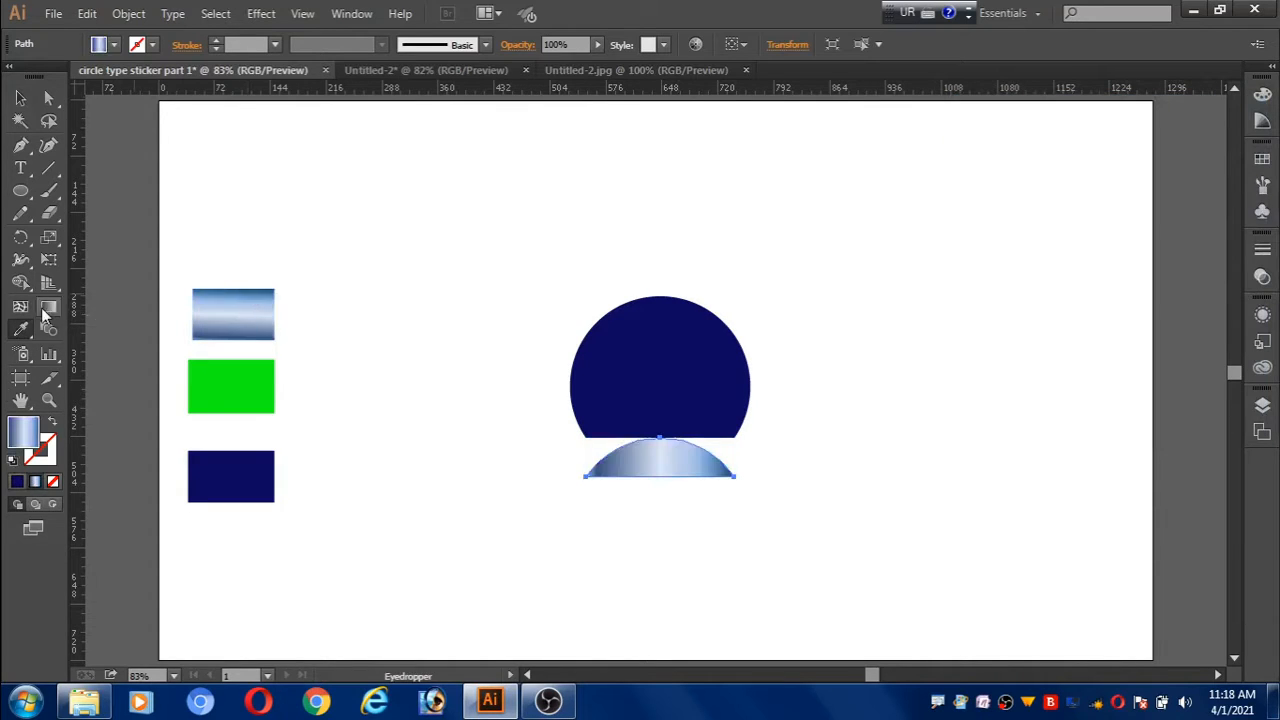
click(45, 308)
drag(660, 509, 660, 398)
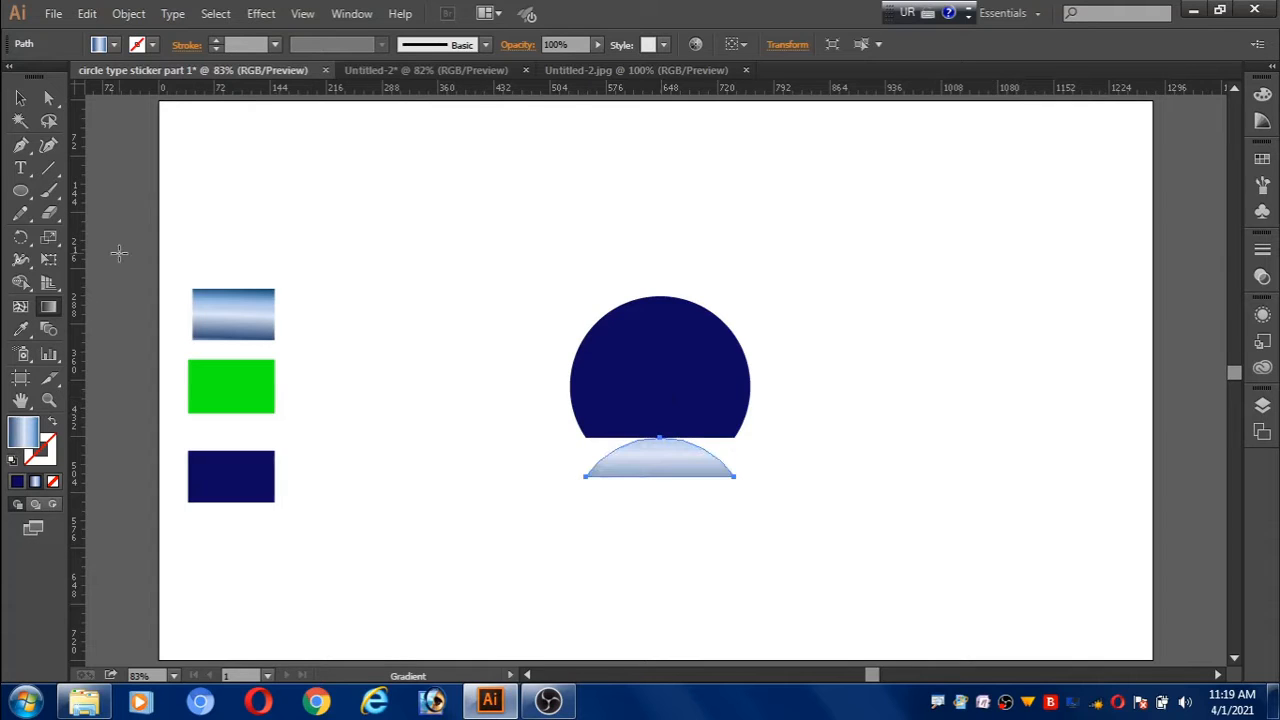
Move the gradient segment straight up until its flat edge lines up with the cut edge of the navy shape.
key(v)
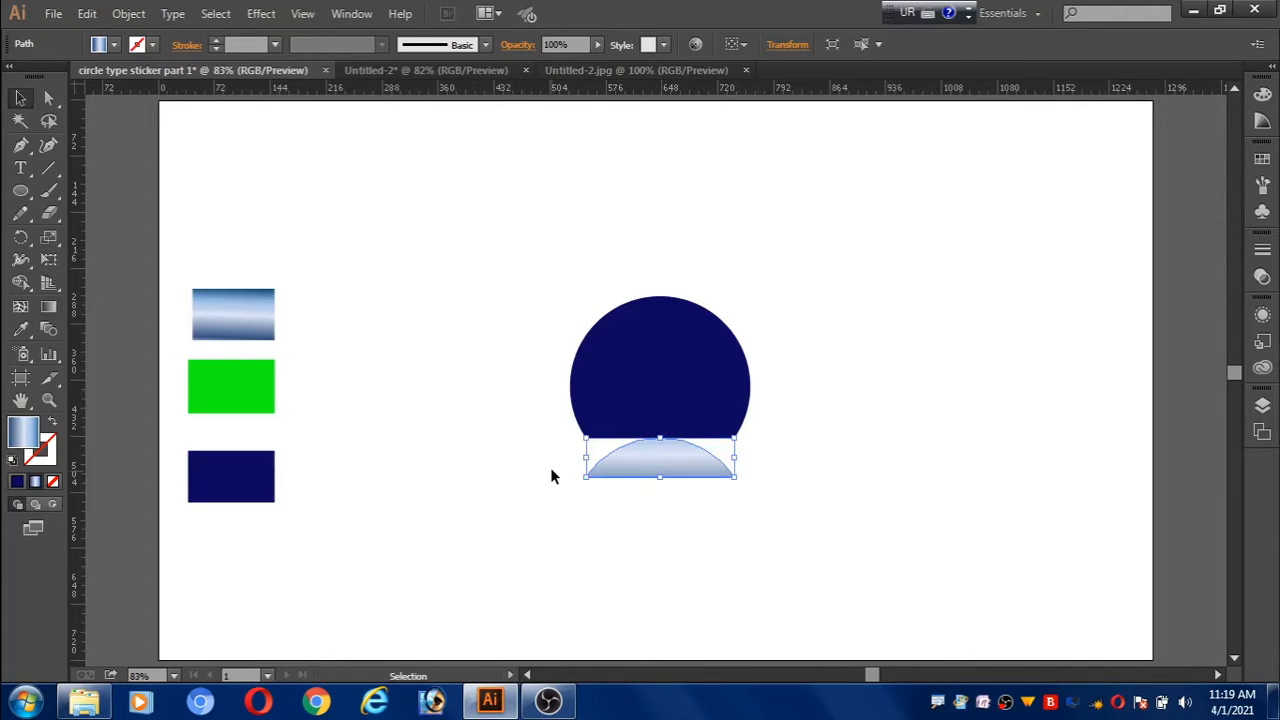
key(shift+Up)
key(shift+Up)
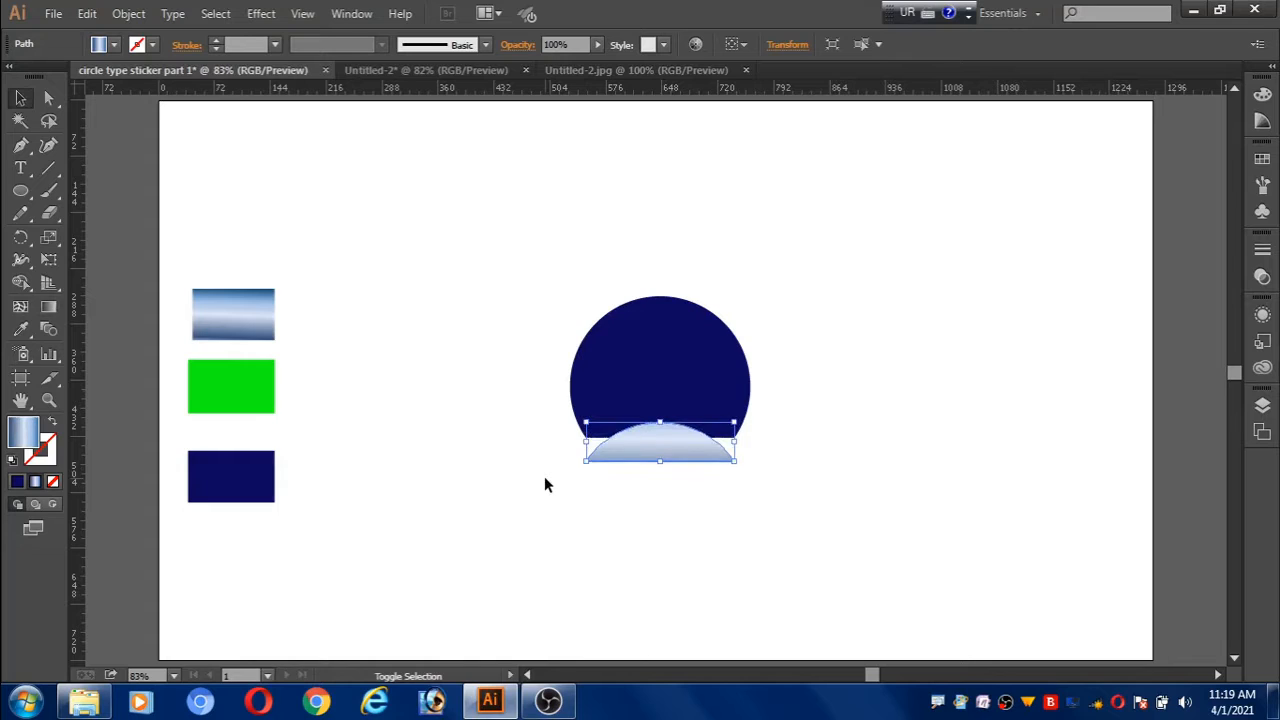
key(shift+Up)
key(shift+Up)
key(shift+Up)
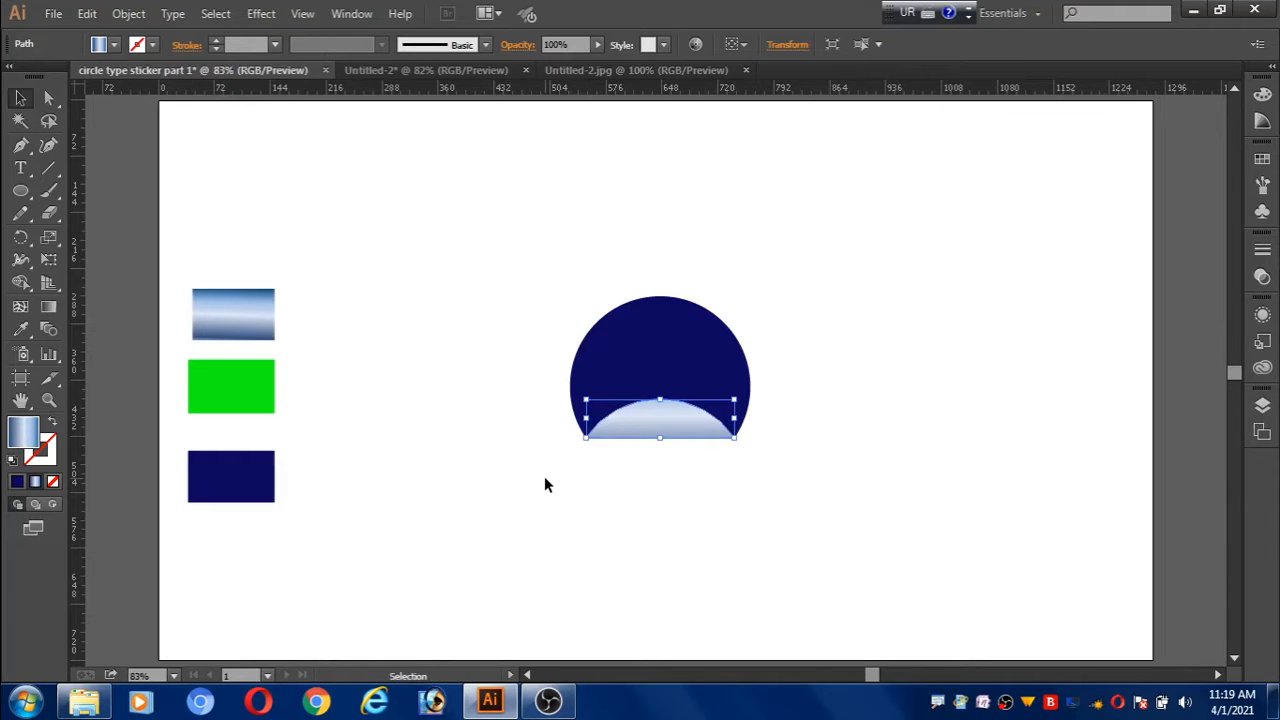
click(474, 377)
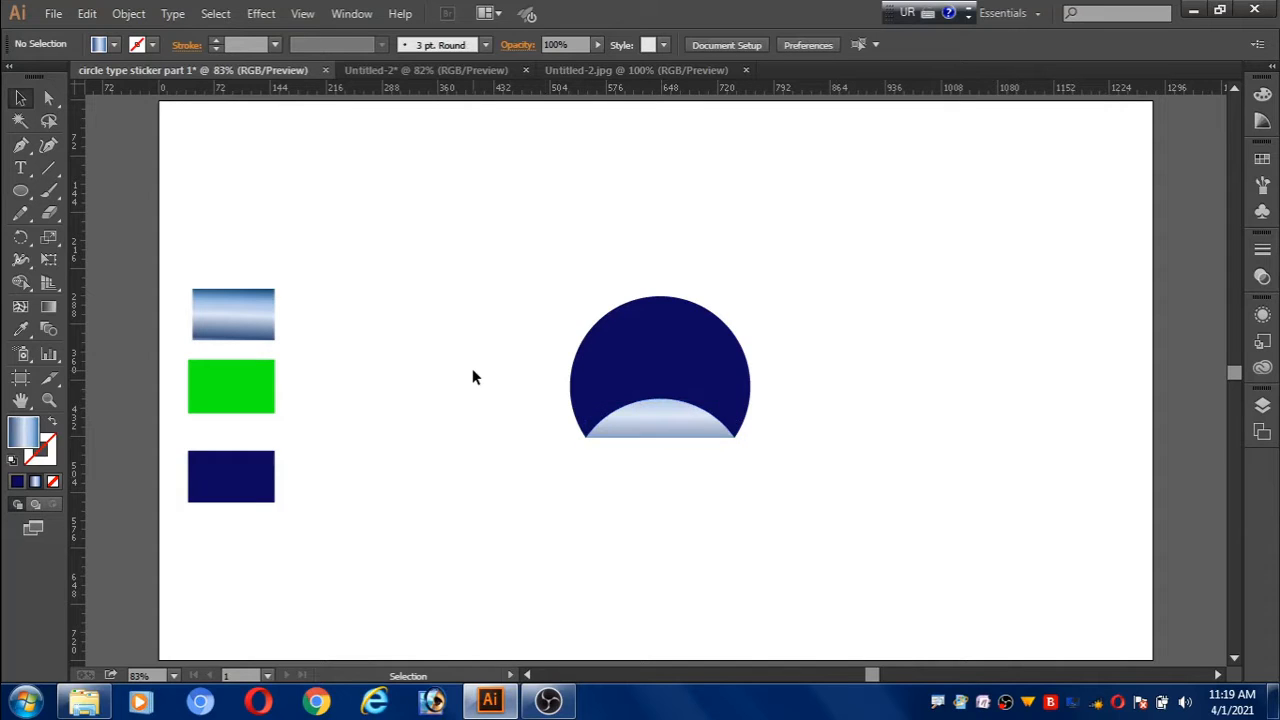
Copy the navy circle shape and paste the duplicate in front of it.
click(630, 337)
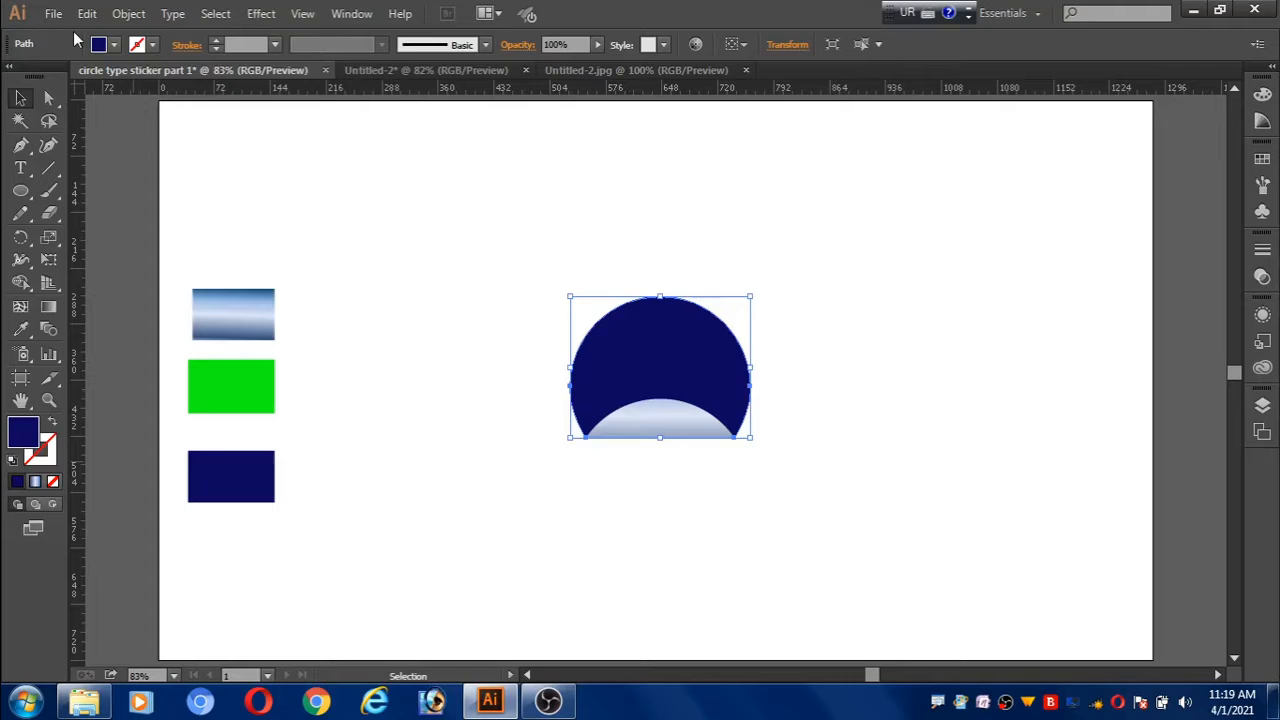
click(129, 15)
mouse_move(90, 17)
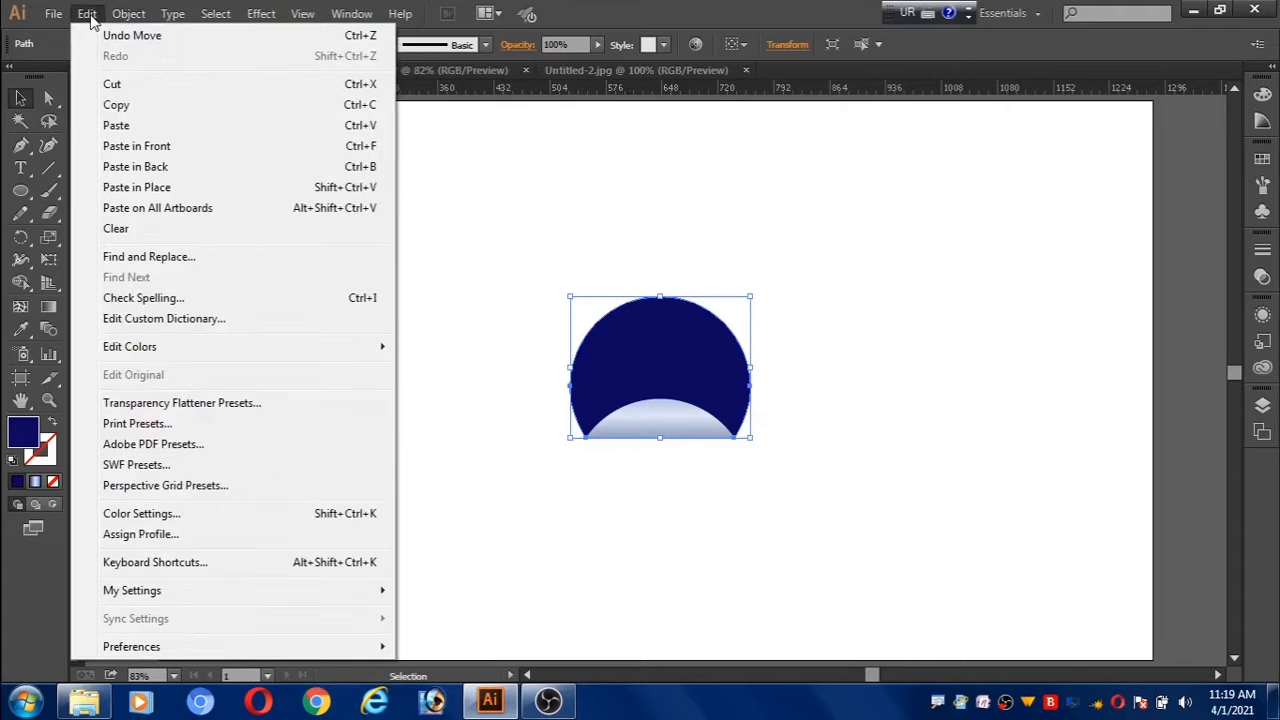
click(122, 106)
click(87, 15)
click(205, 147)
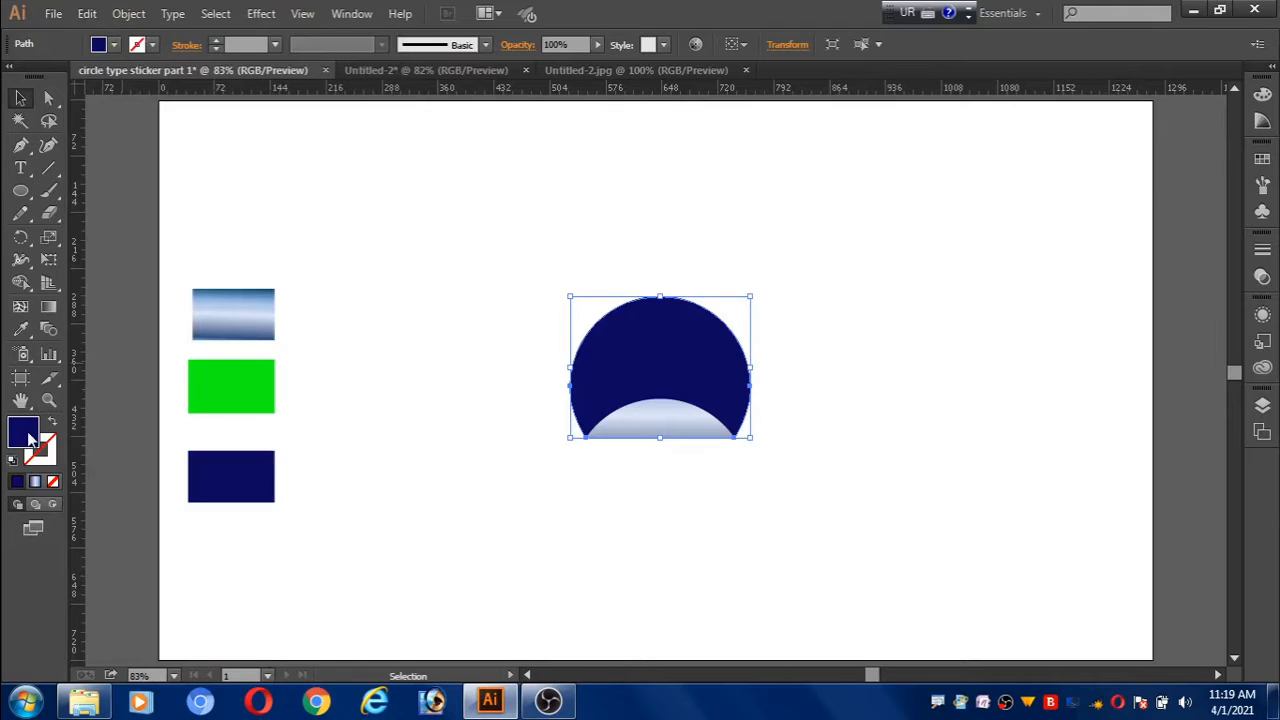
Change the duplicate shape's fill to near-white F7F7F9.
double_click(30, 436)
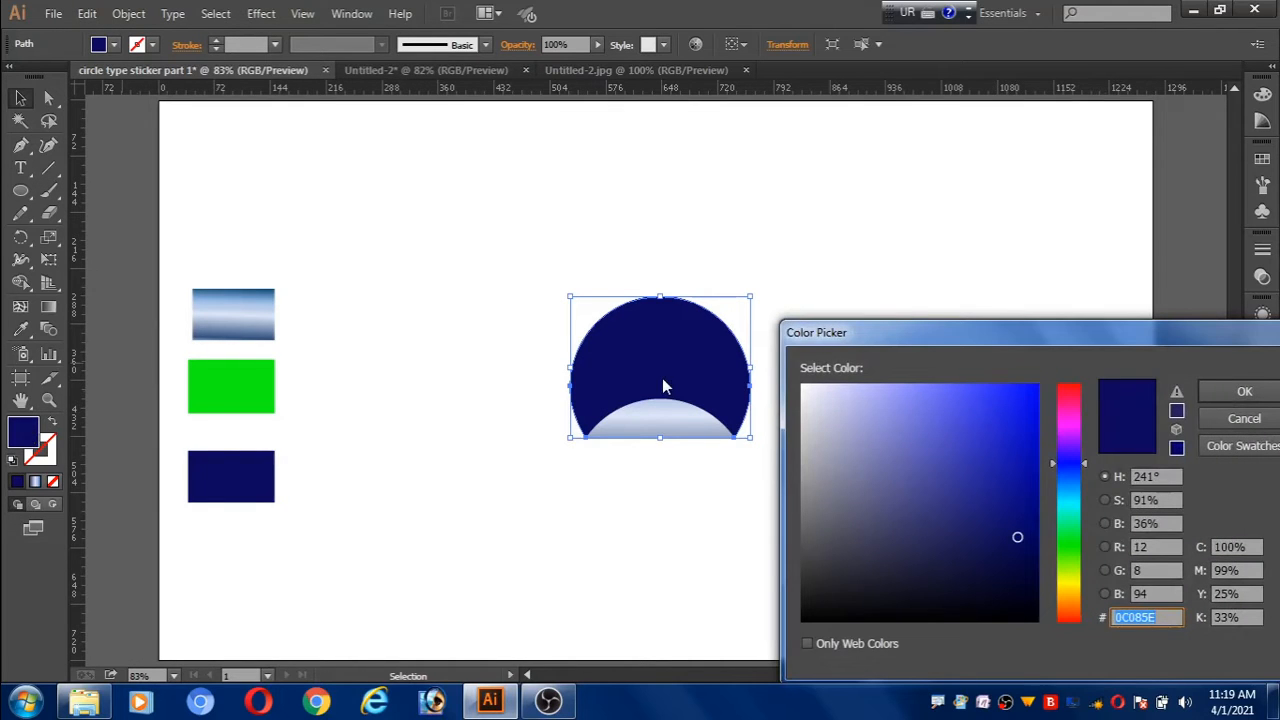
click(803, 388)
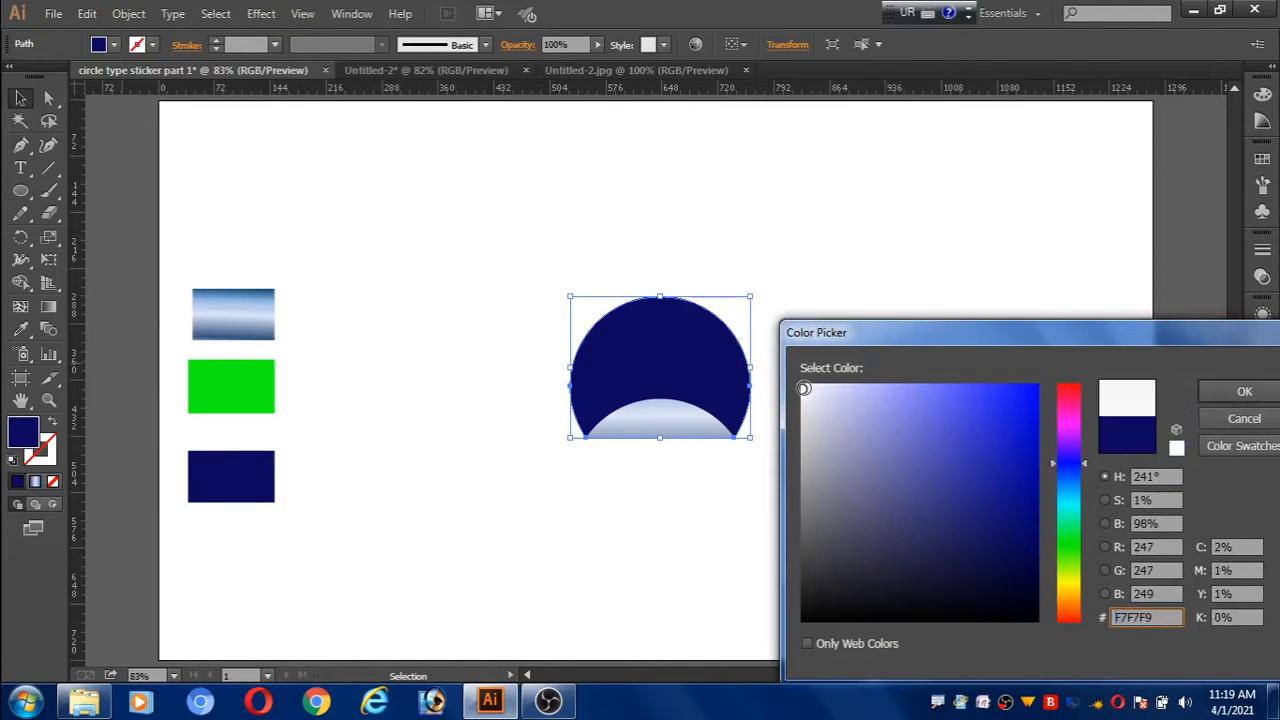
click(1243, 391)
Convert the near-white shape into a gradient mesh with 3 rows, 3 columns and Flat appearance.
click(130, 14)
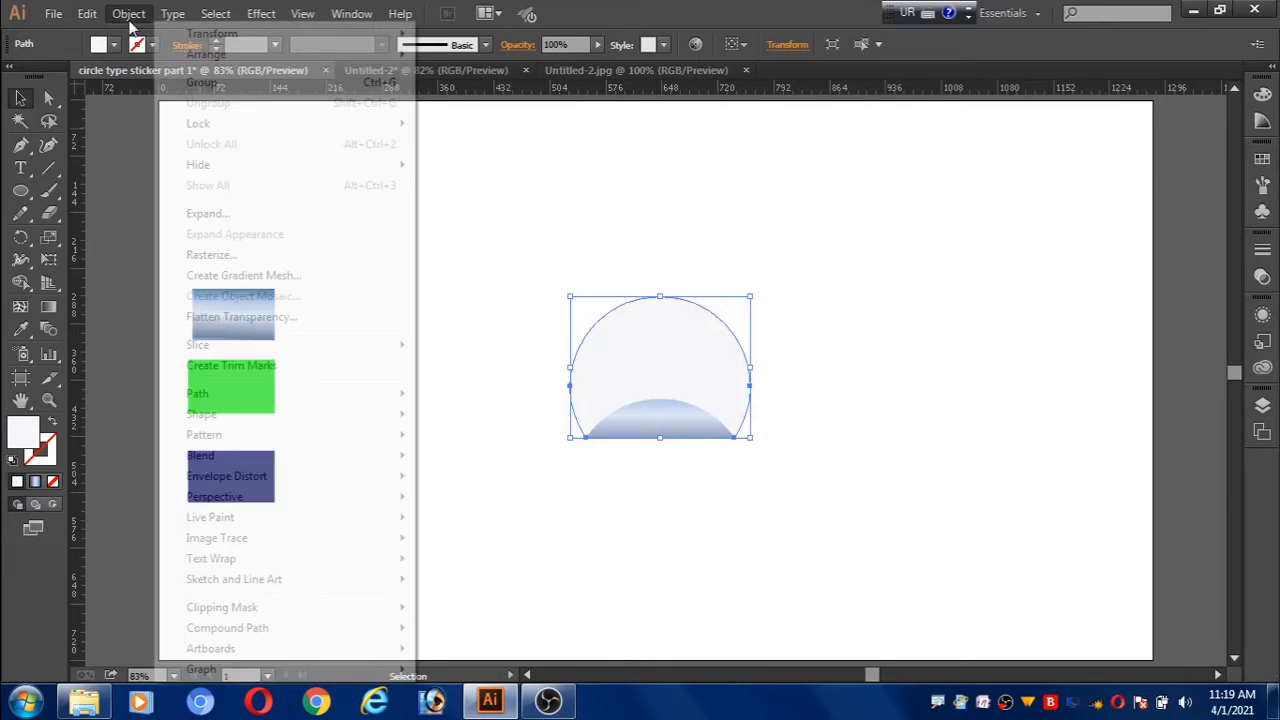
click(228, 278)
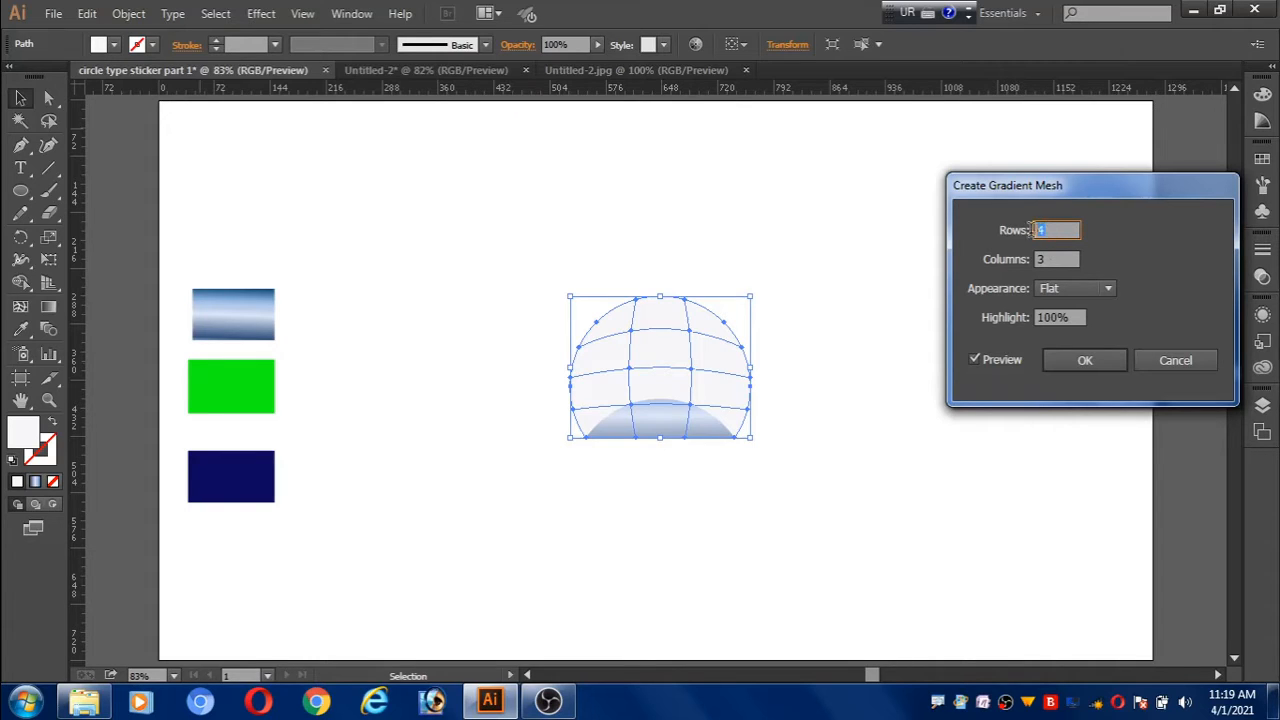
key(Down)
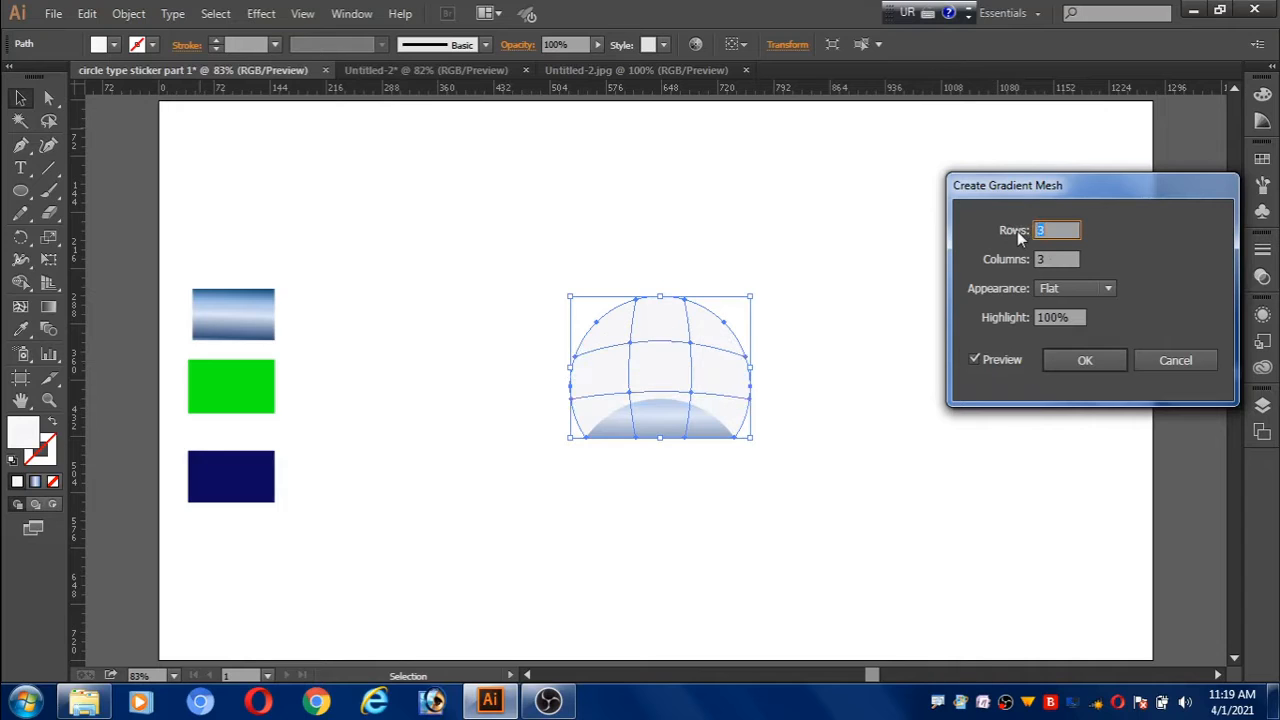
click(1084, 358)
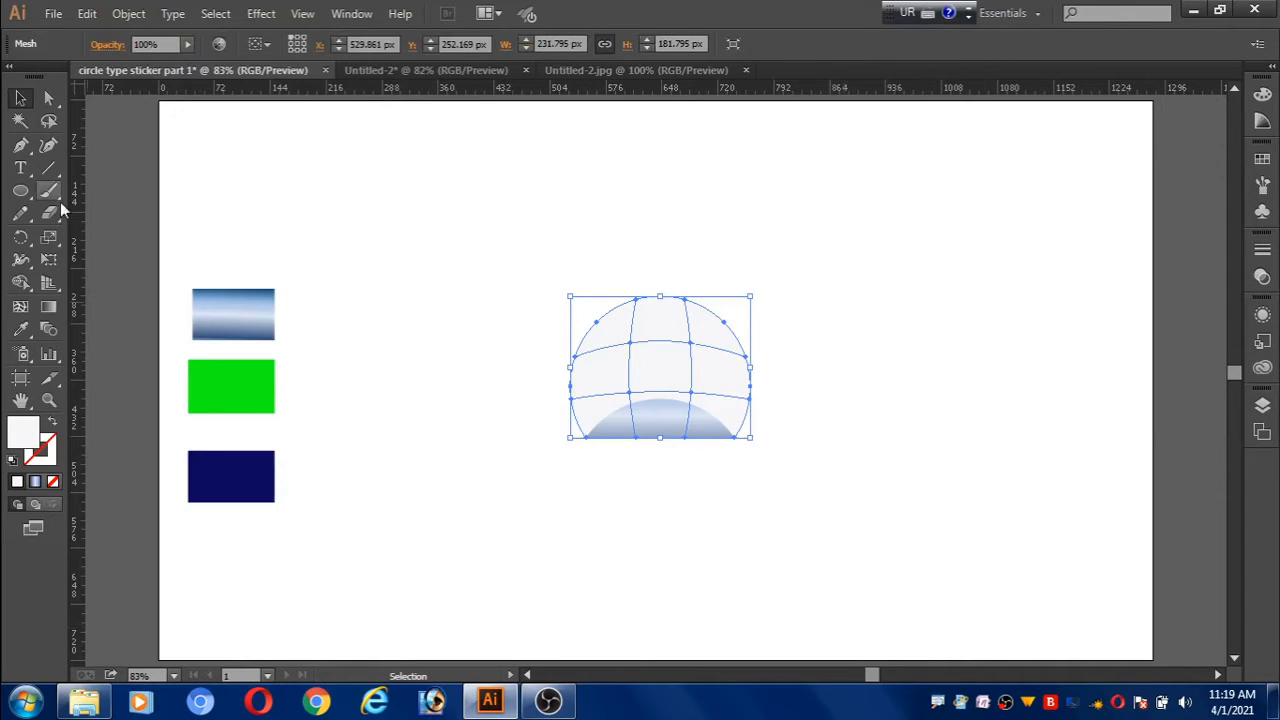
Colour the two inner mesh points just above the folded segment near-black 020202.
click(50, 98)
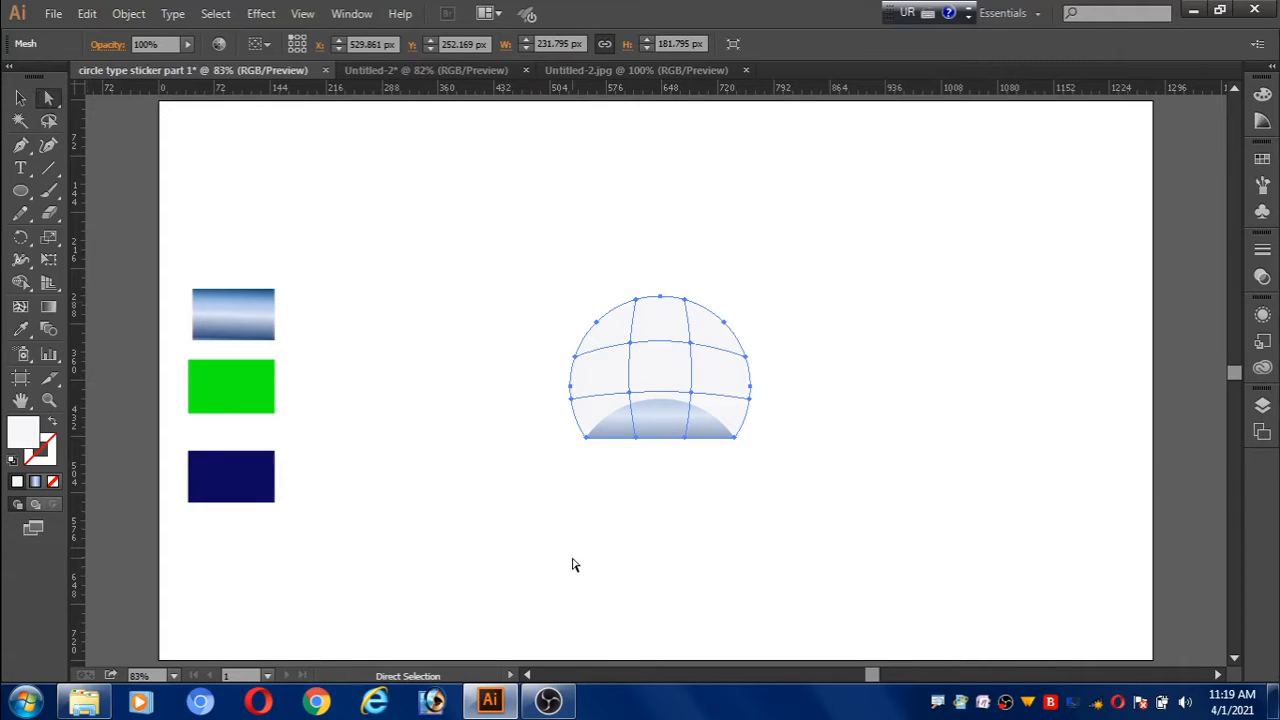
click(798, 553)
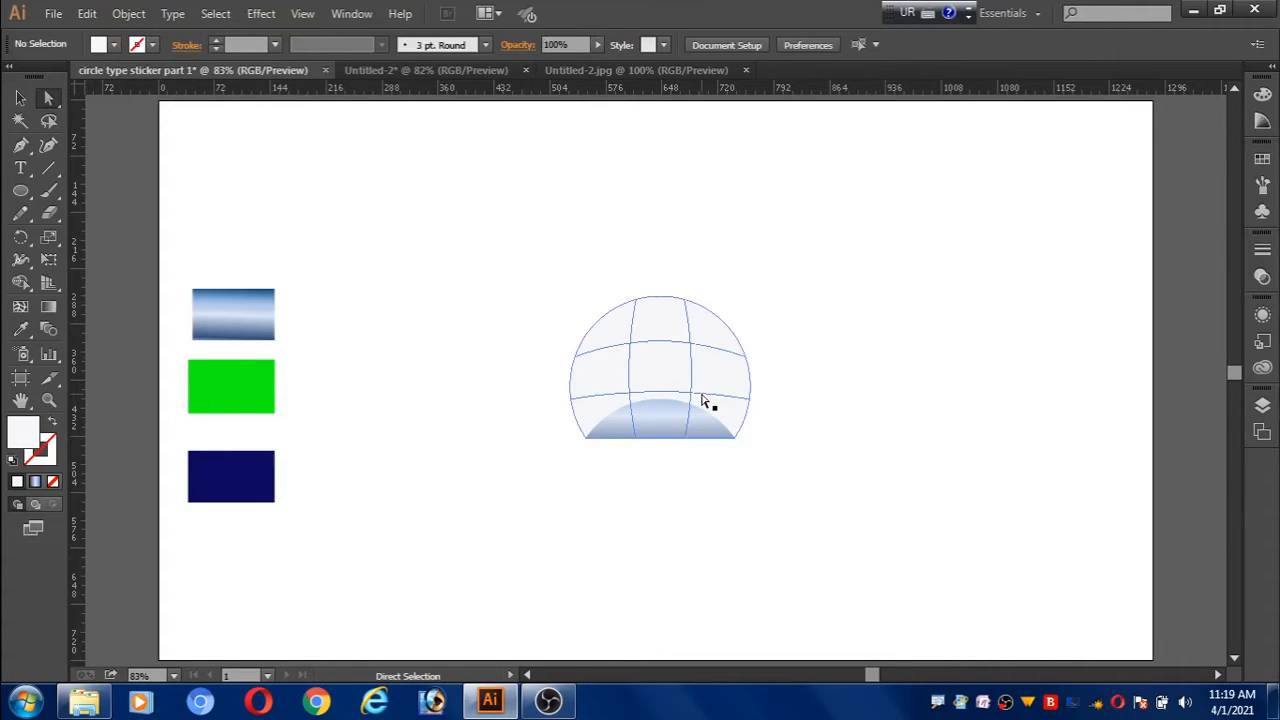
click(747, 406)
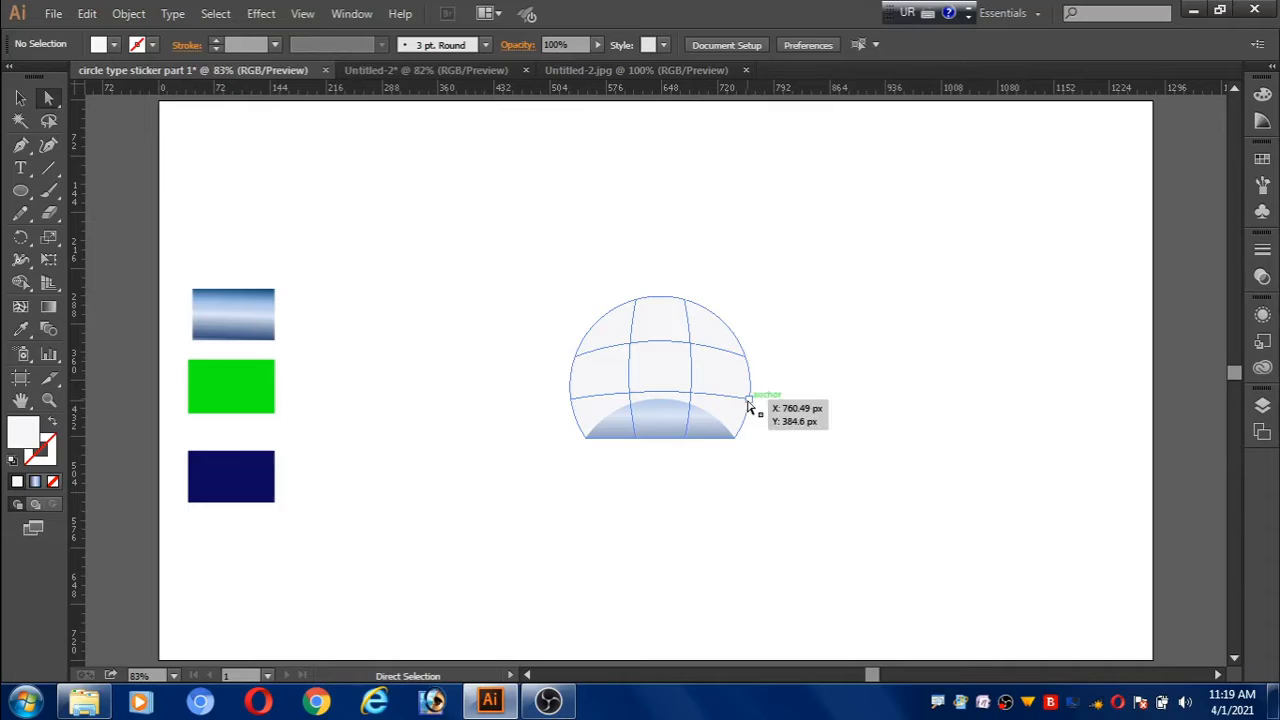
click(695, 398)
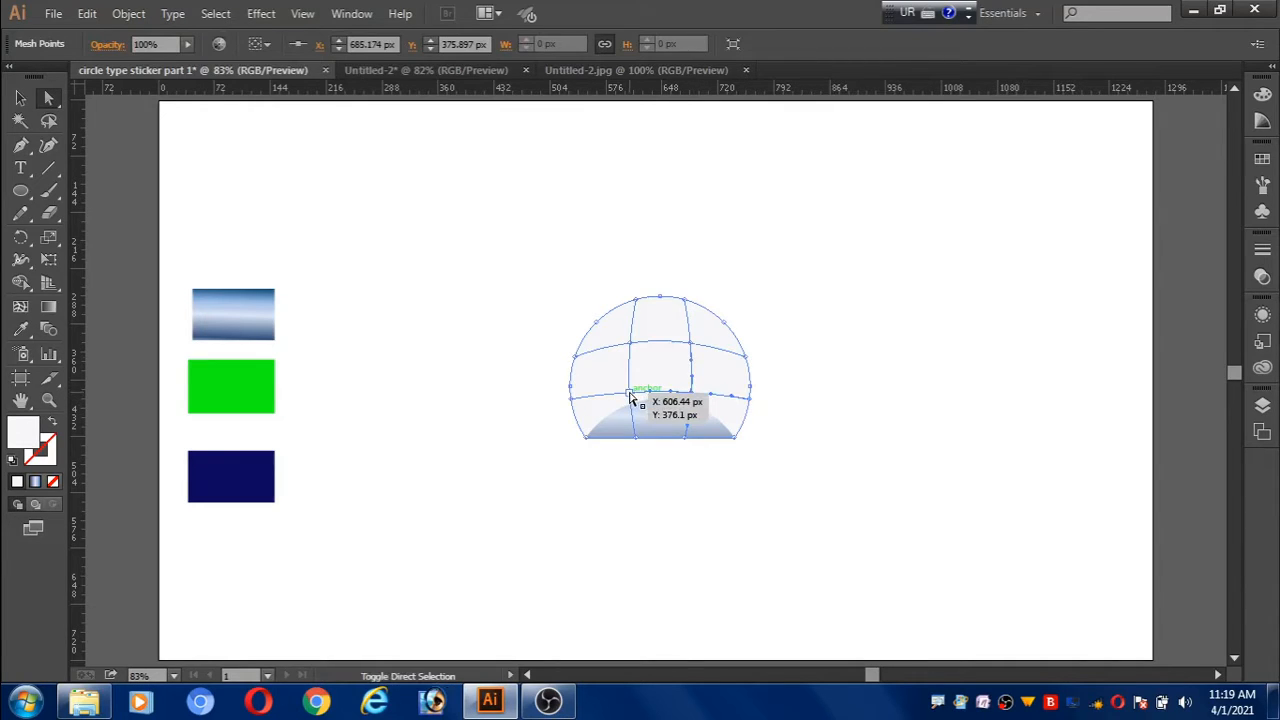
ctrl+click(630, 396)
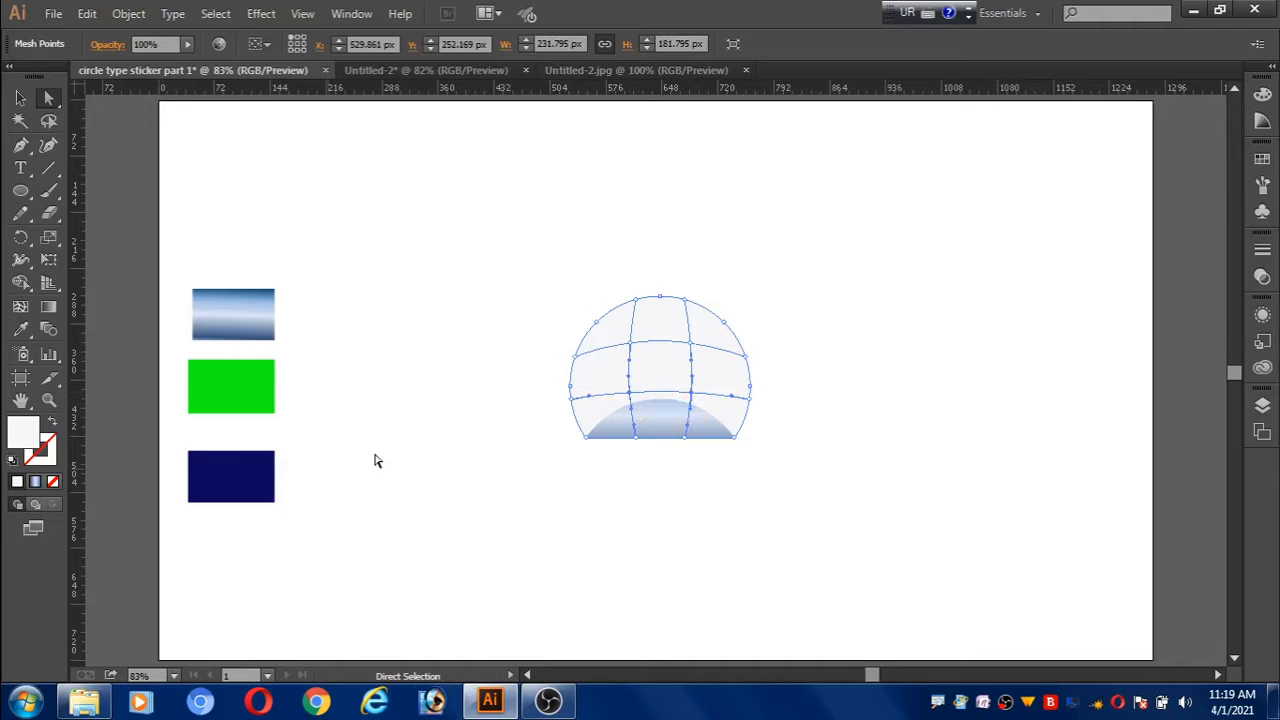
double_click(24, 443)
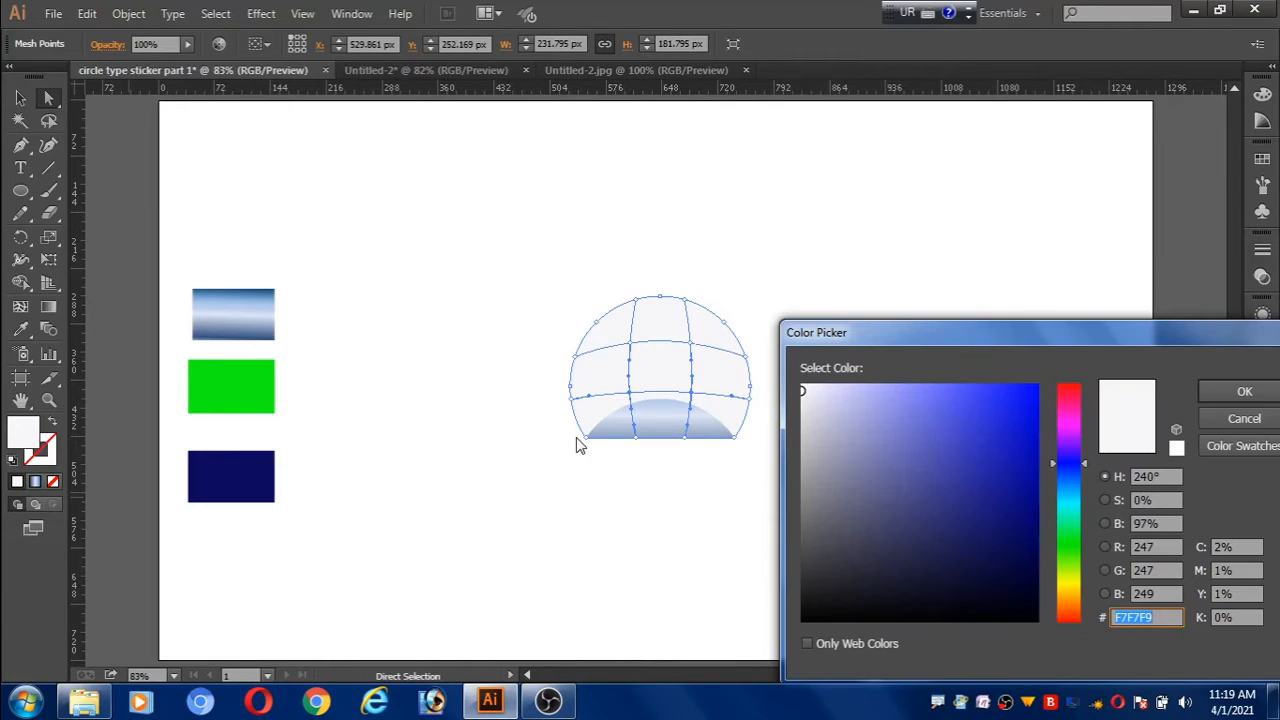
click(804, 618)
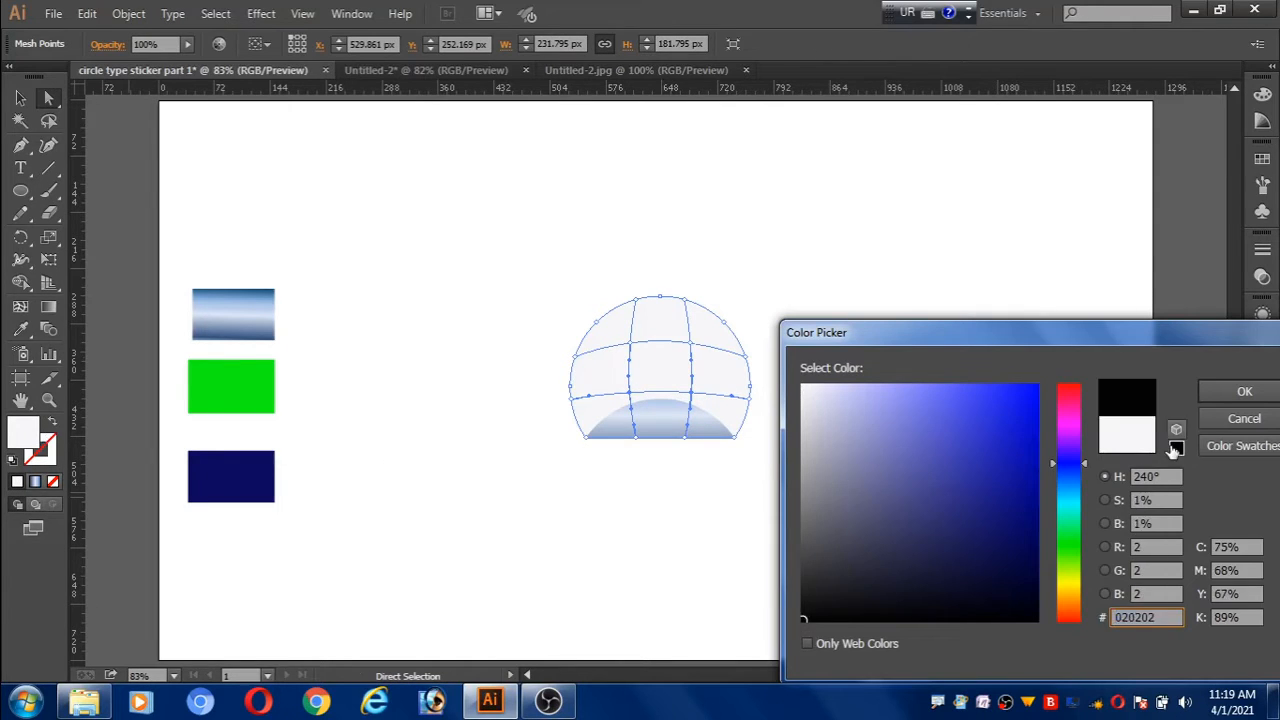
click(1240, 391)
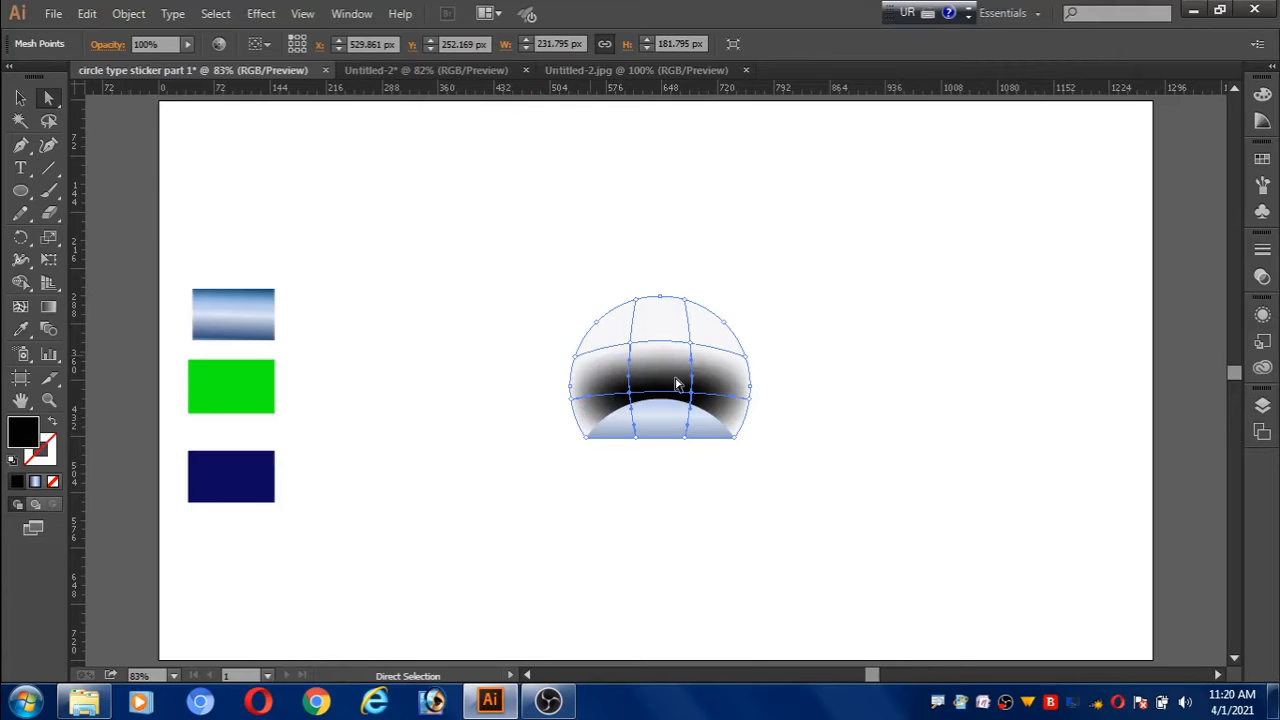
Lower the opacity of the two dark mesh points to 73%.
click(105, 44)
click(196, 76)
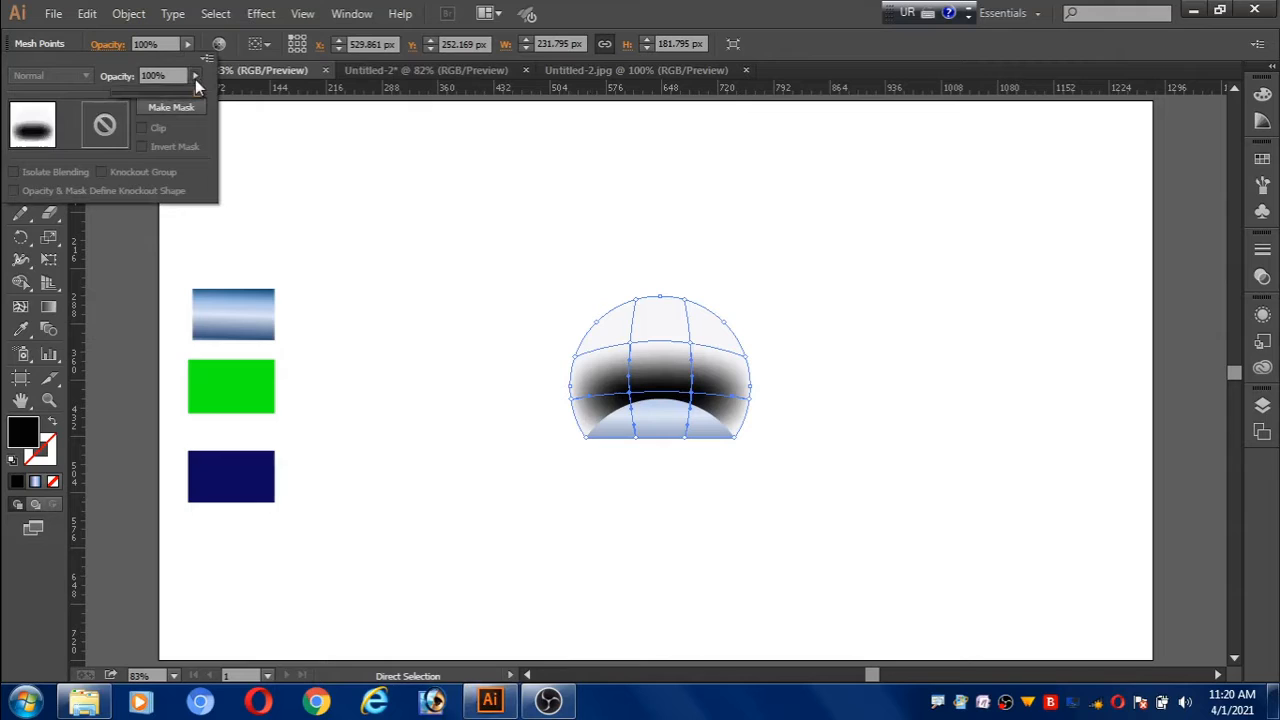
drag(179, 90, 177, 90)
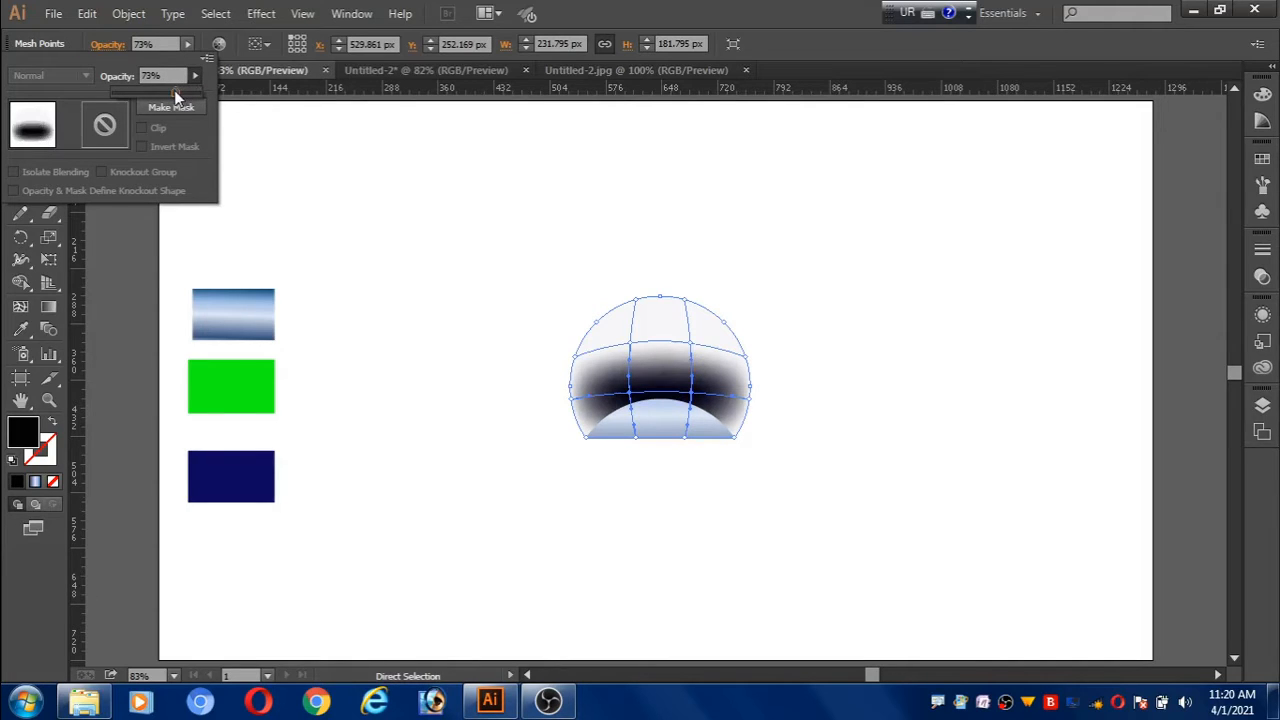
Set the blending mode of the whole gradient mesh over the navy shape to Multiply.
click(415, 199)
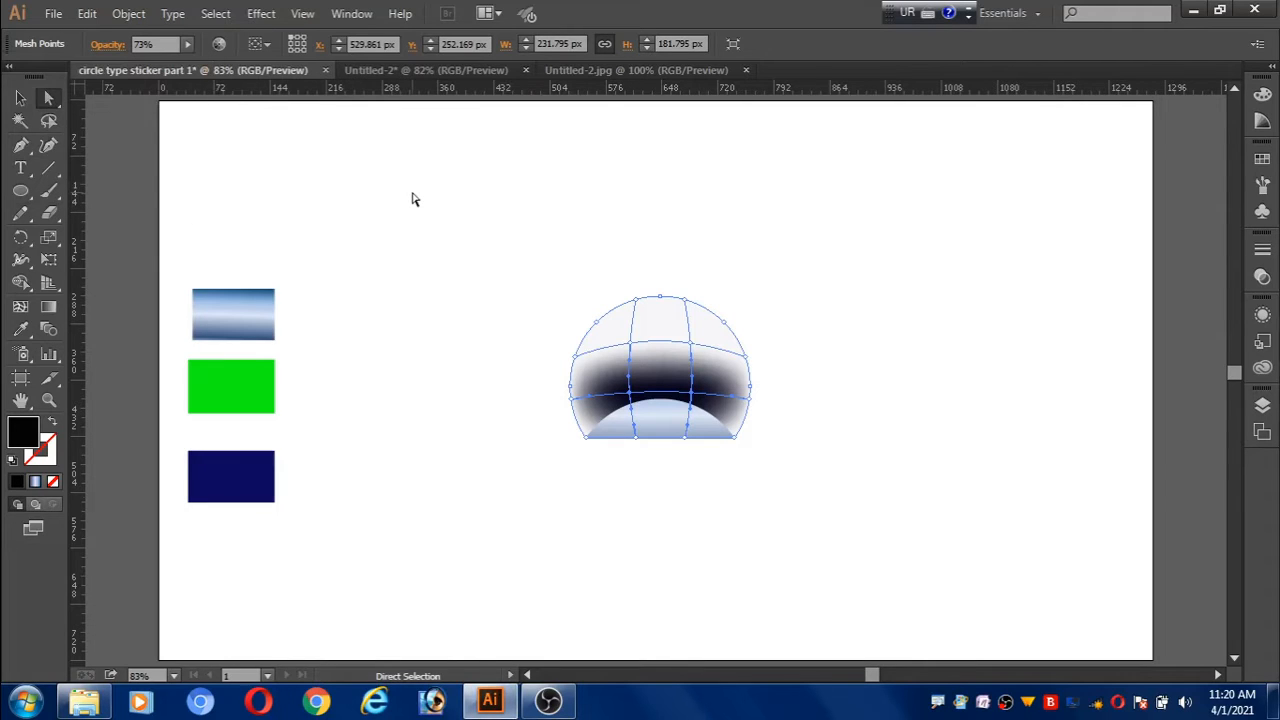
click(20, 98)
drag(478, 356, 490, 314)
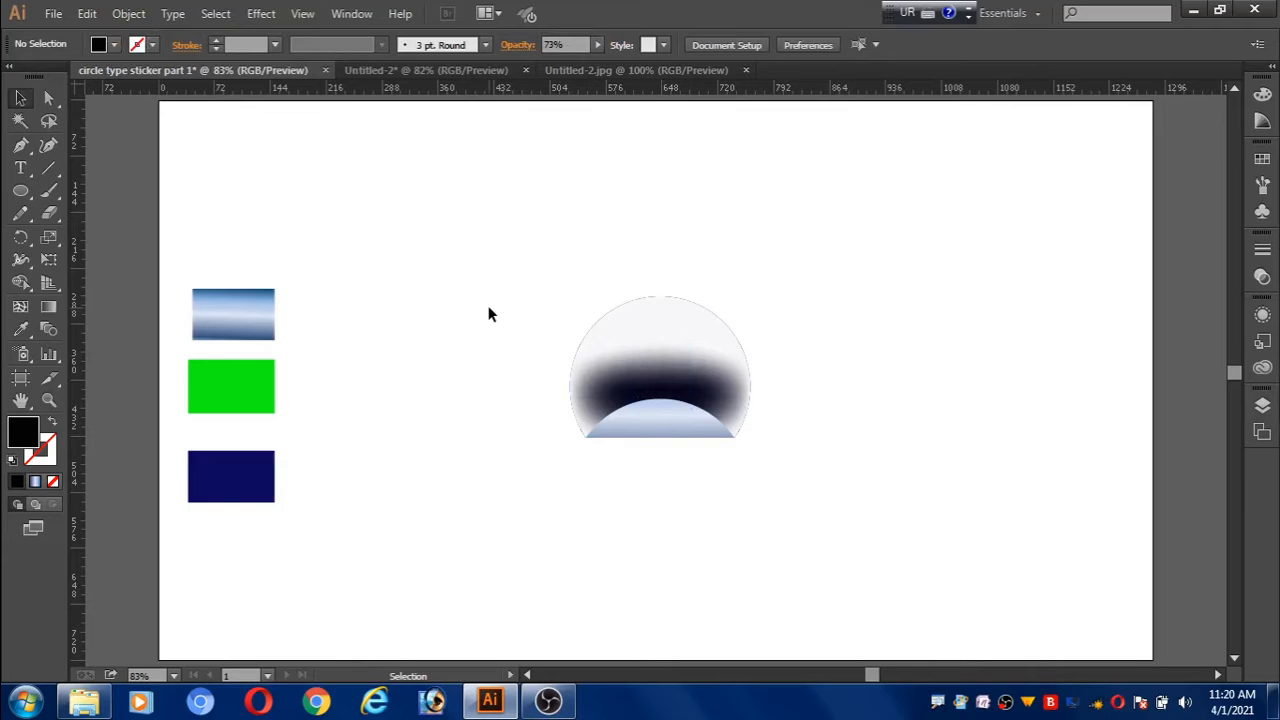
click(602, 322)
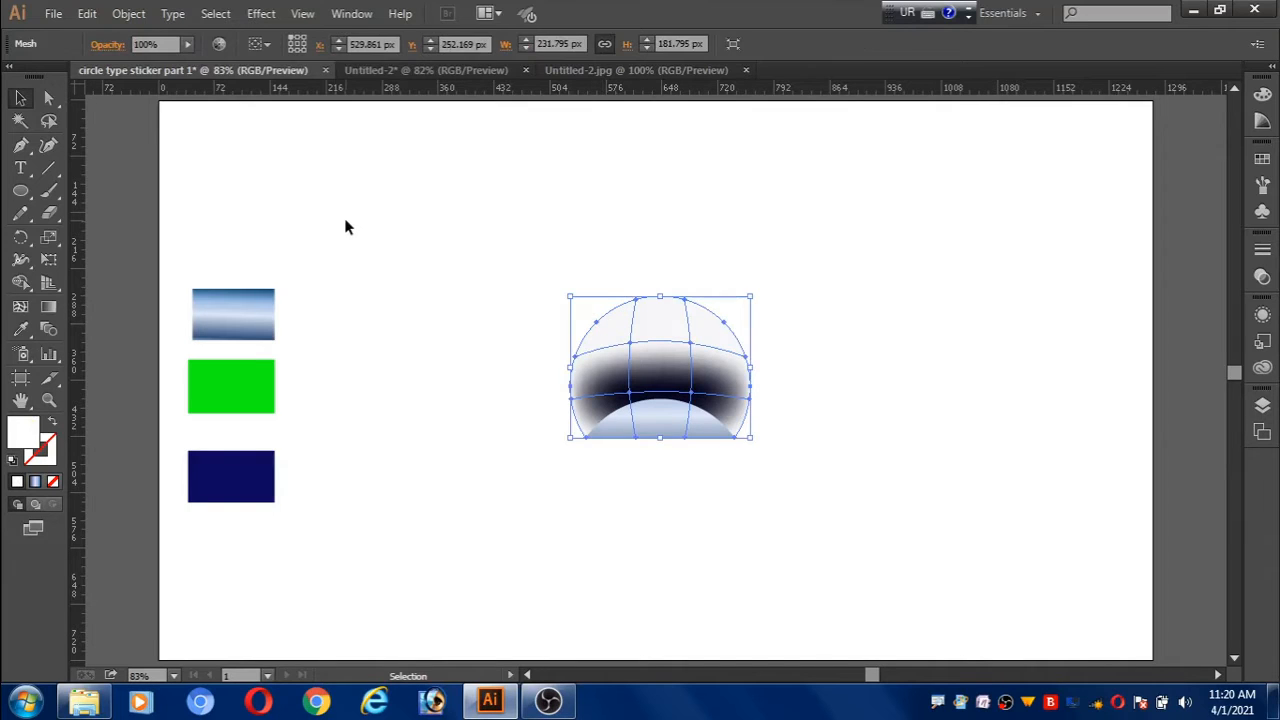
click(107, 46)
click(85, 77)
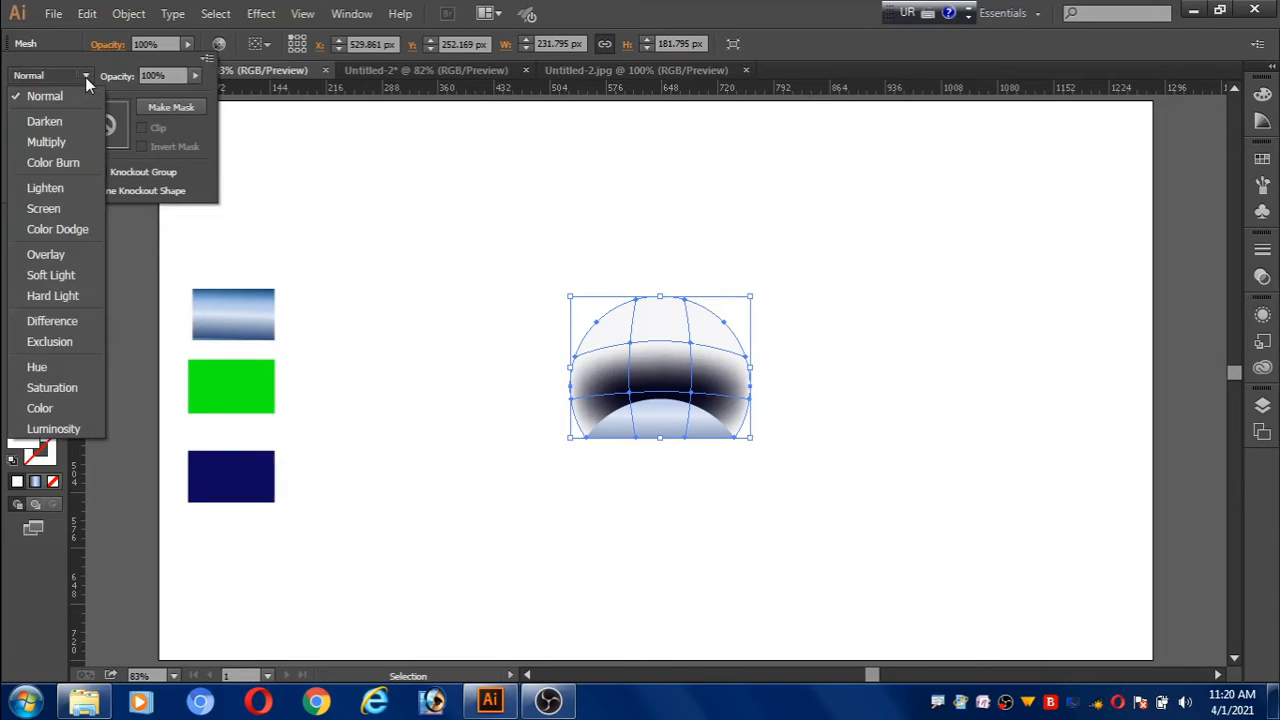
click(47, 143)
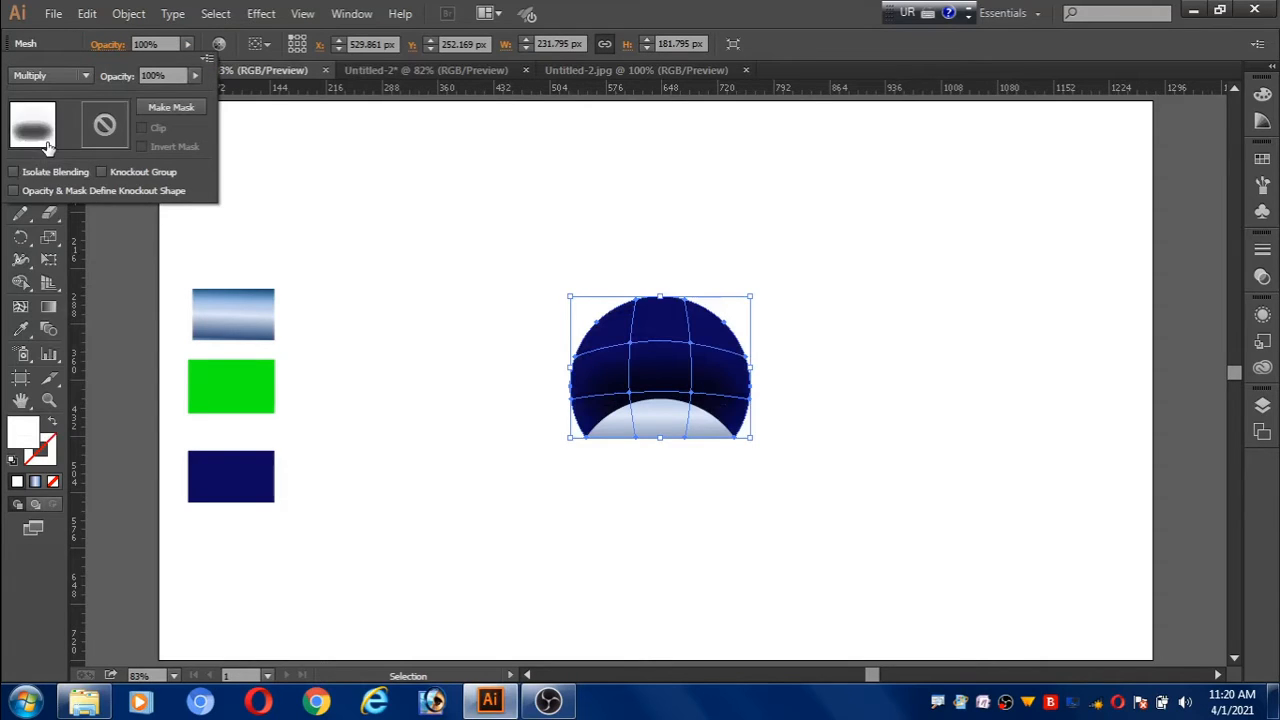
click(320, 190)
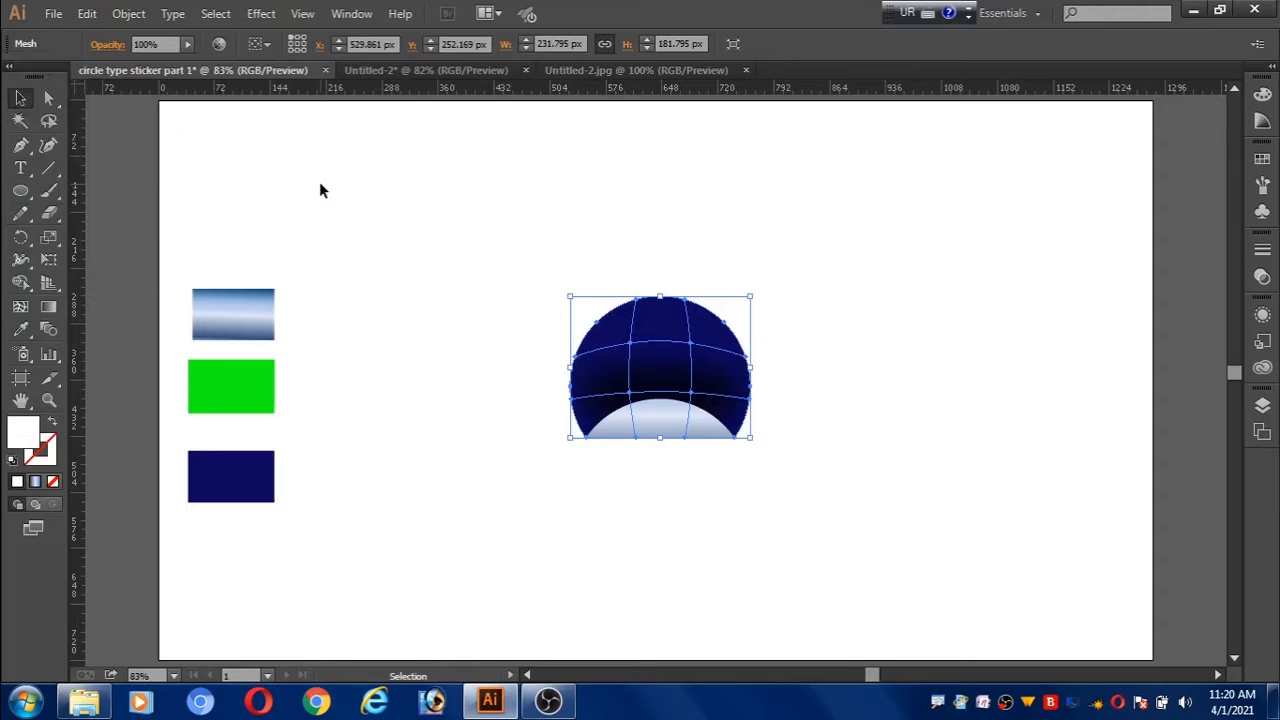
click(394, 216)
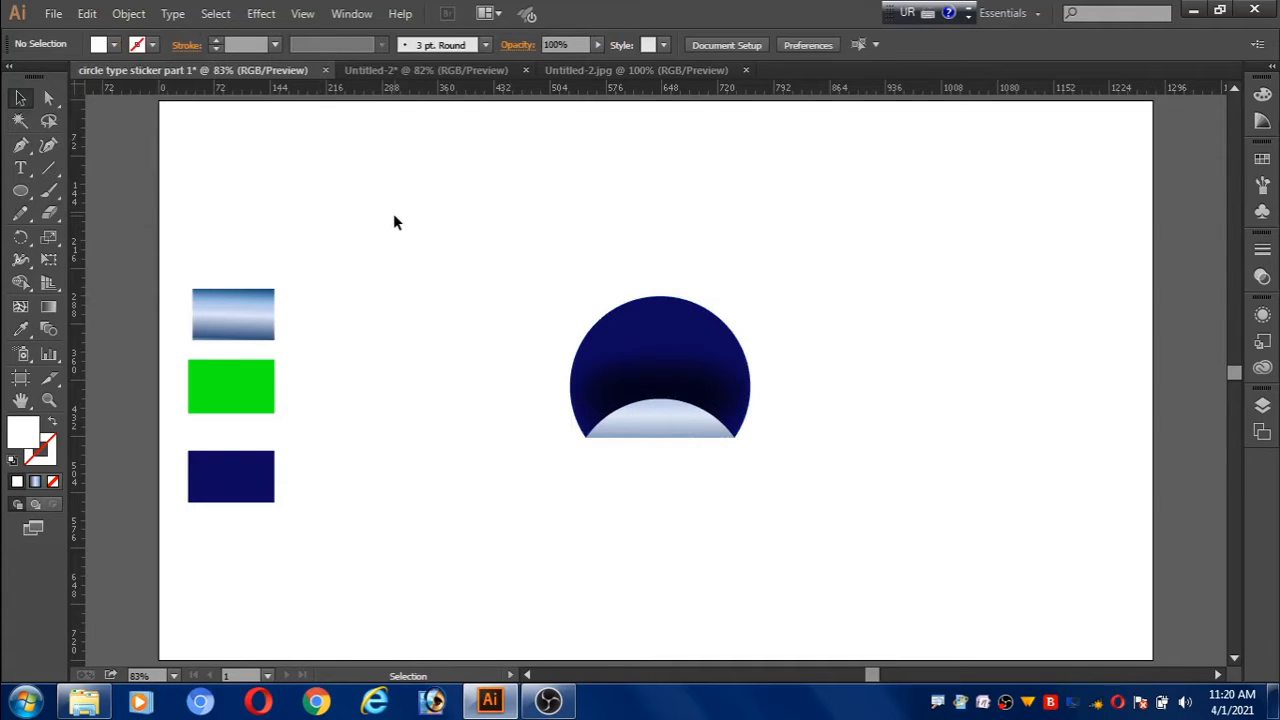
Squash the gradient mesh from its upper edge to about 100 px high and narrow it from both sides to about 211 px wide.
click(617, 316)
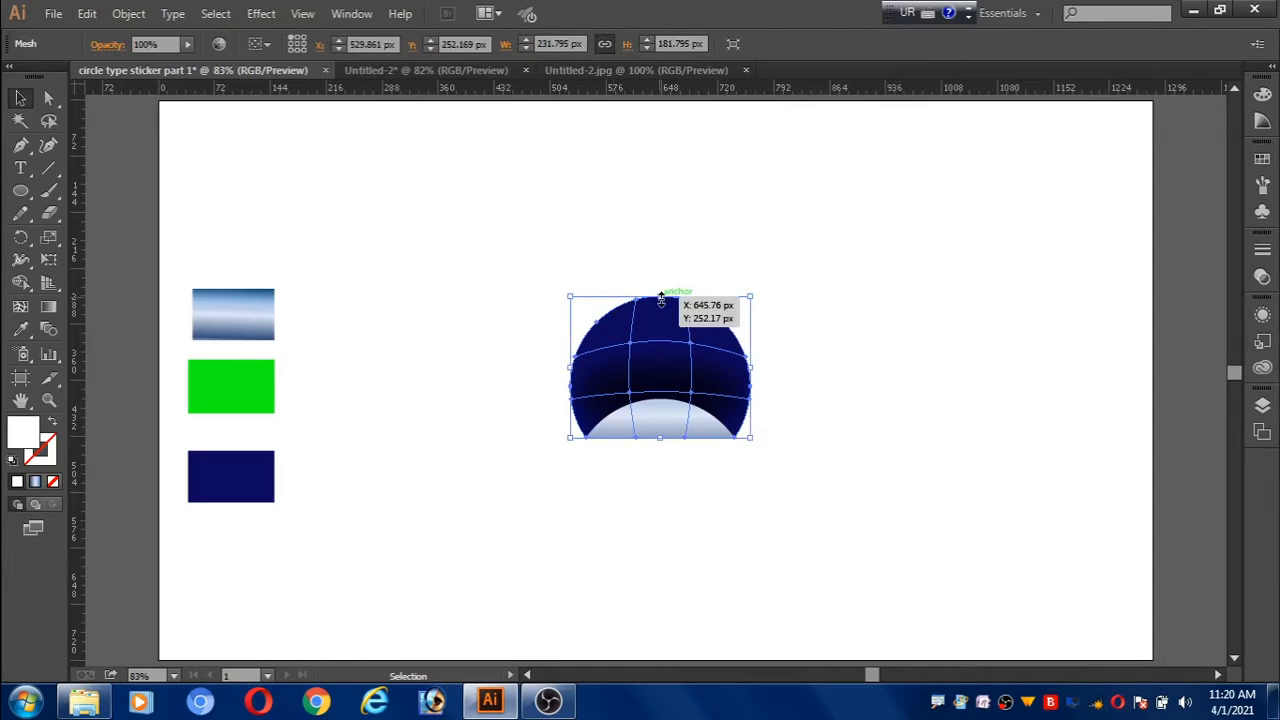
drag(661, 299, 660, 361)
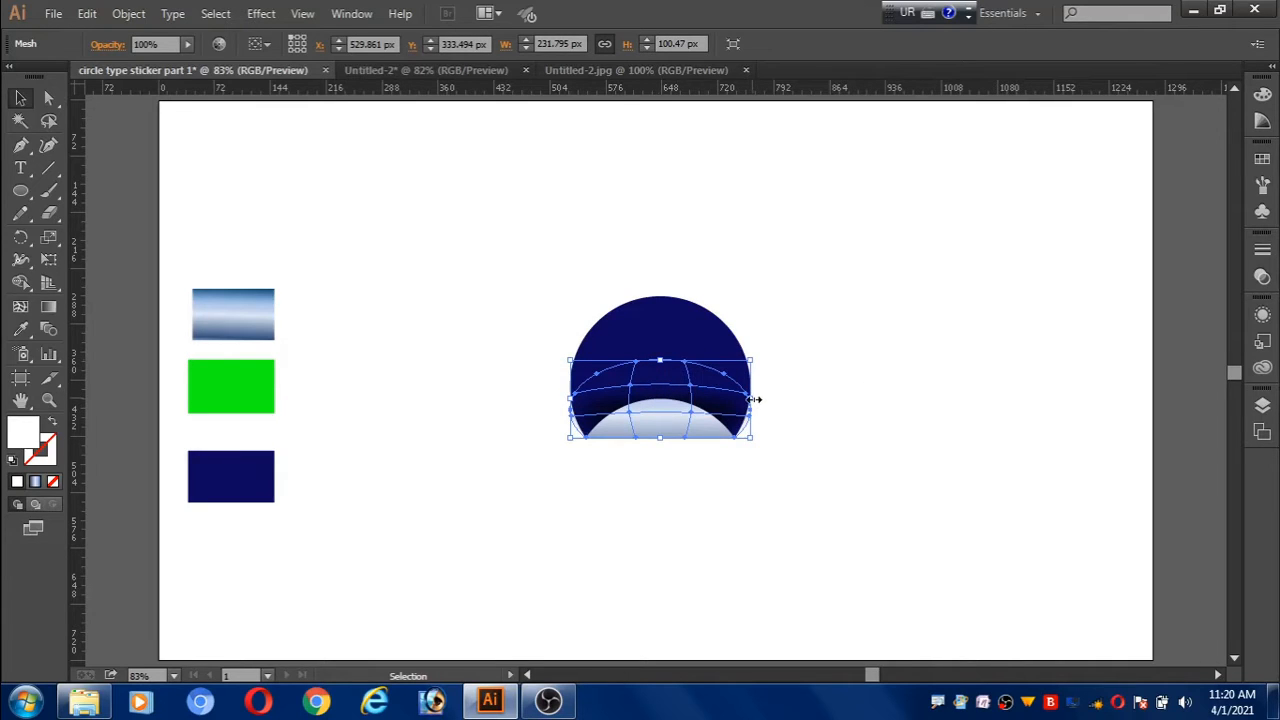
drag(753, 399, 752, 400)
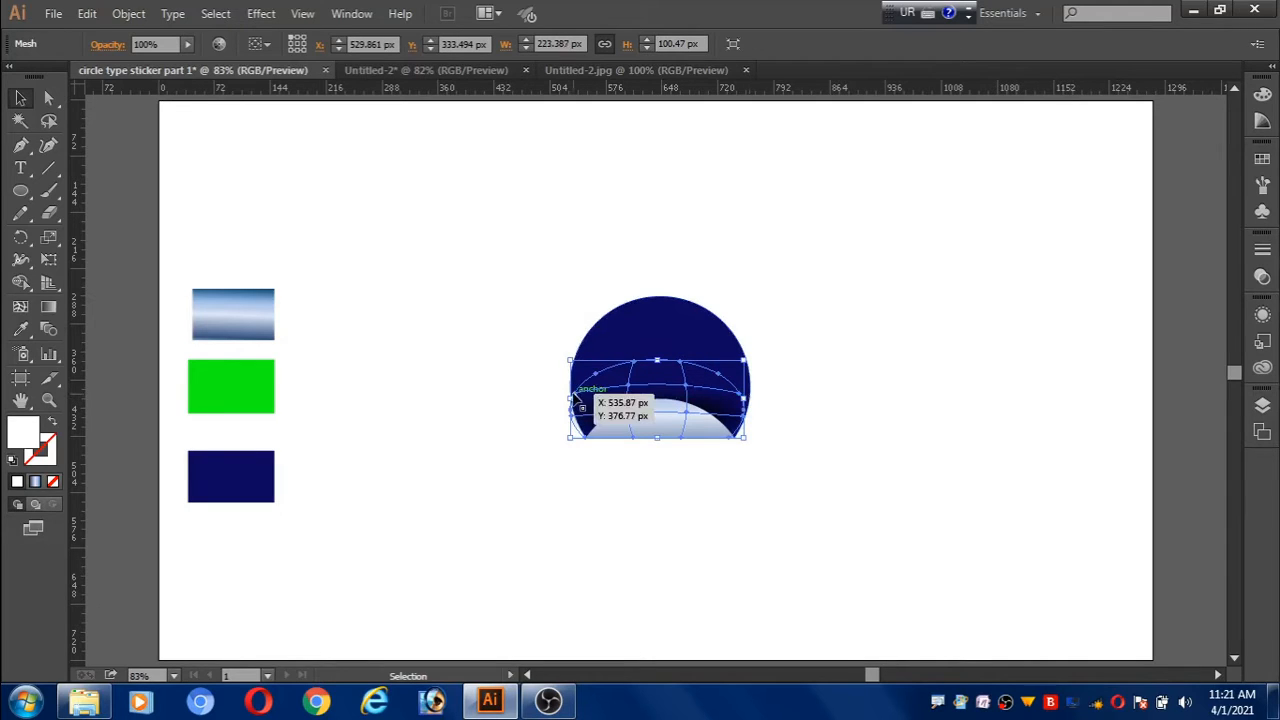
drag(572, 400, 584, 402)
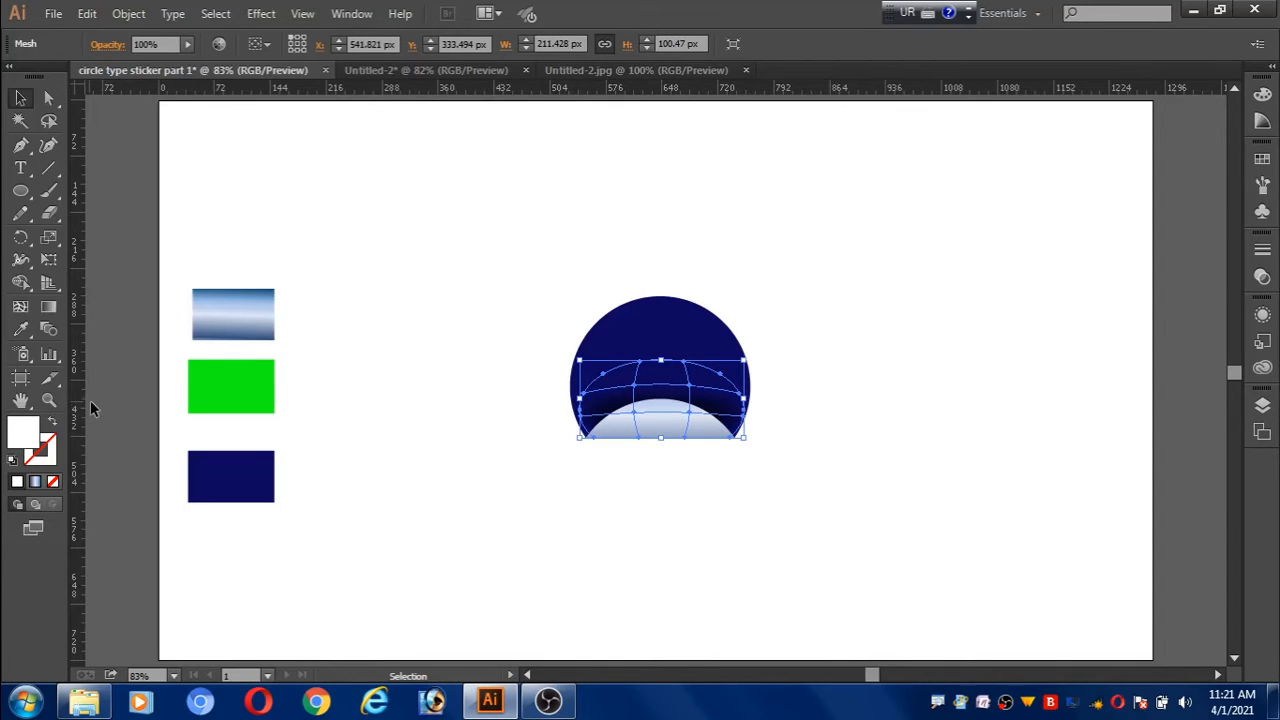
Widen the gradient mesh on both sides to about 219 px so the shadow sits evenly around the folded segment.
key(z)
drag(832, 525, 472, 339)
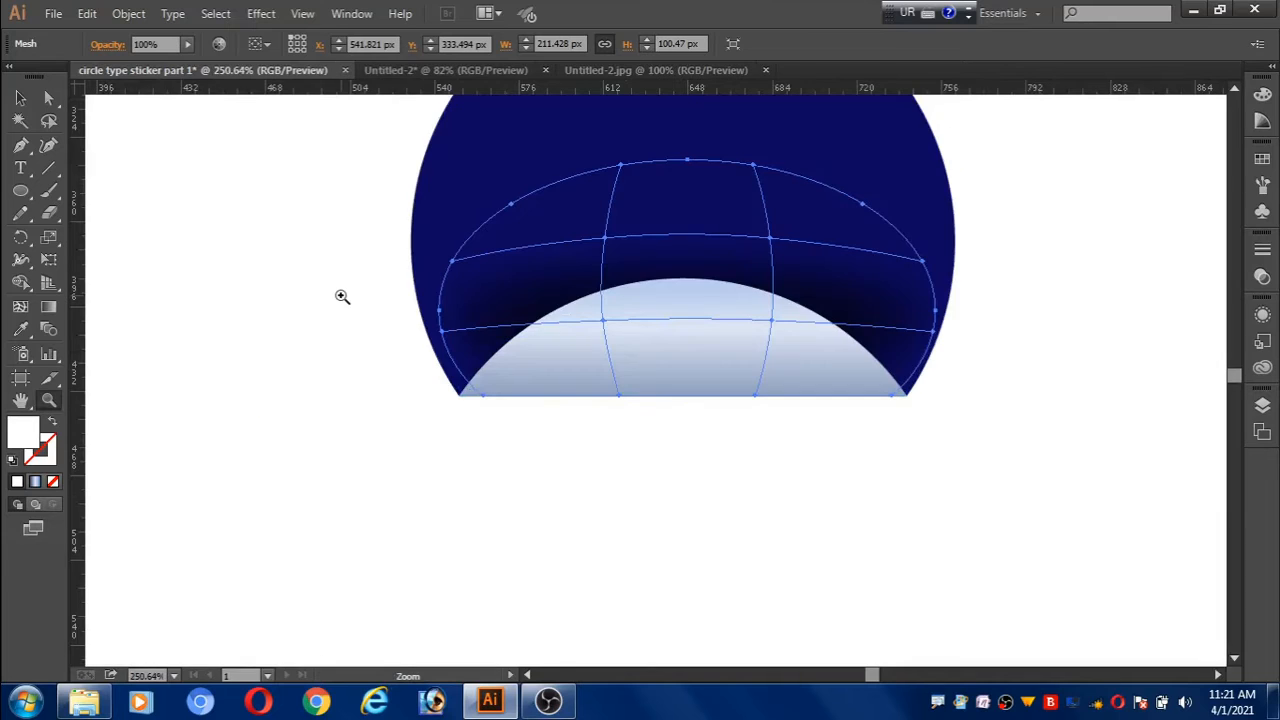
key(a)
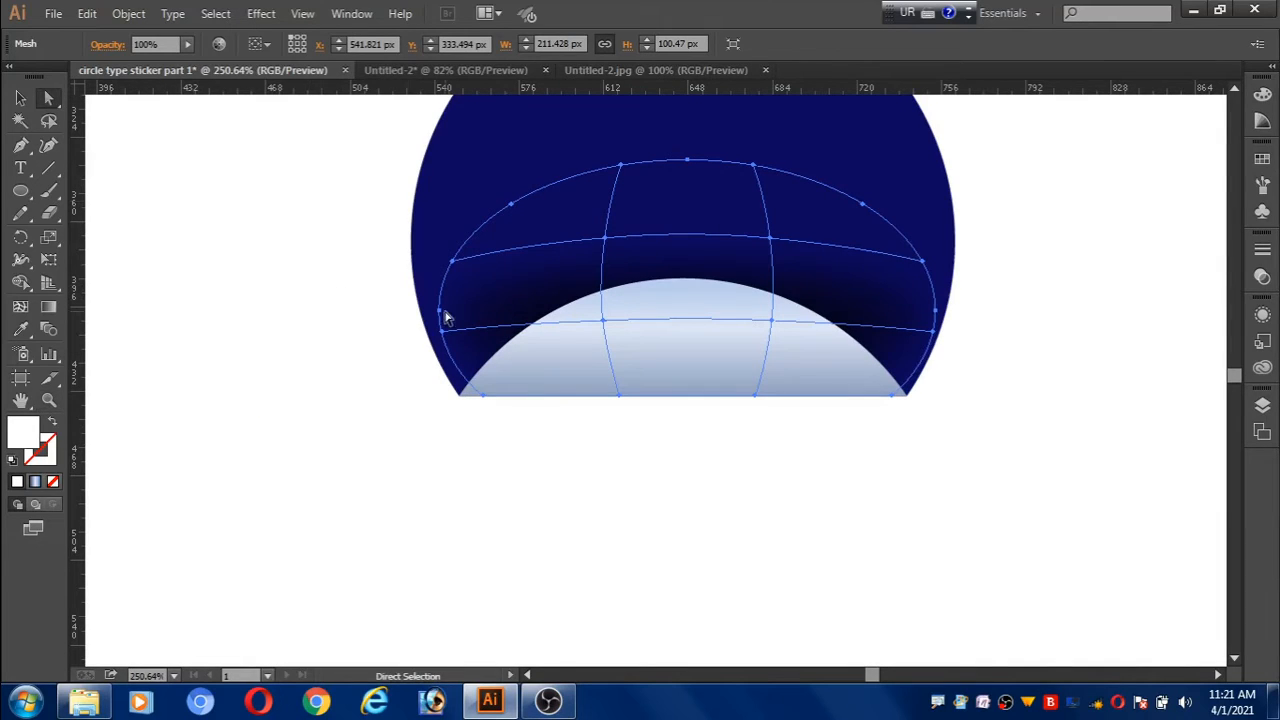
click(242, 258)
key(v)
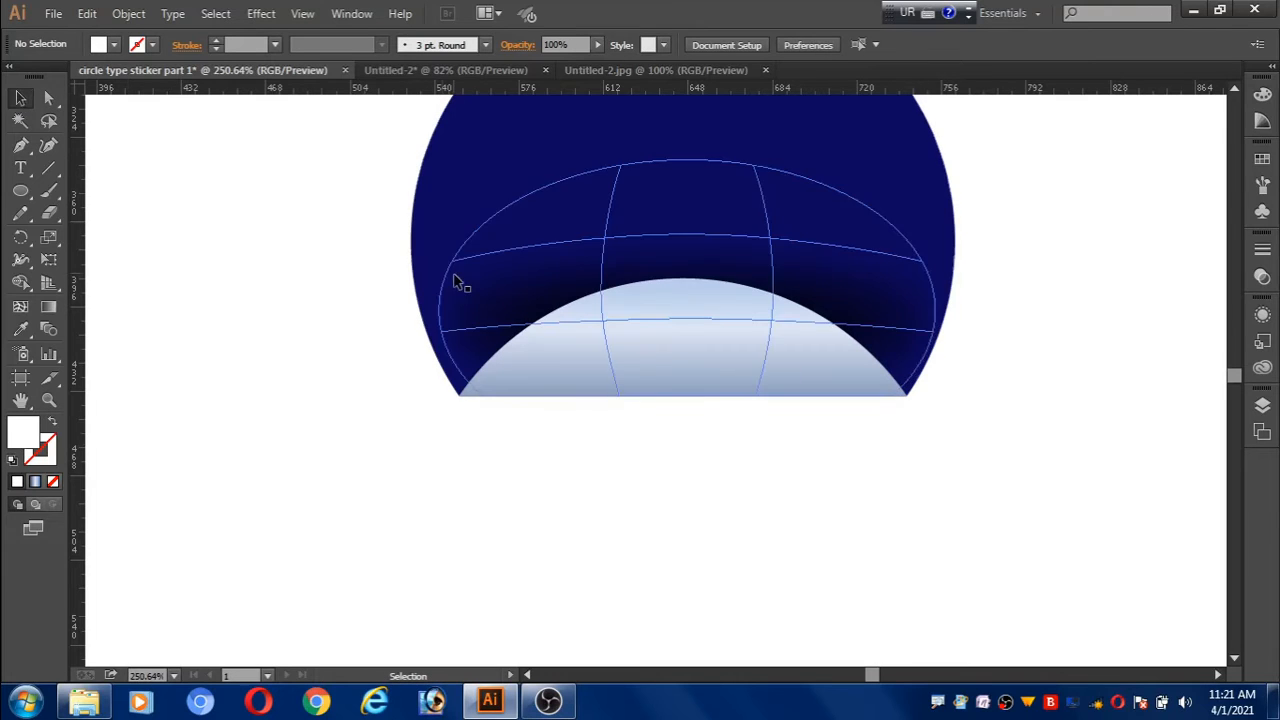
click(446, 279)
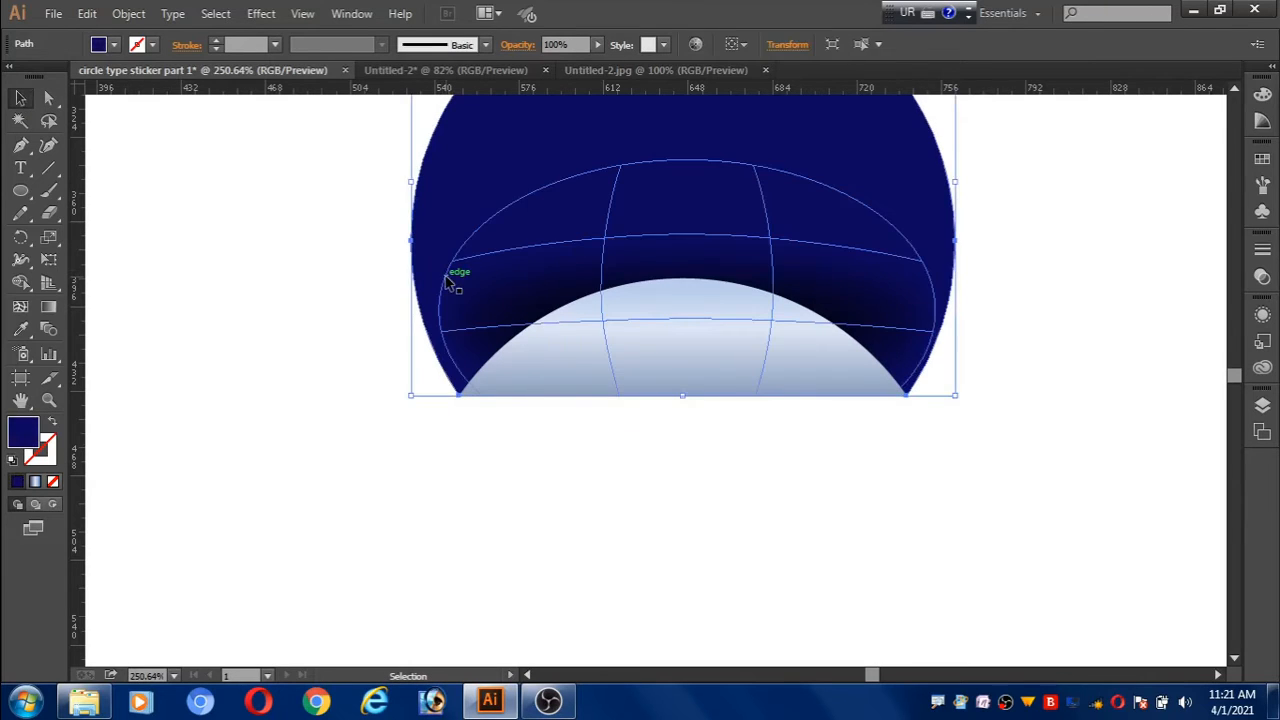
click(449, 283)
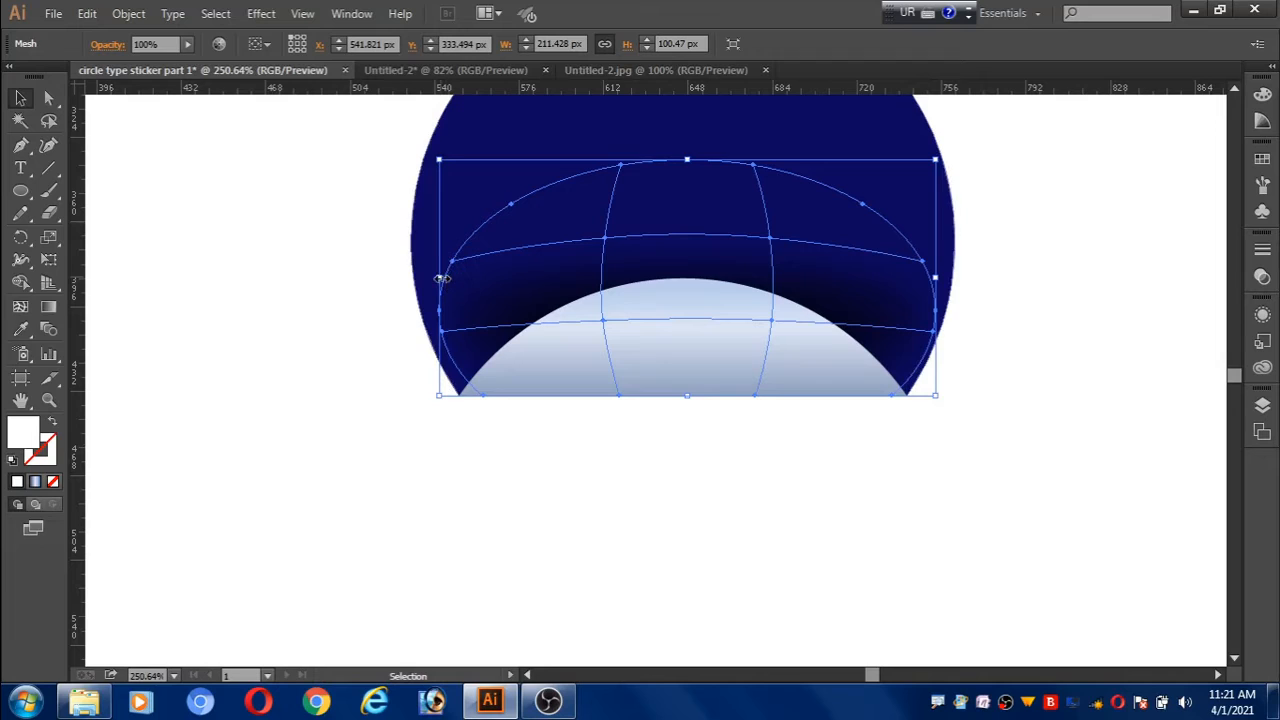
drag(441, 278, 427, 283)
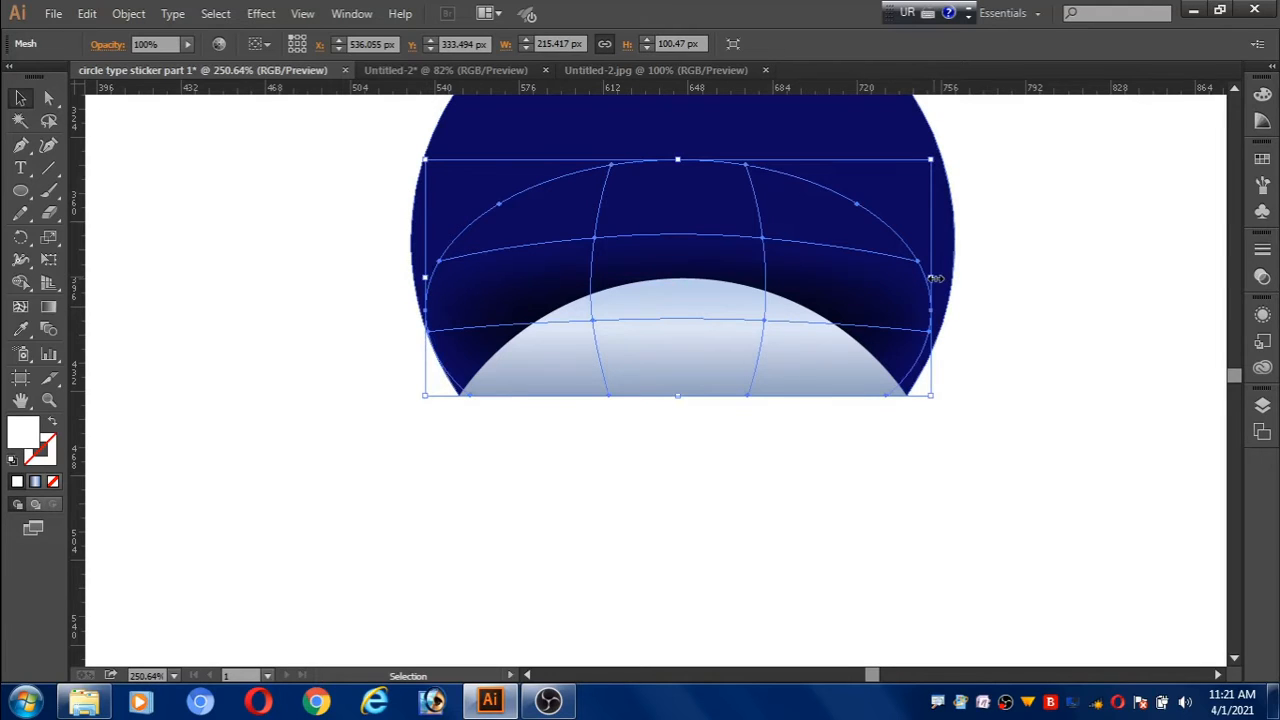
drag(935, 278, 944, 278)
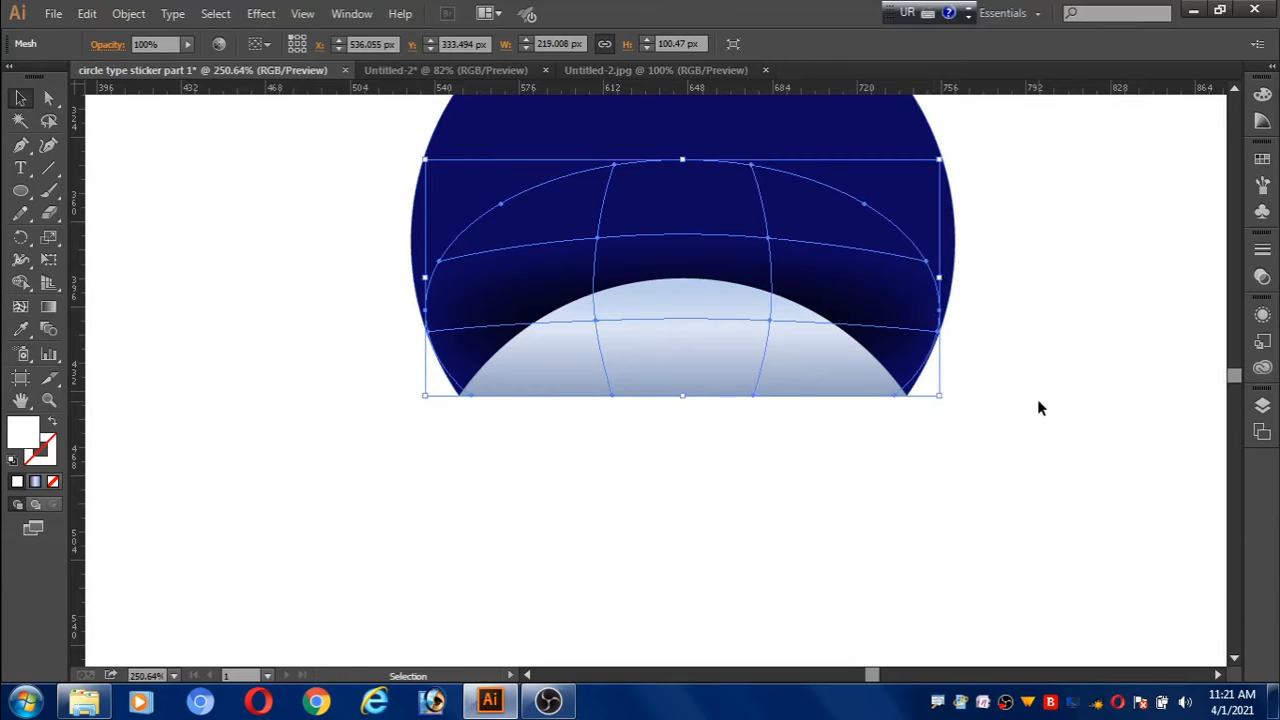
click(213, 324)
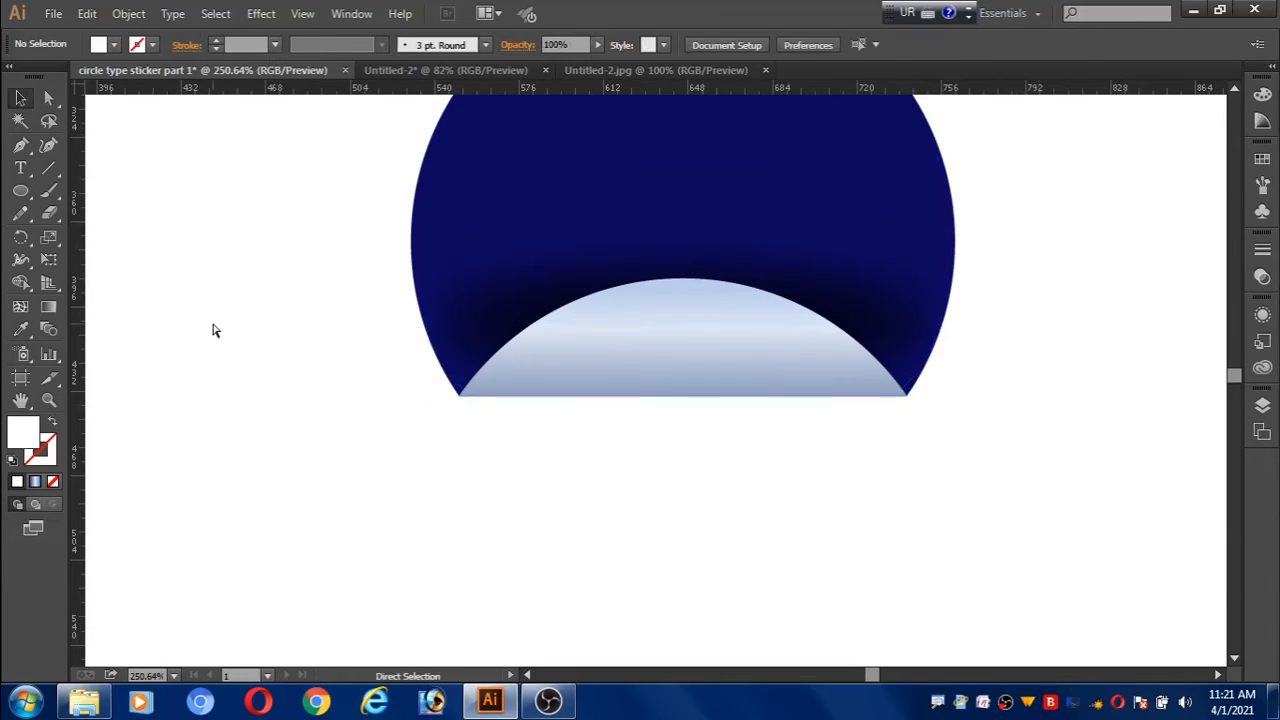
key(ctrl+0)
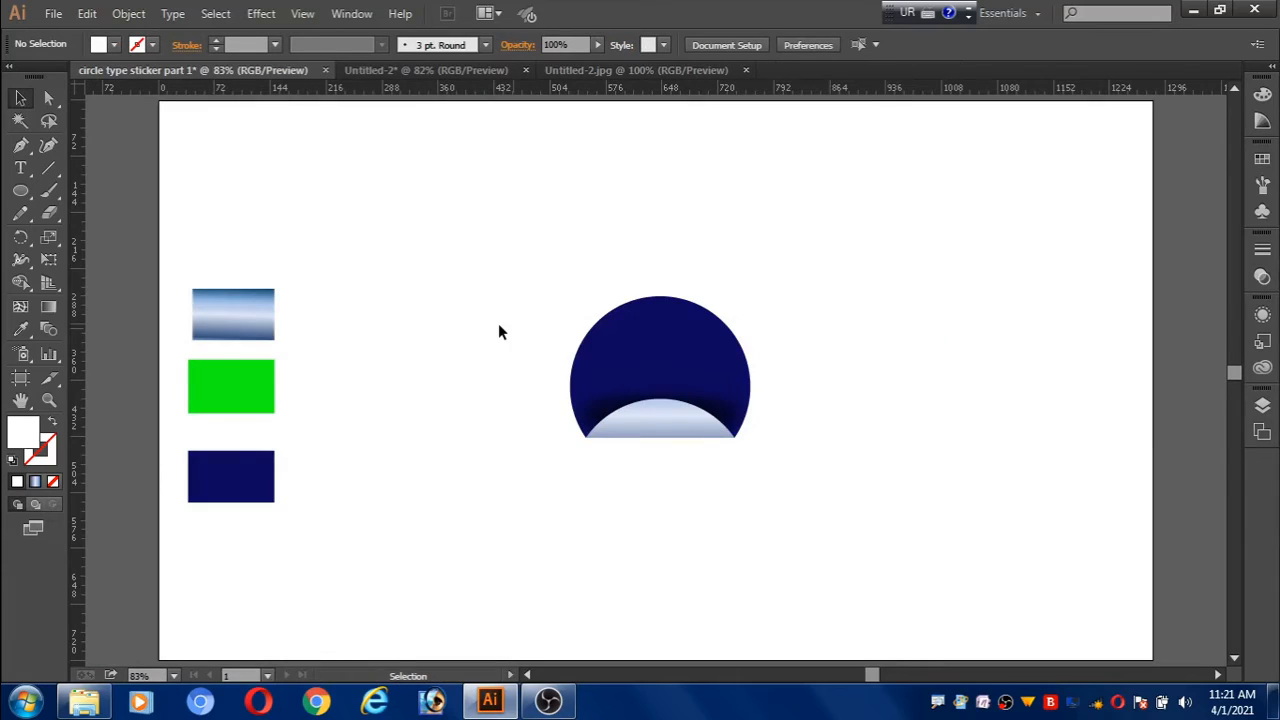
Create an inner copy of the navy sticker shape with Offset Path at -10 px, Miter joins and miter limit 4.
click(583, 345)
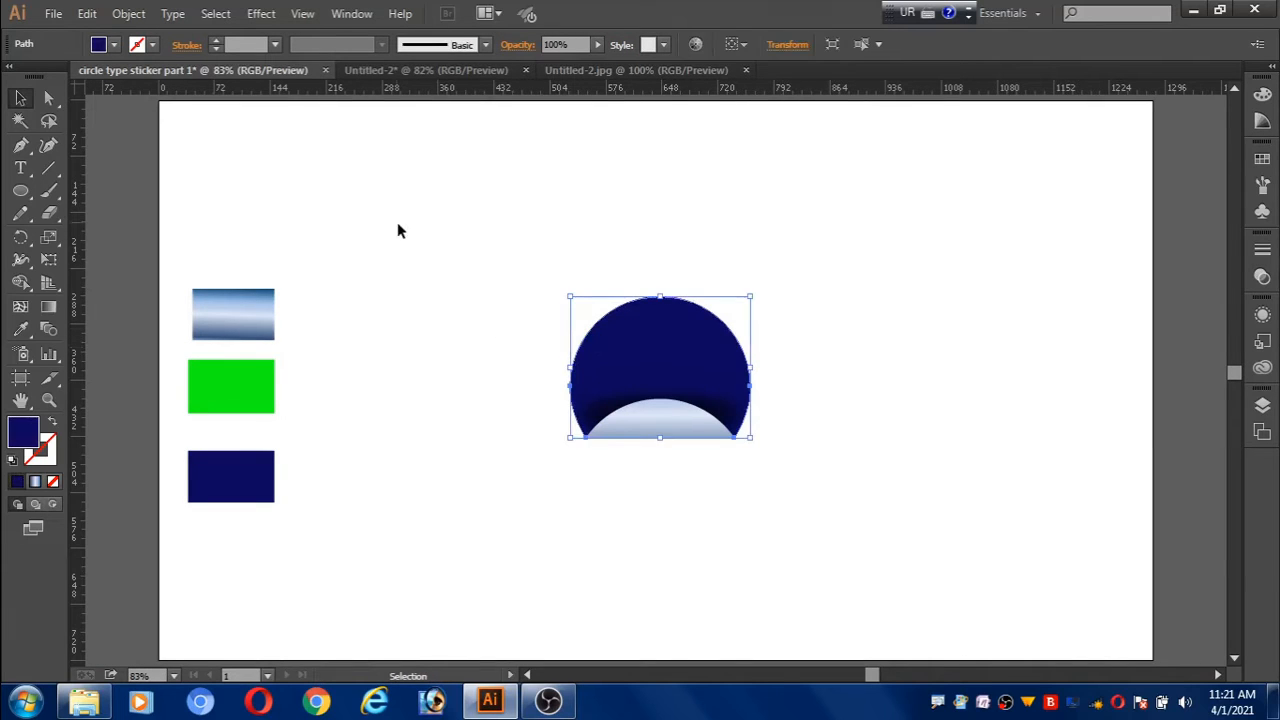
click(129, 13)
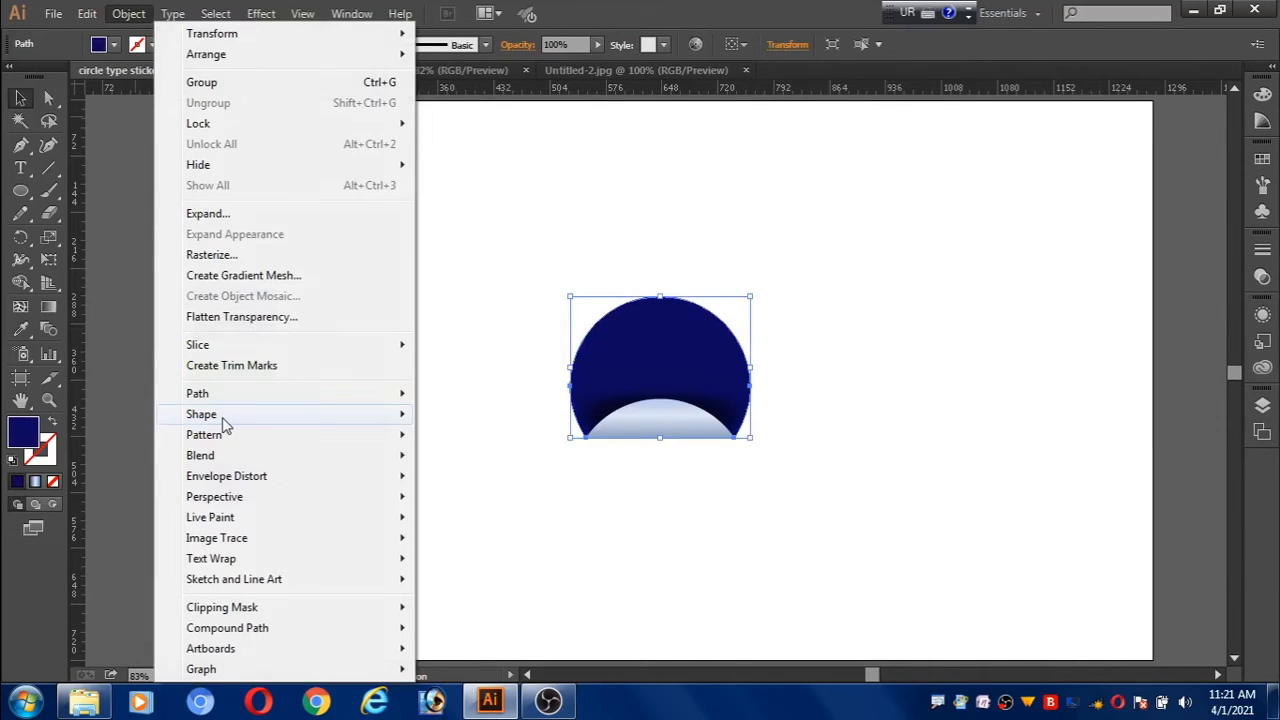
mouse_move(224, 394)
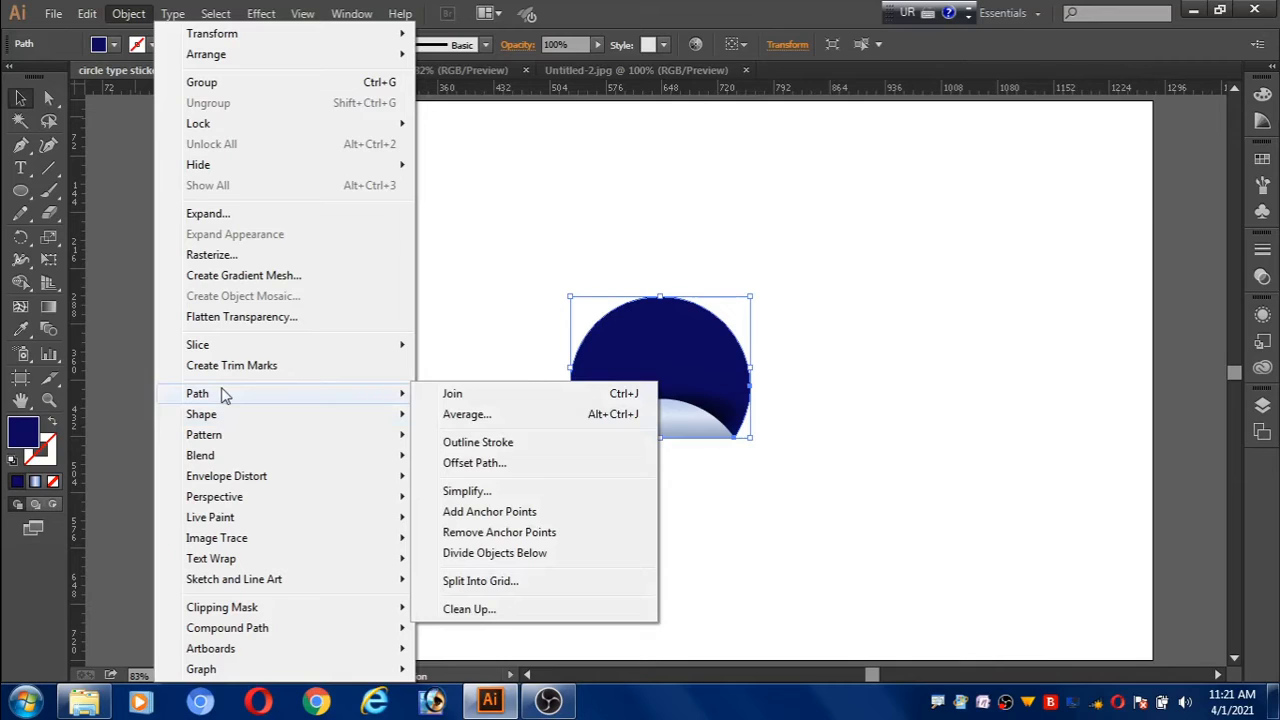
click(475, 463)
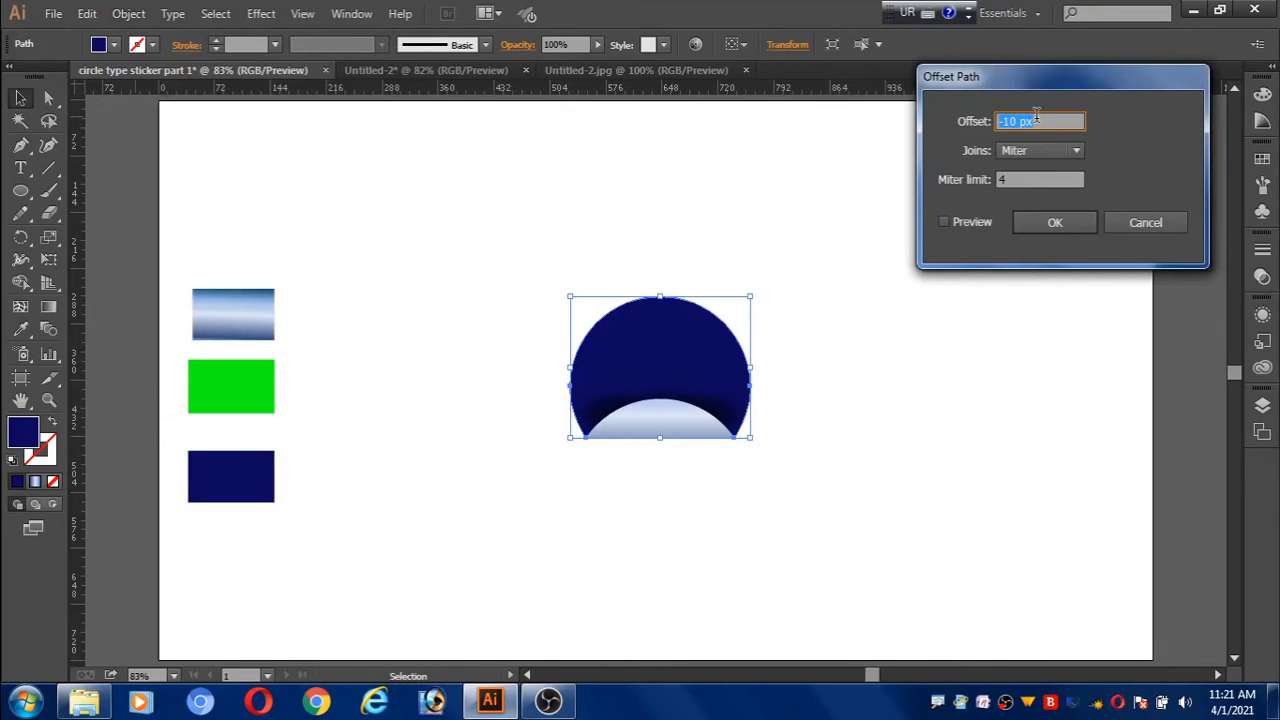
click(944, 222)
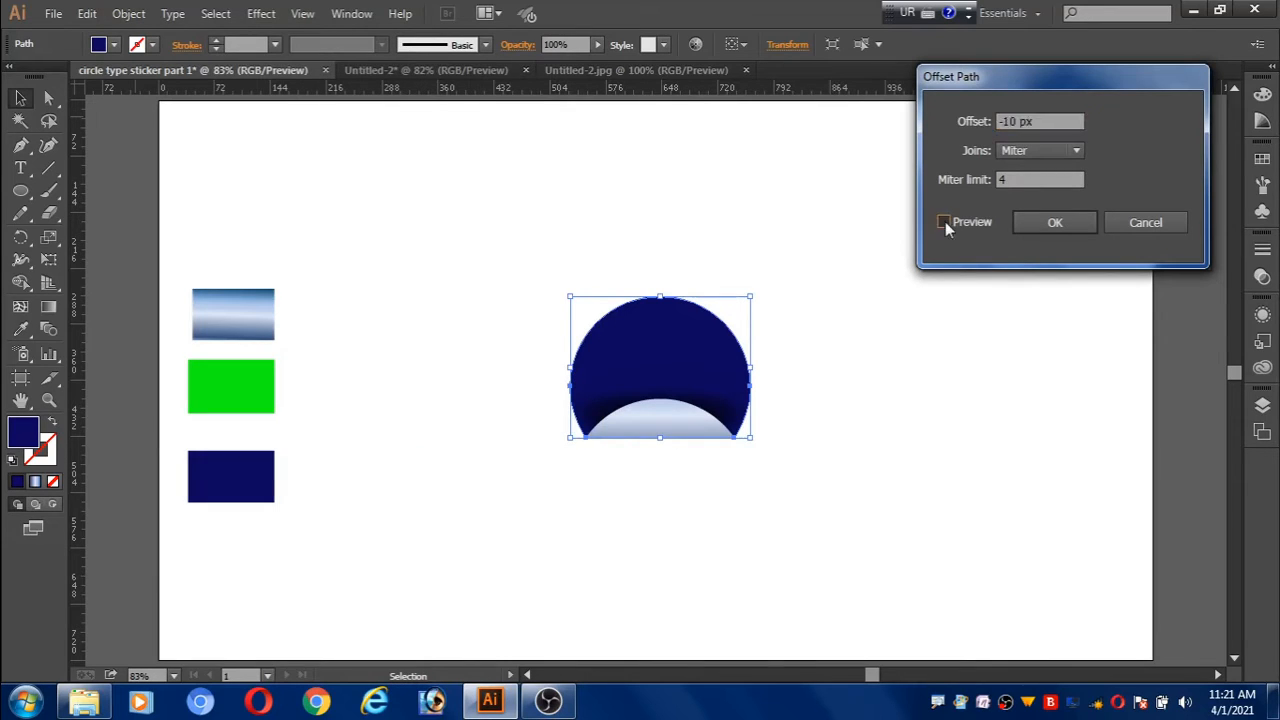
click(1076, 224)
Fill the offset shape with the green sampled from the green reference rectangle using the Eyedropper.
click(21, 330)
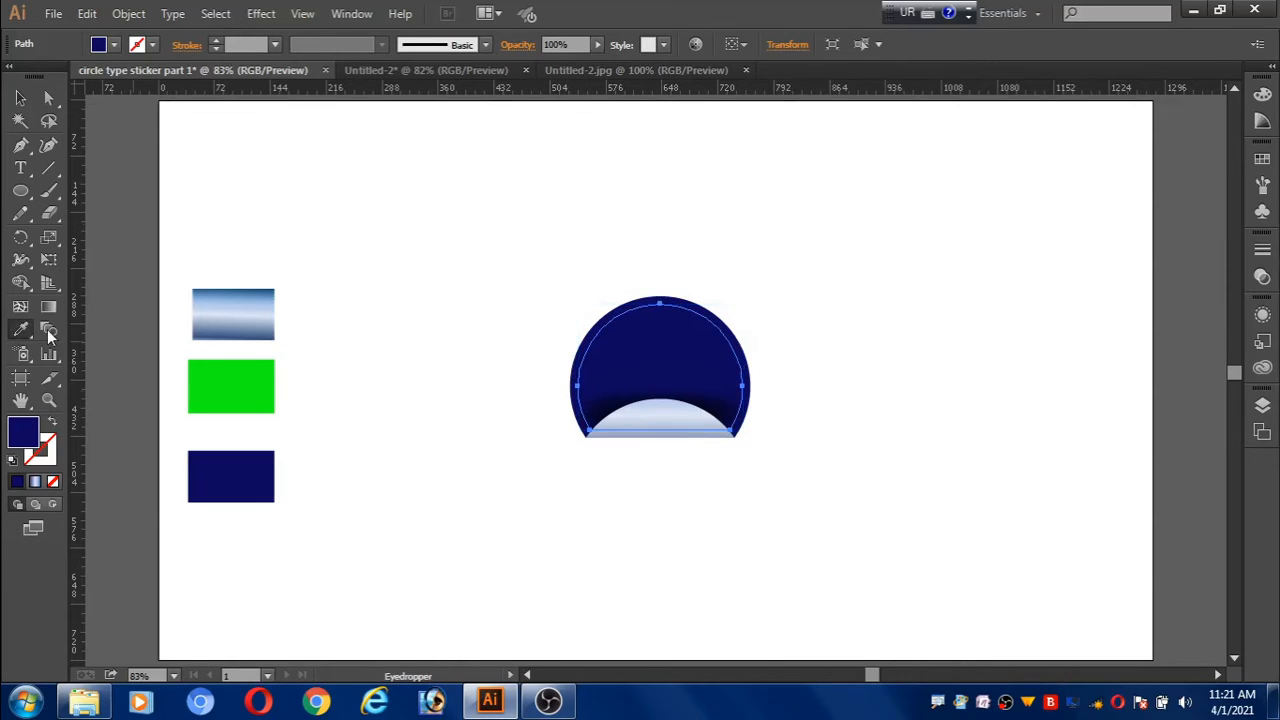
click(220, 381)
key(v)
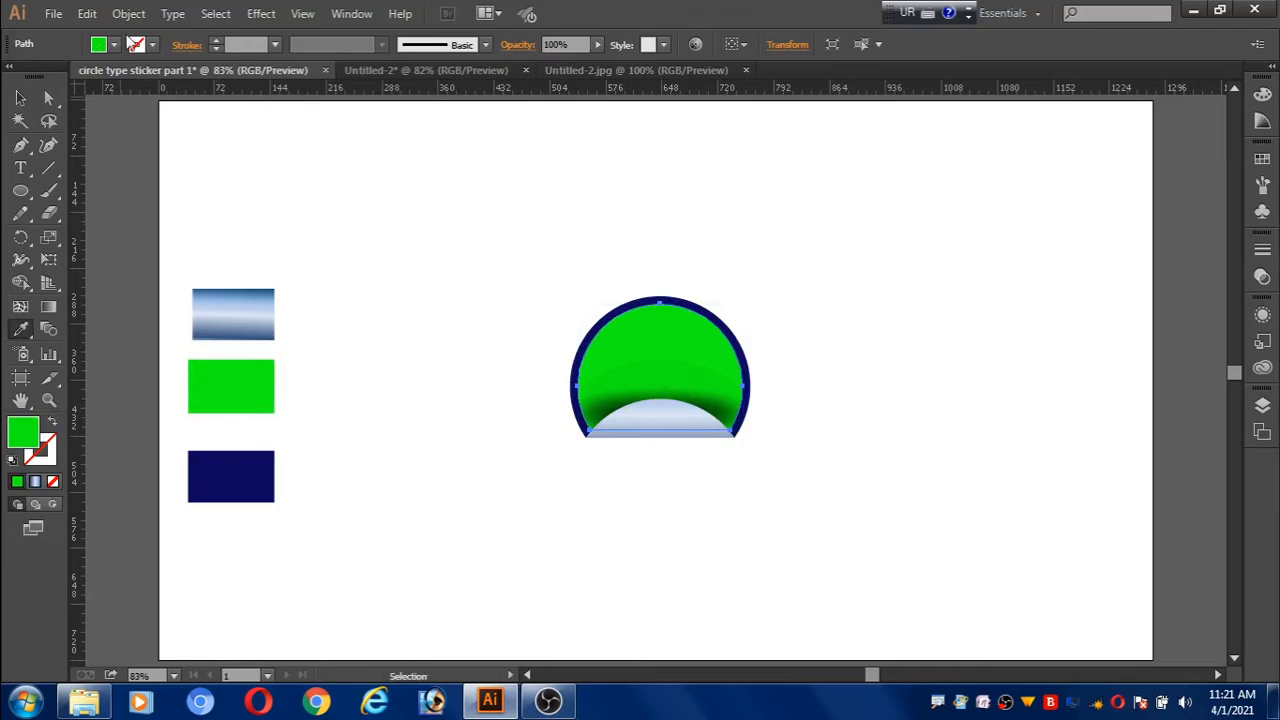
Offset the green shape's path by -10 px with Miter joins to create a smaller shape inside it.
click(128, 14)
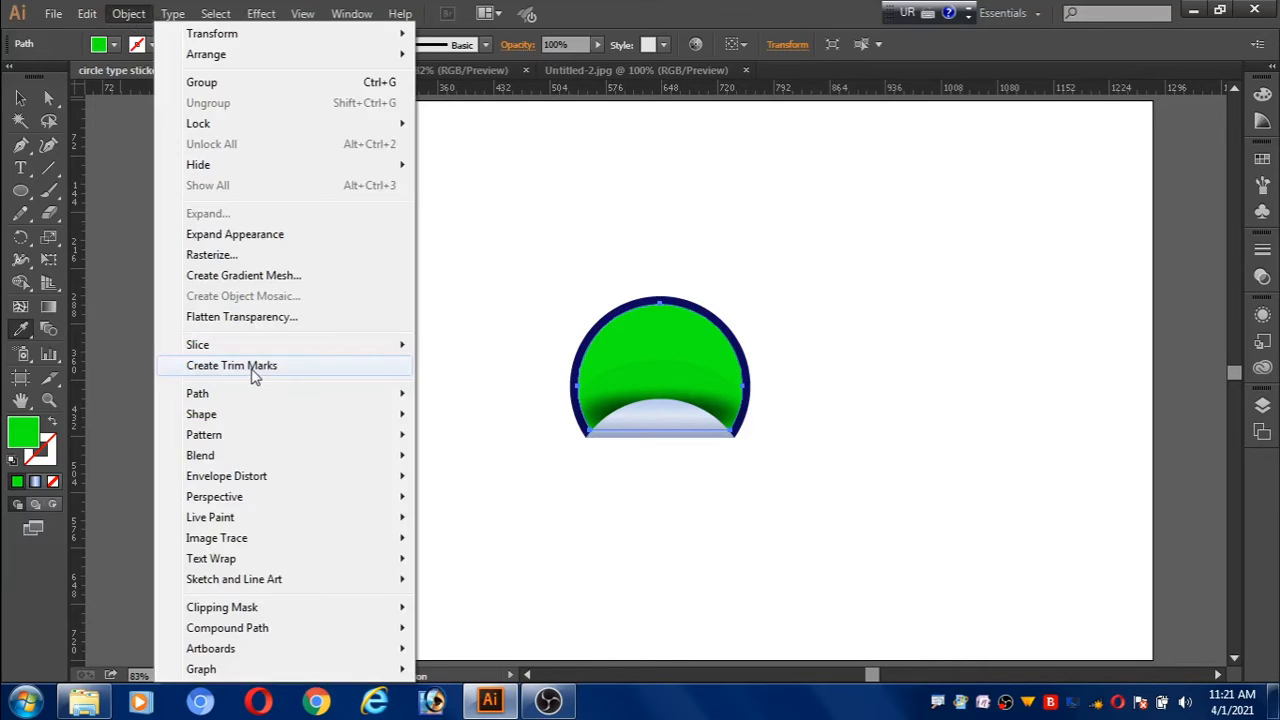
mouse_move(300, 393)
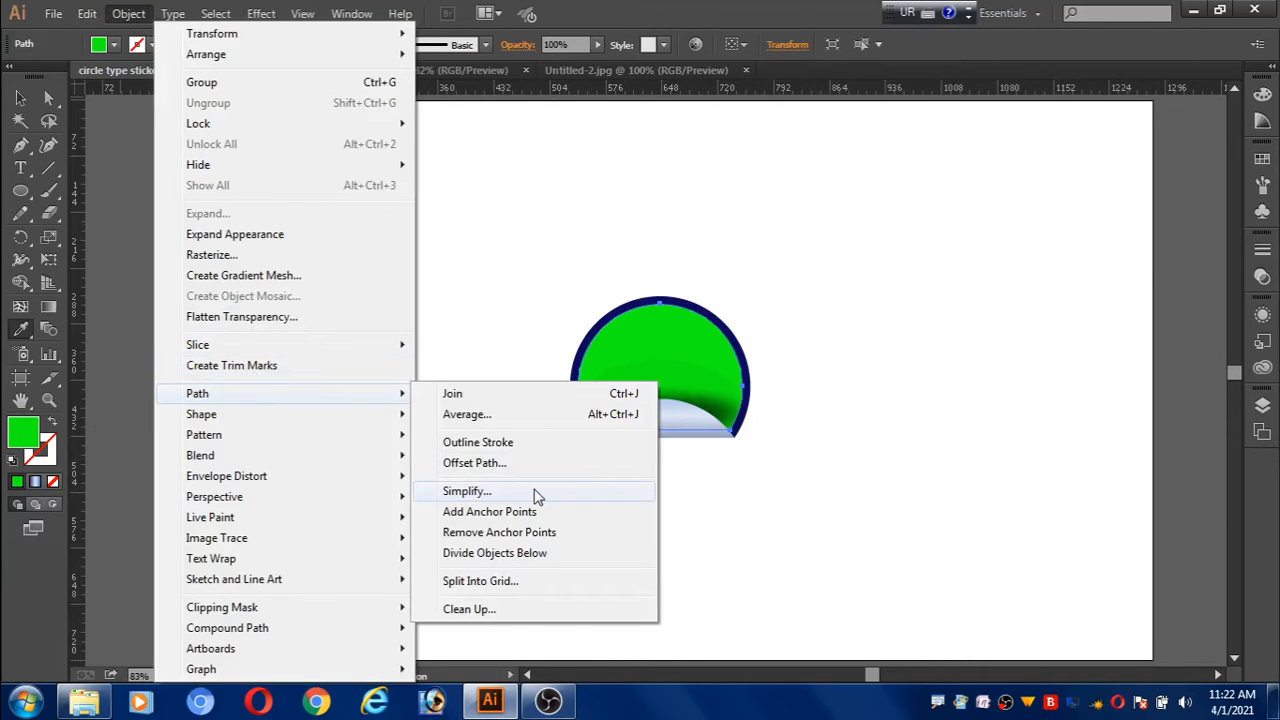
click(474, 463)
click(1036, 120)
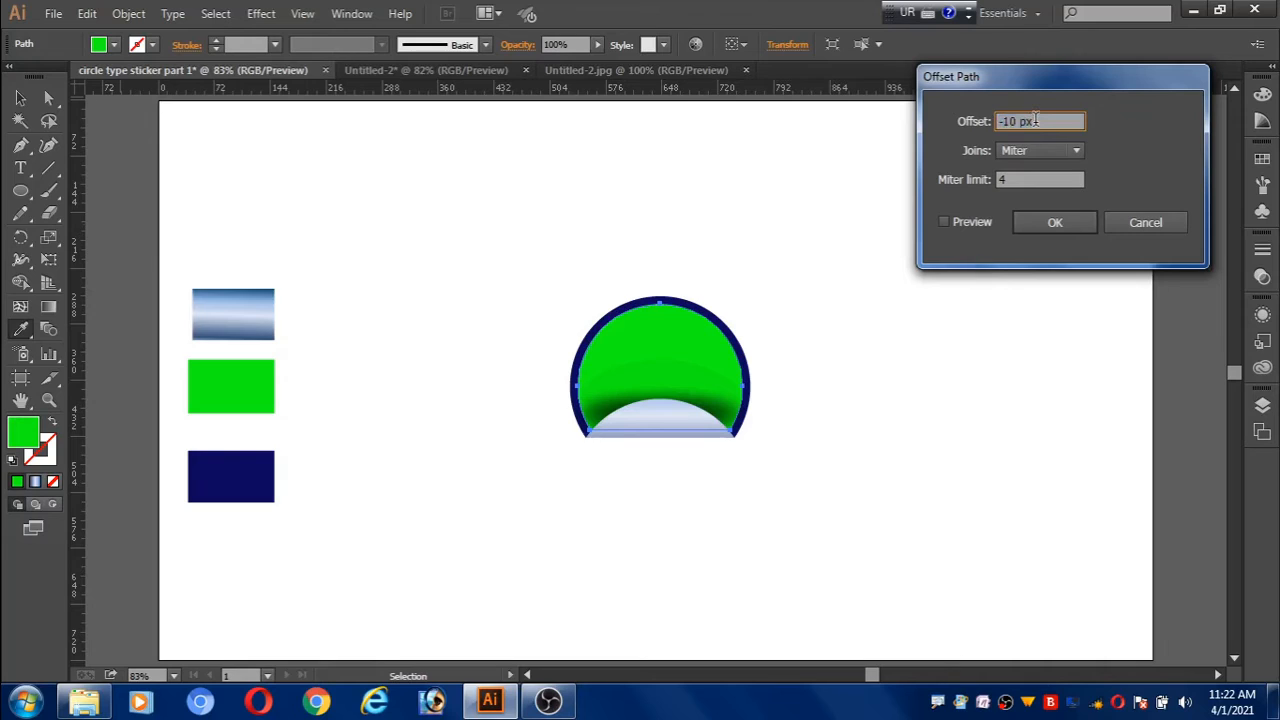
click(944, 221)
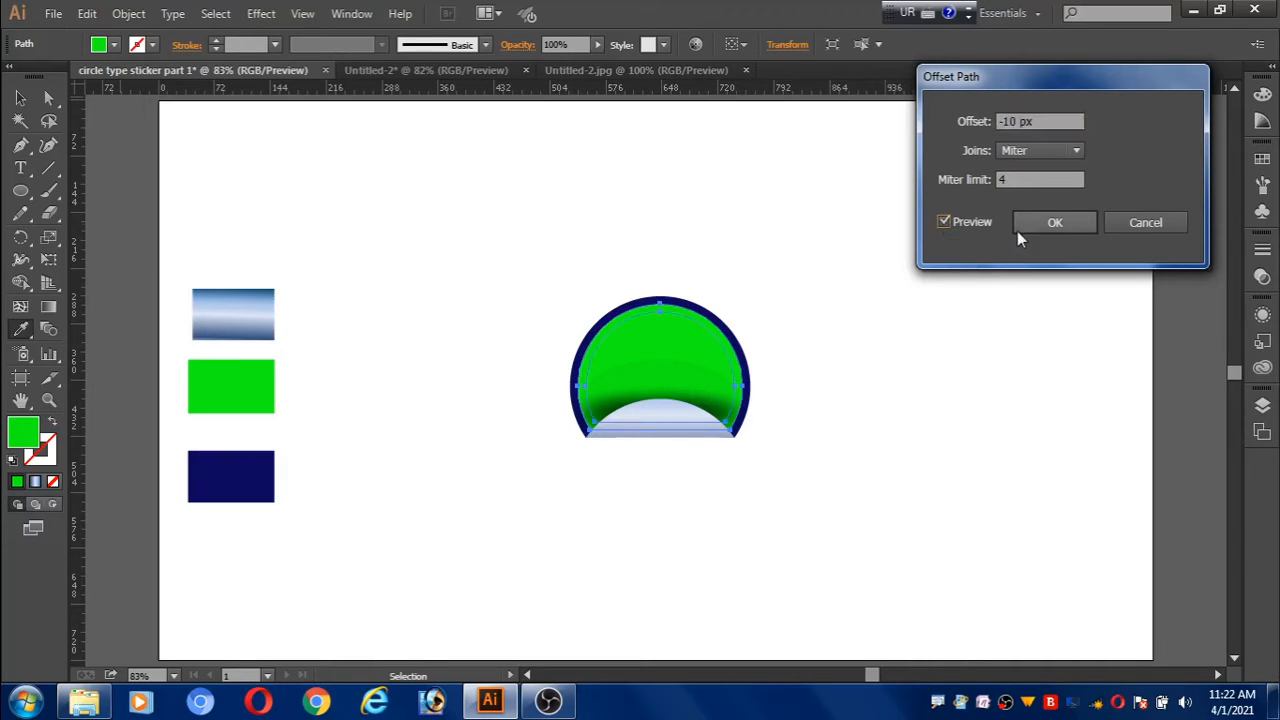
click(1040, 221)
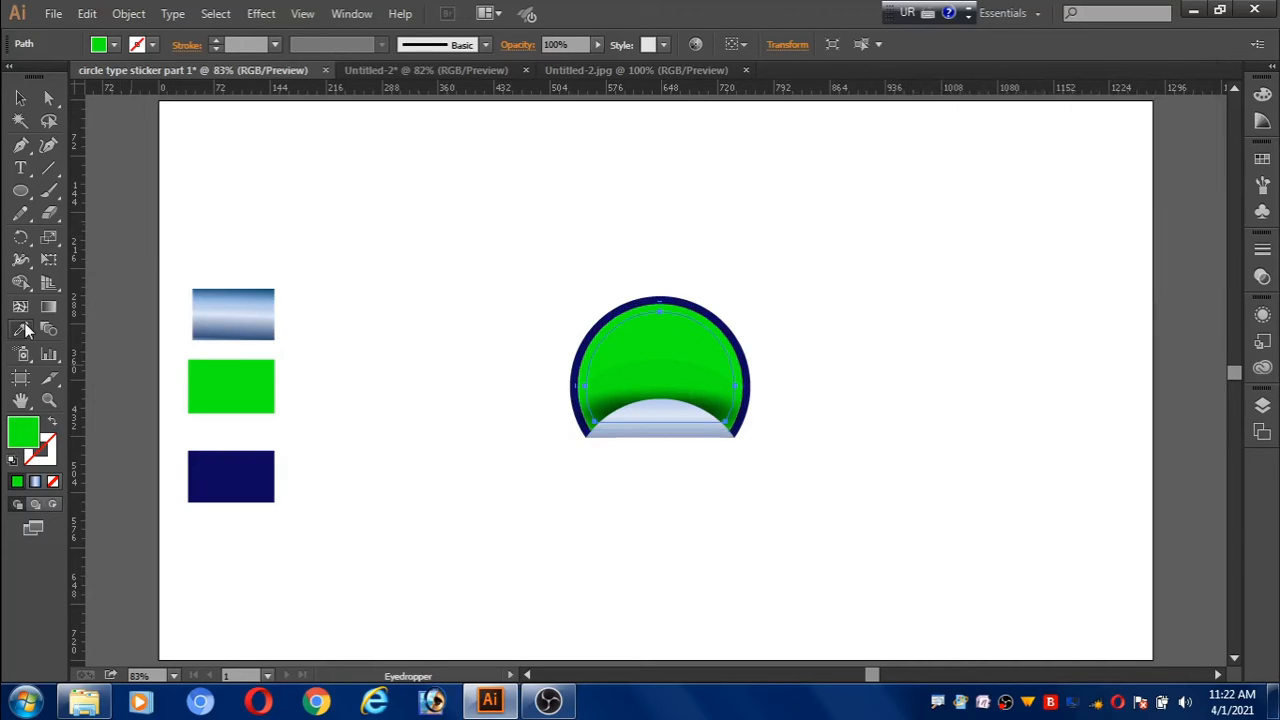
Fill the innermost offset shape with the navy sampled from the navy reference rectangle, then deselect it.
click(213, 474)
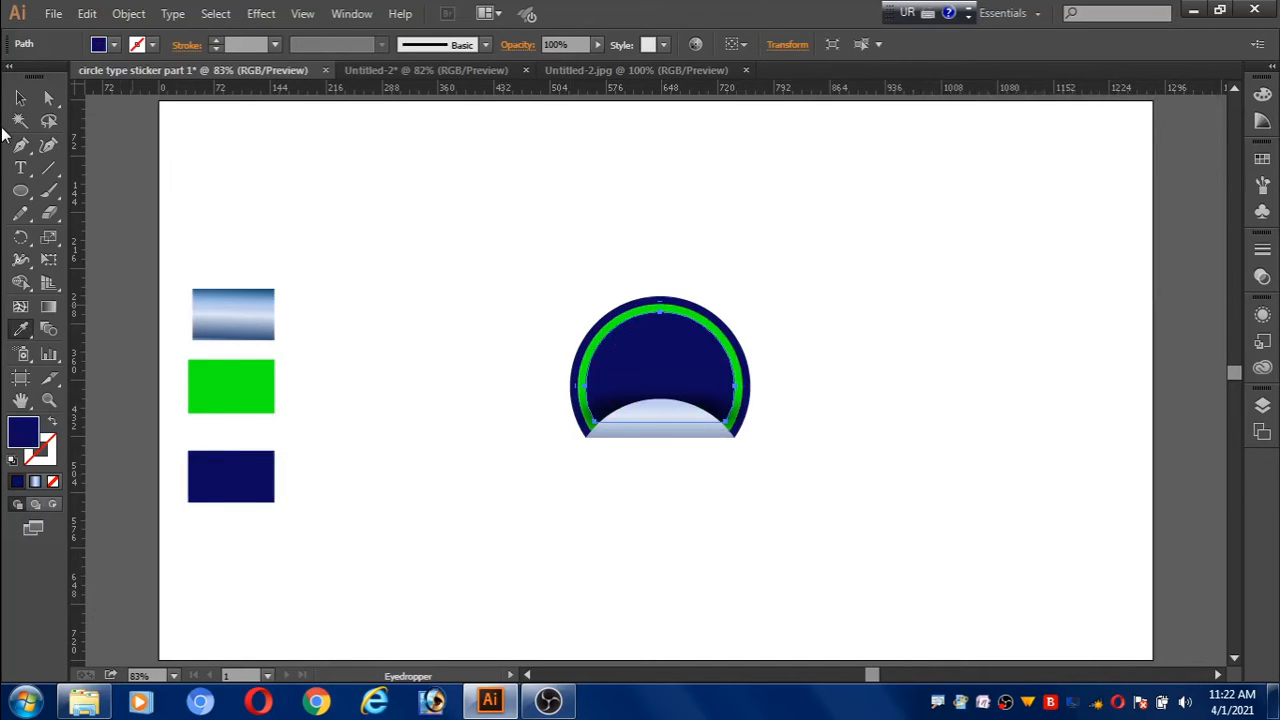
click(20, 97)
click(326, 214)
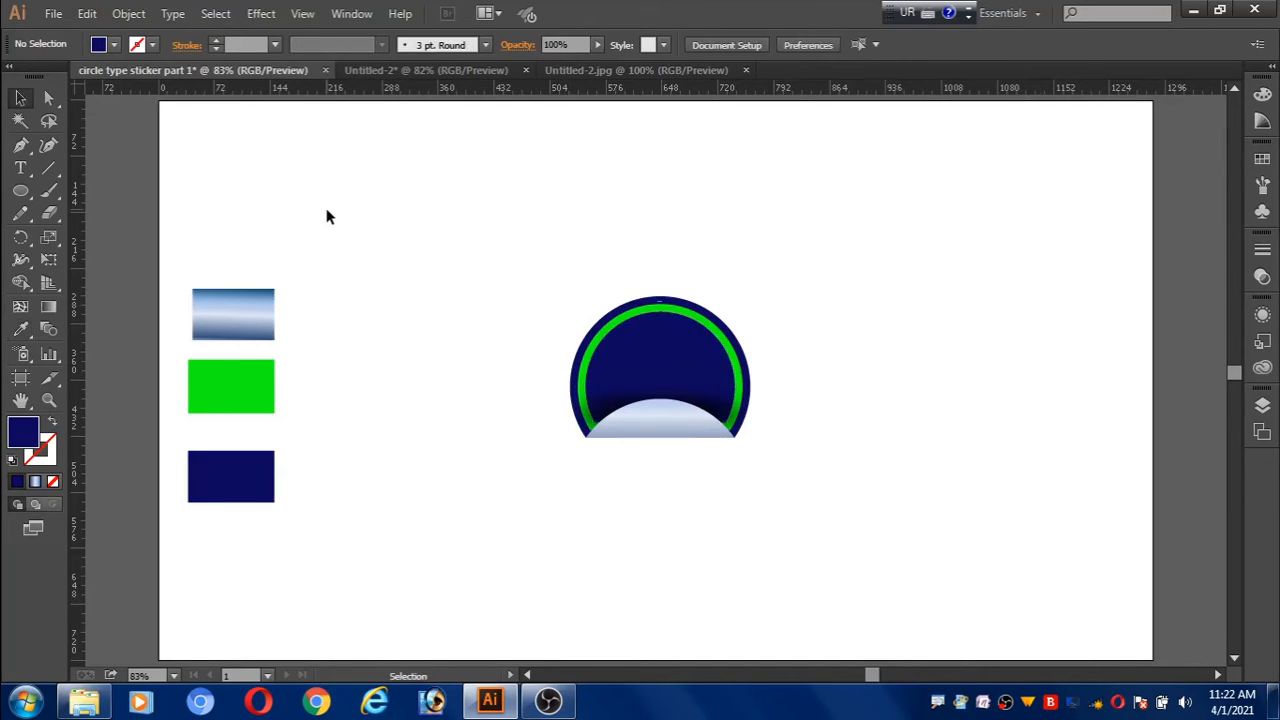
Copy the green SAVE 30% text from the Untitled-2 document and paste it into the circle type sticker part 1 document.
click(418, 70)
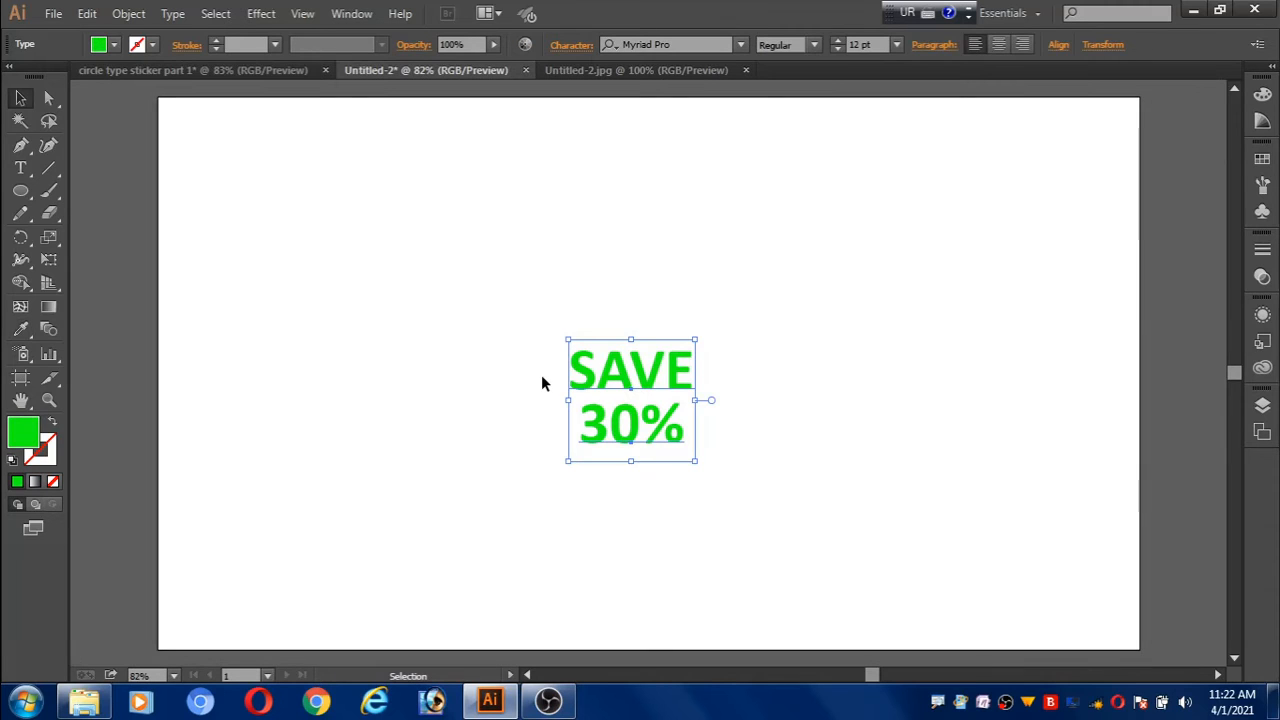
drag(542, 376, 585, 372)
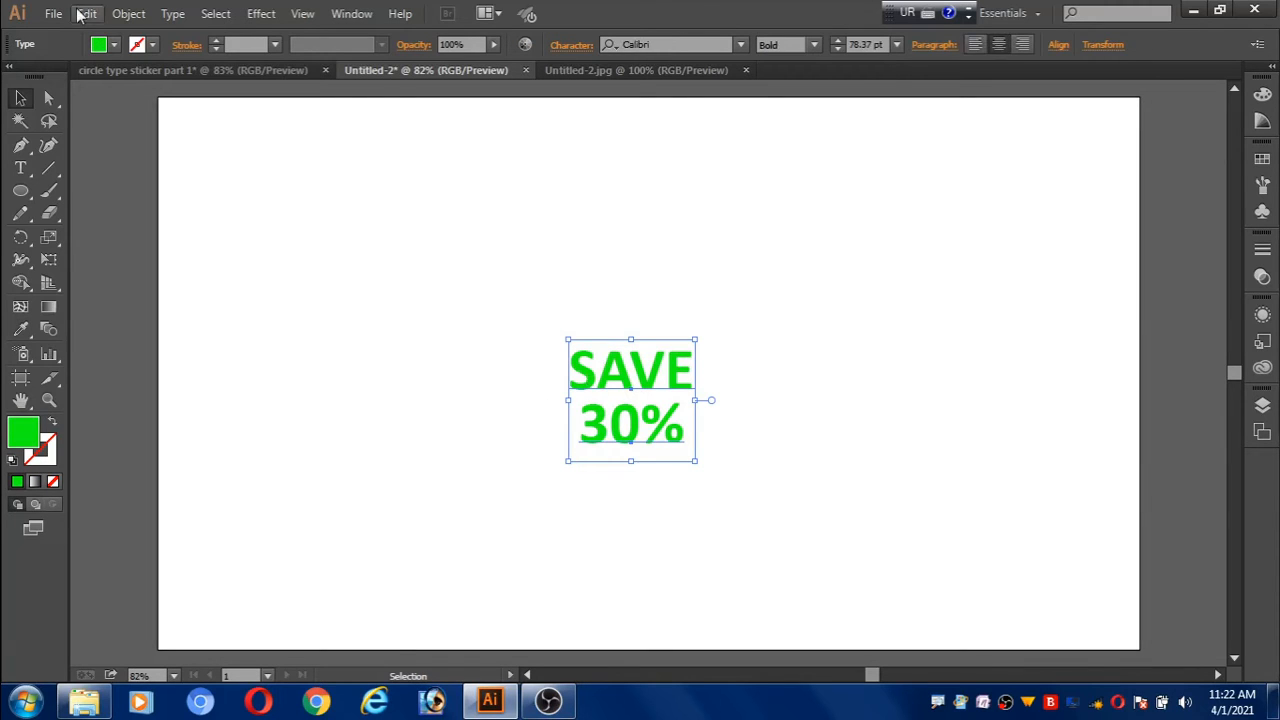
click(87, 13)
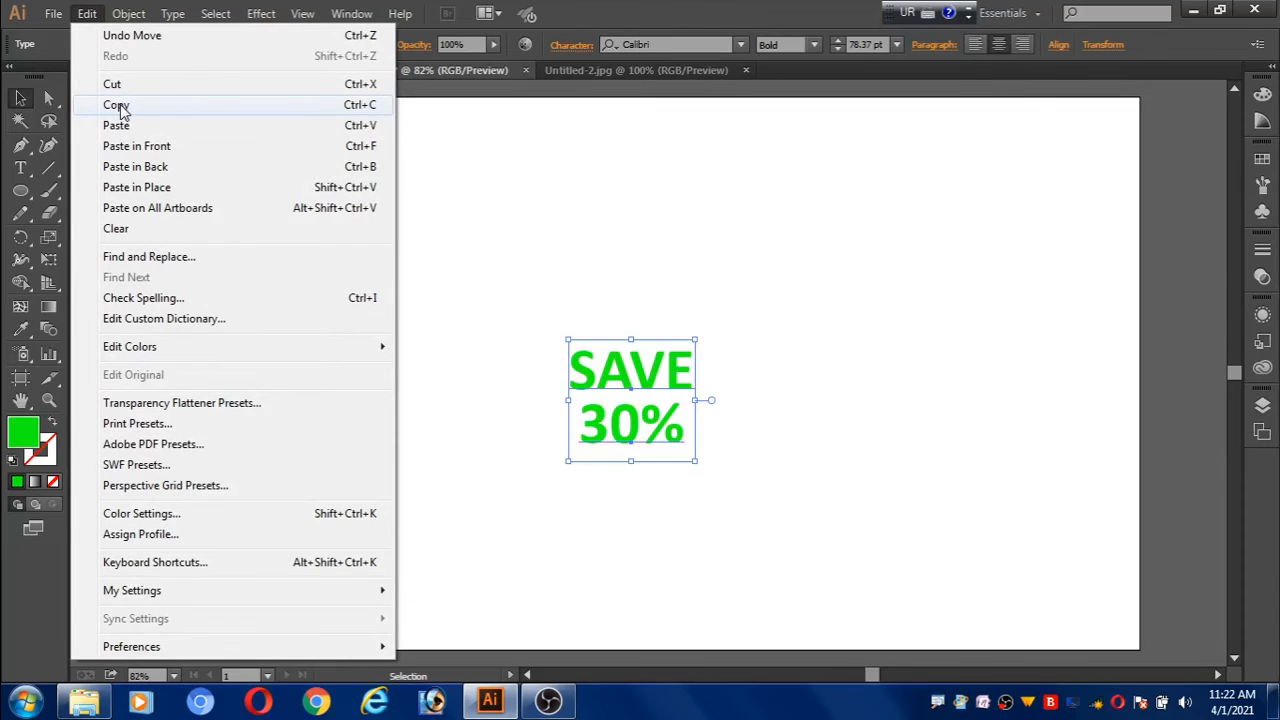
click(116, 105)
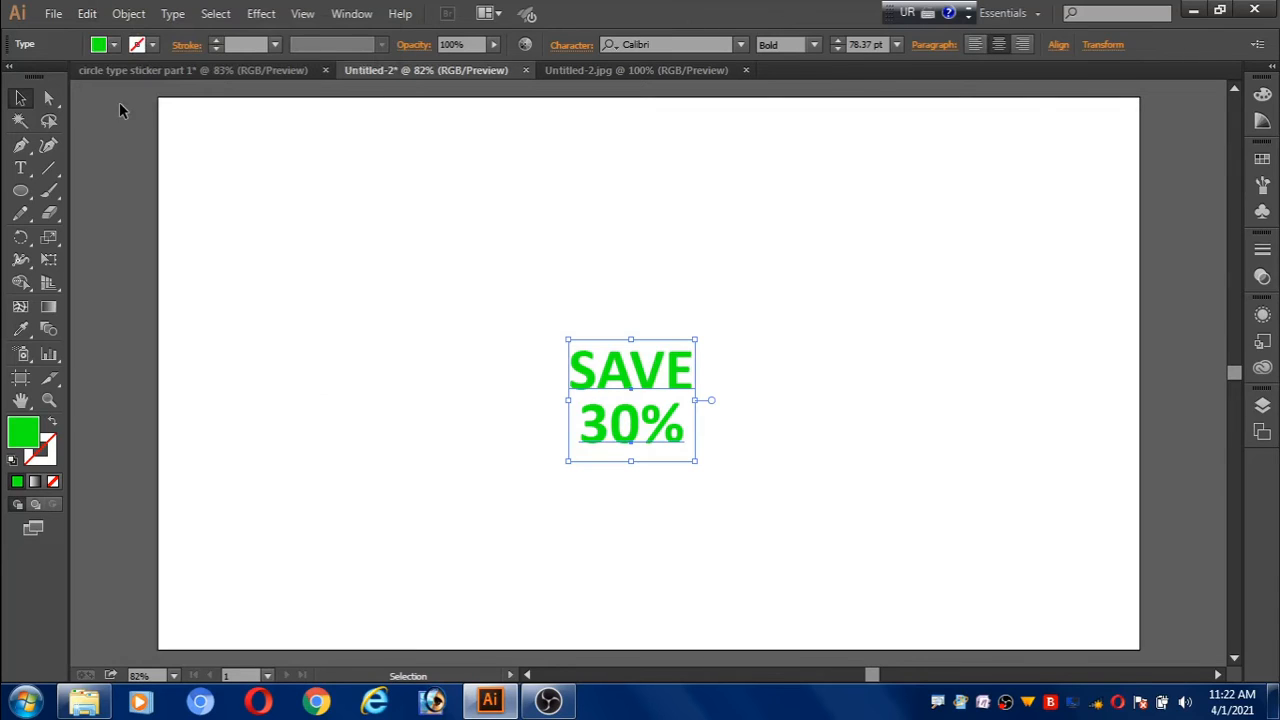
click(228, 72)
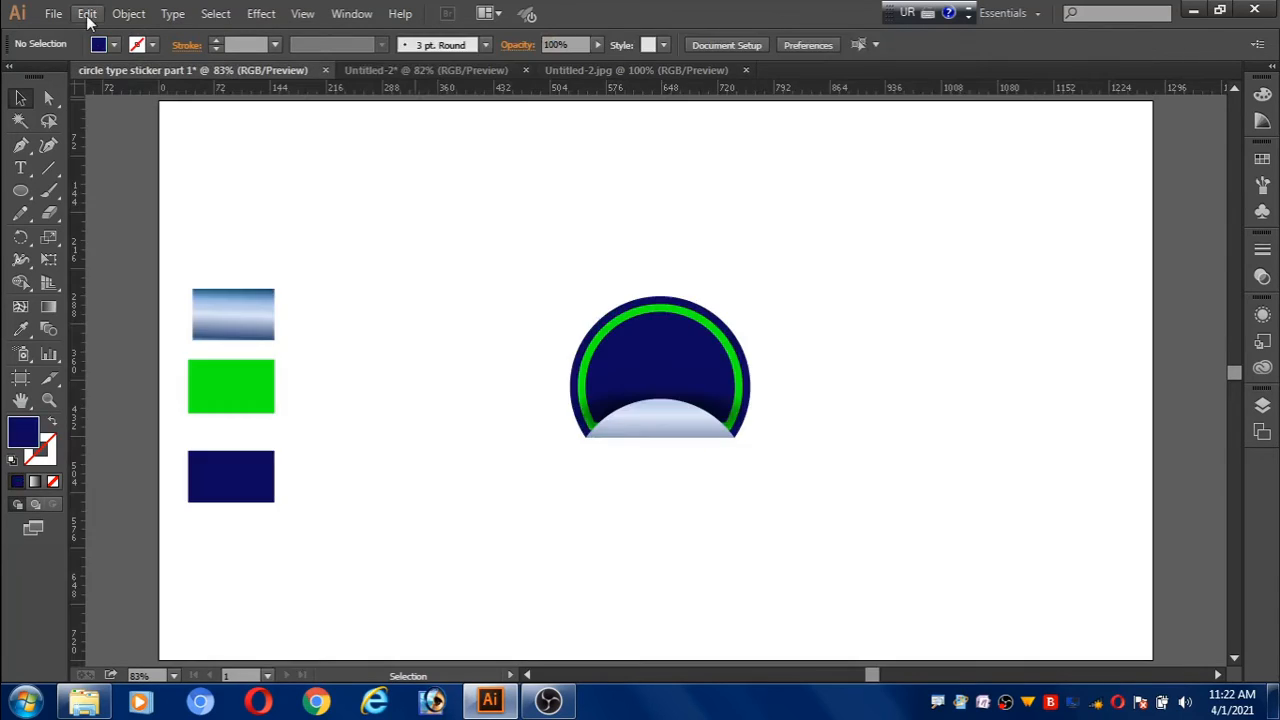
click(87, 13)
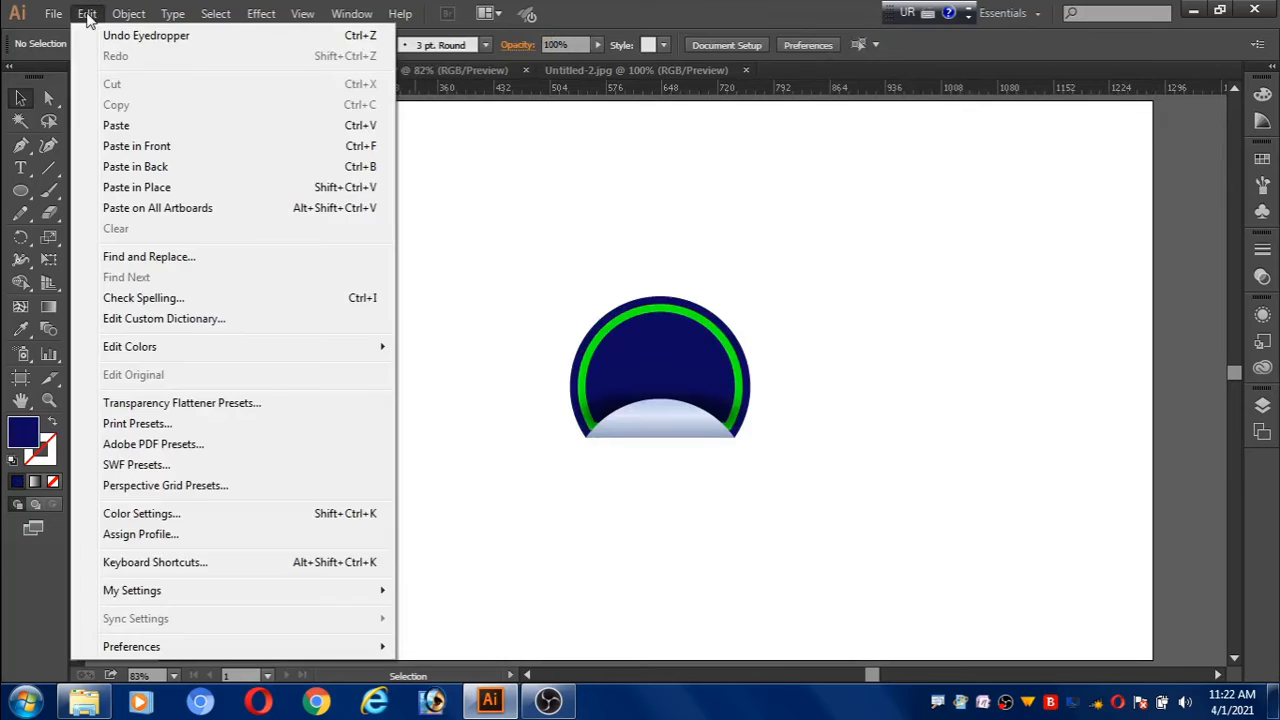
click(116, 125)
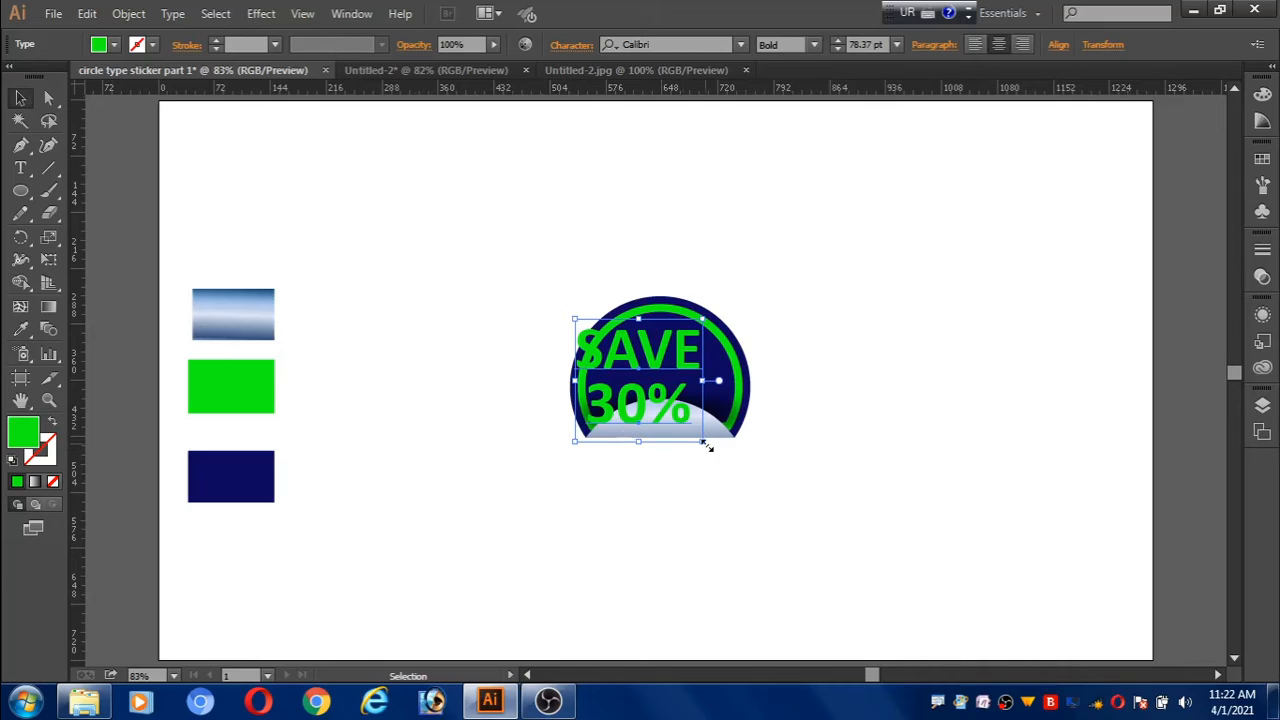
Scale the SAVE 30% text down proportionally to about 62.82 pt and shift it right to the middle of the sticker.
drag(704, 443, 694, 431)
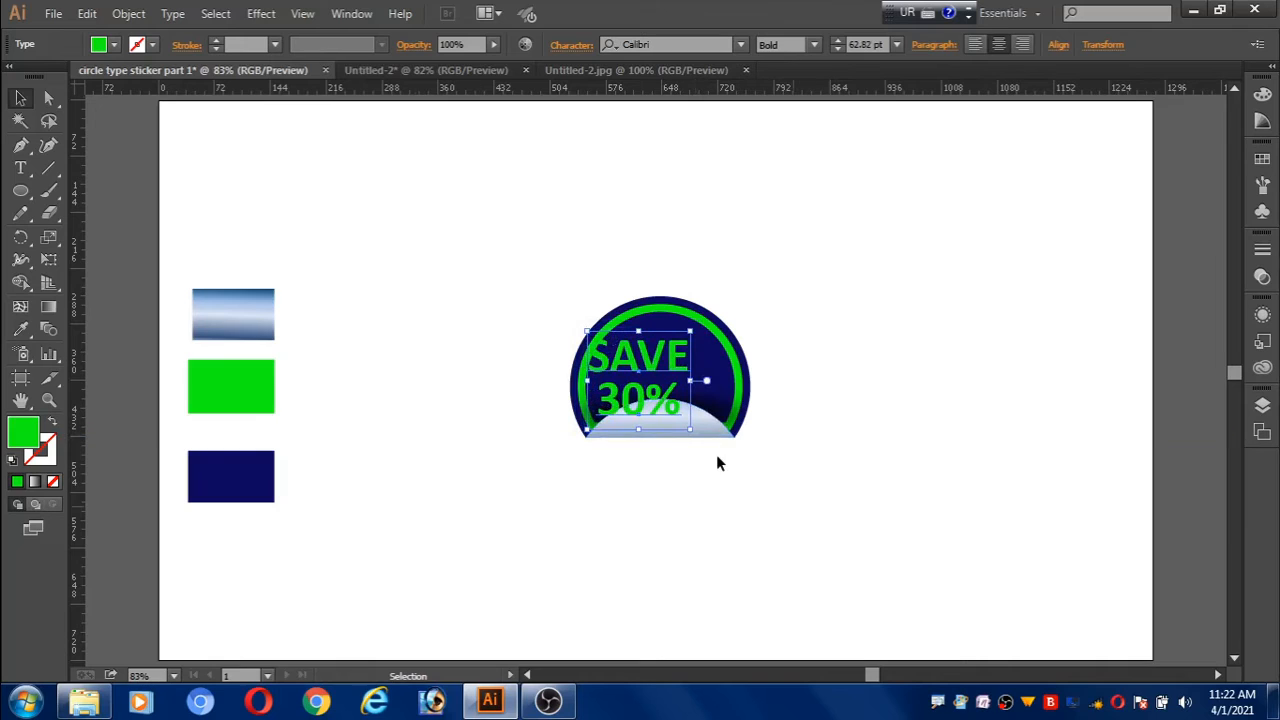
key(shift+Right)
key(shift+Right)
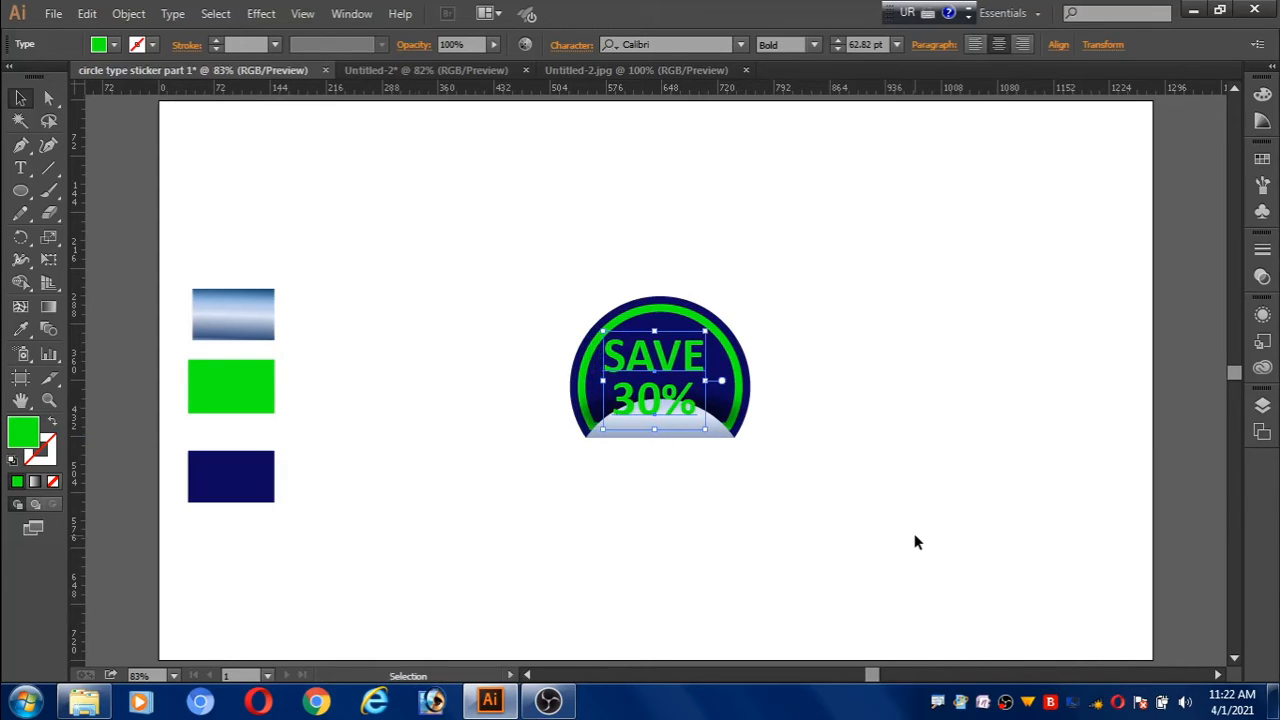
key(Right)
key(Right)
key(Right)
key(Right)
key(Right)
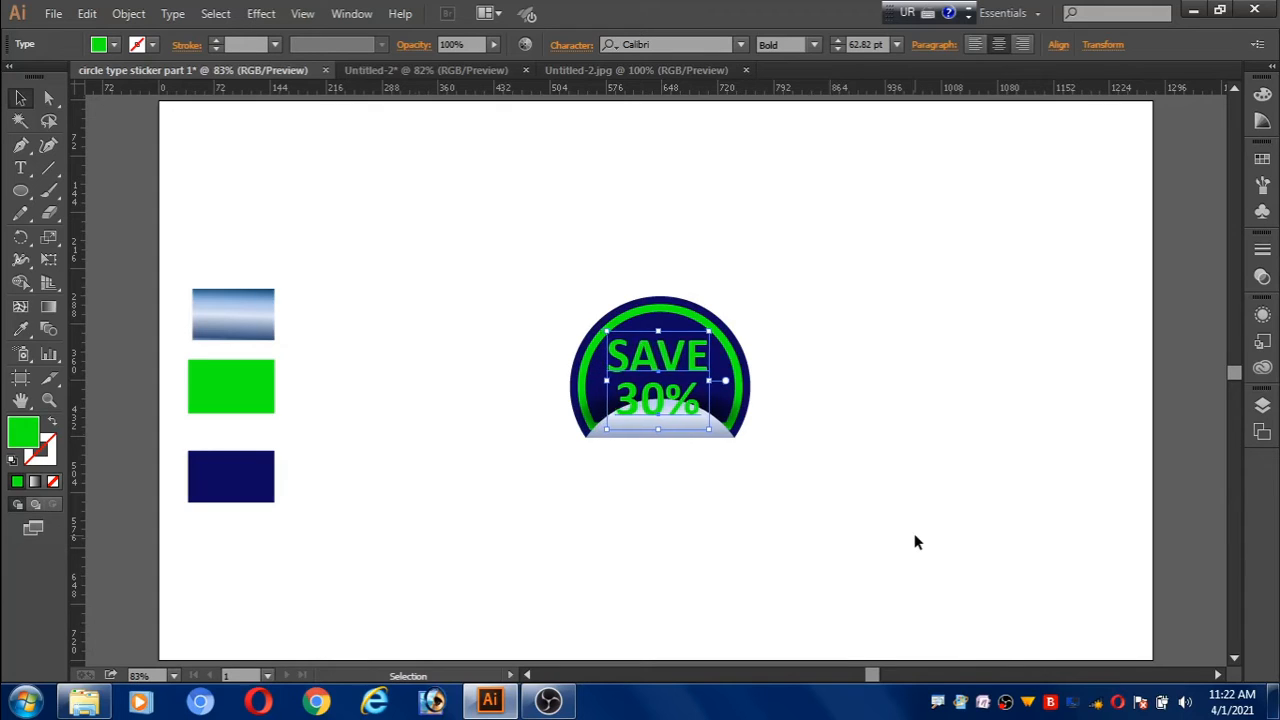
Align the SAVE 30% text and the innermost navy shape by their horizontal centers, and deselect them.
shift+click(658, 317)
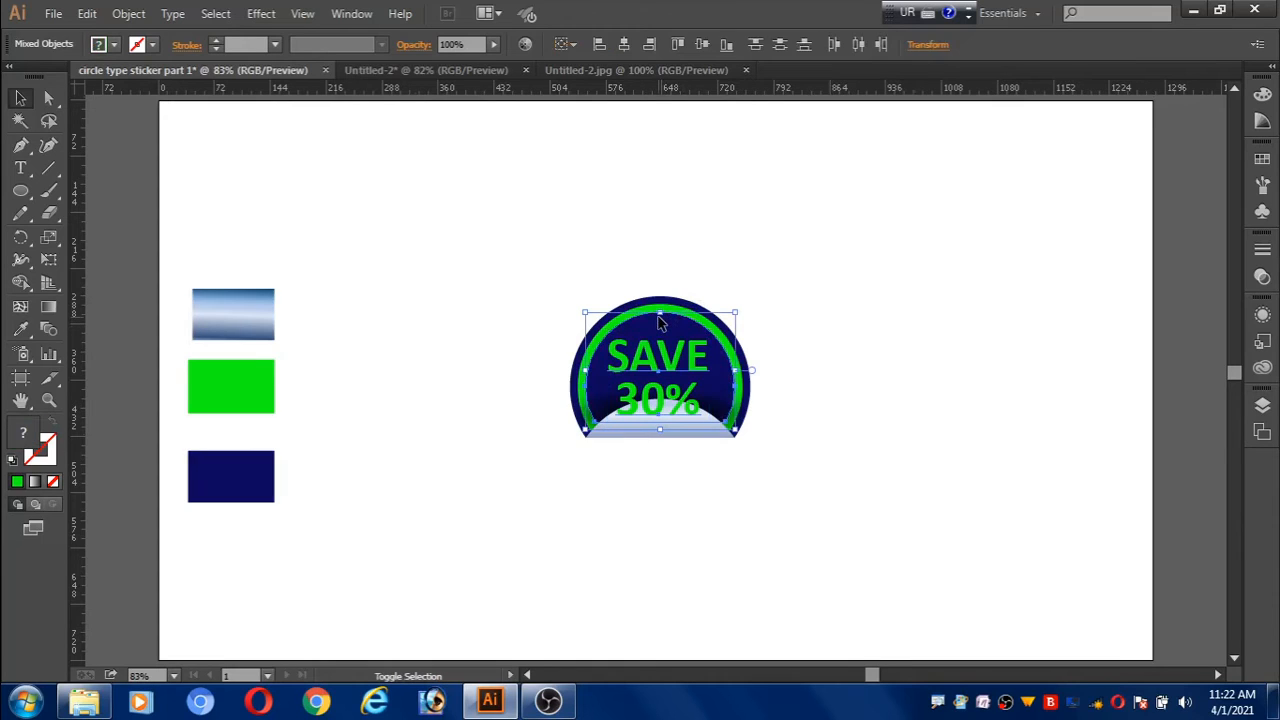
click(623, 44)
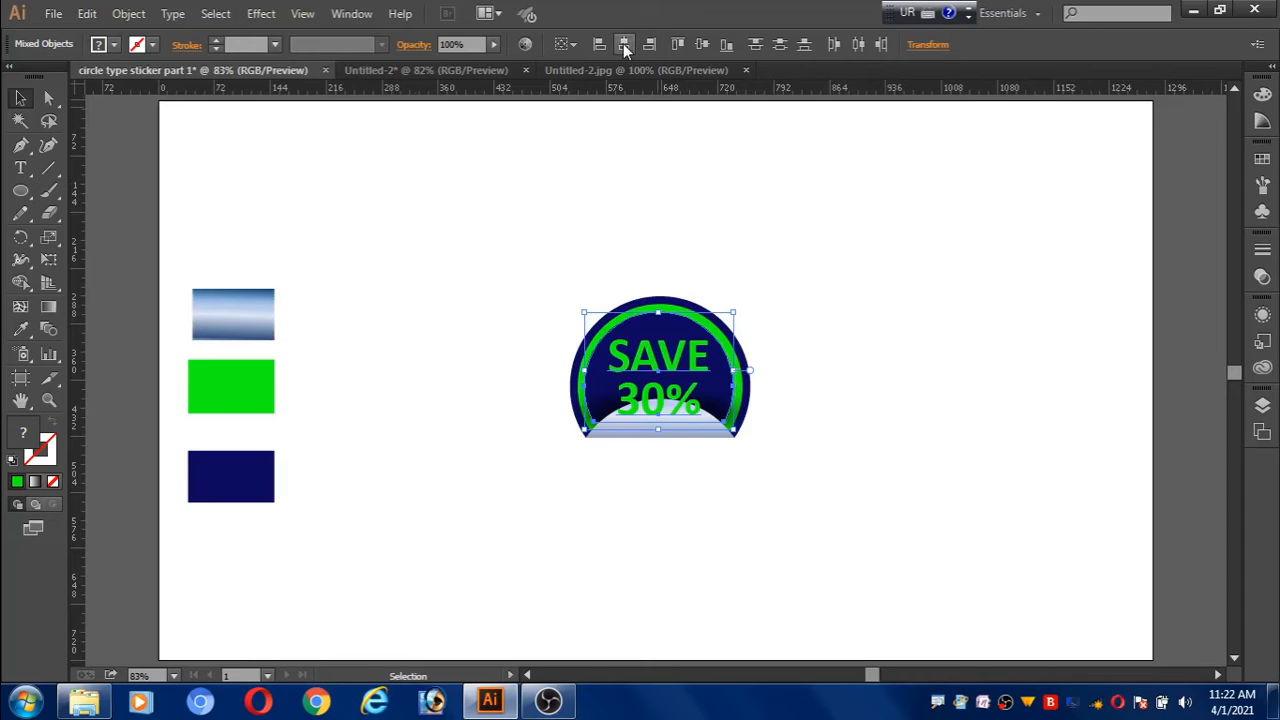
click(853, 327)
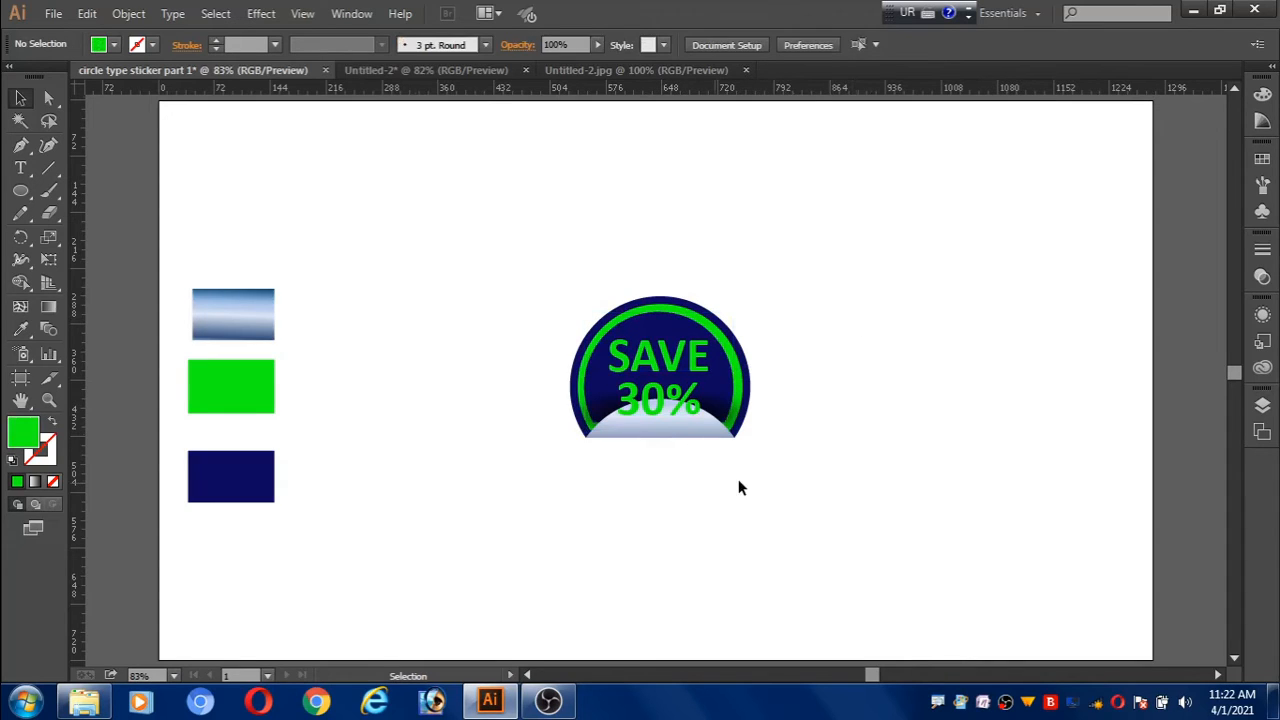
Nudge both the SAVE and 30% text lines slightly upward inside the green ring, and deselect them.
click(661, 412)
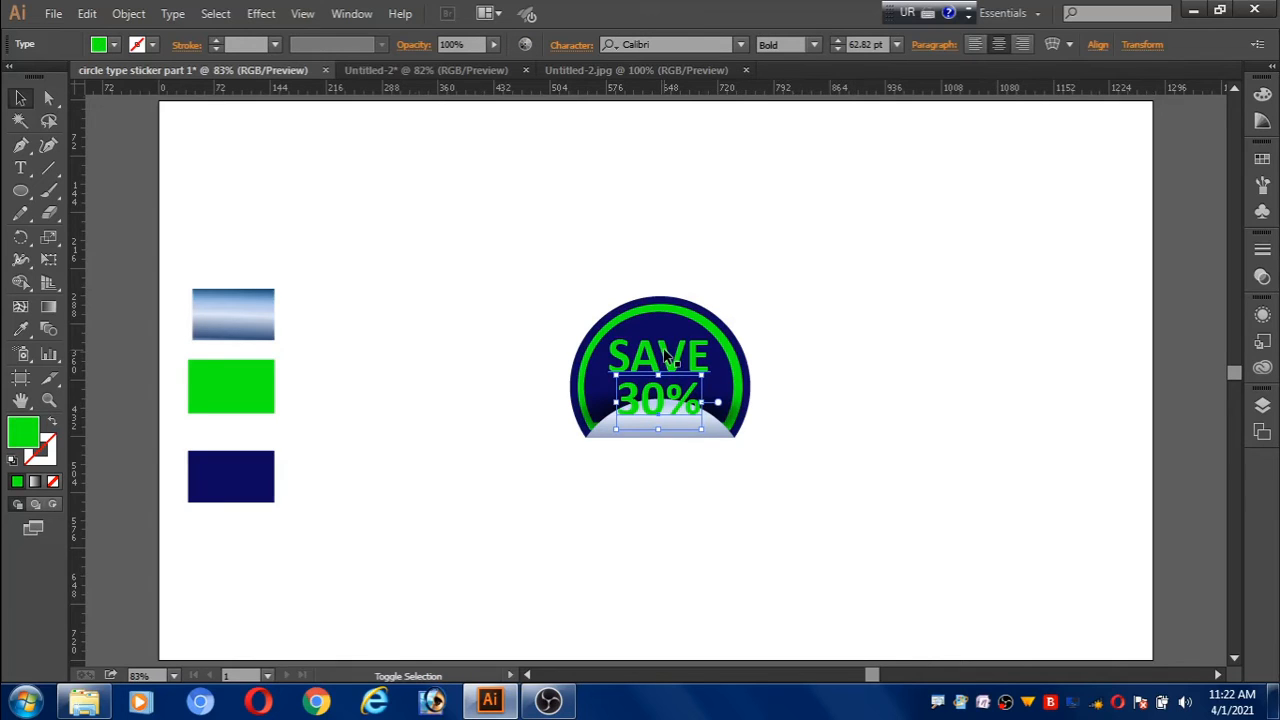
shift+click(663, 354)
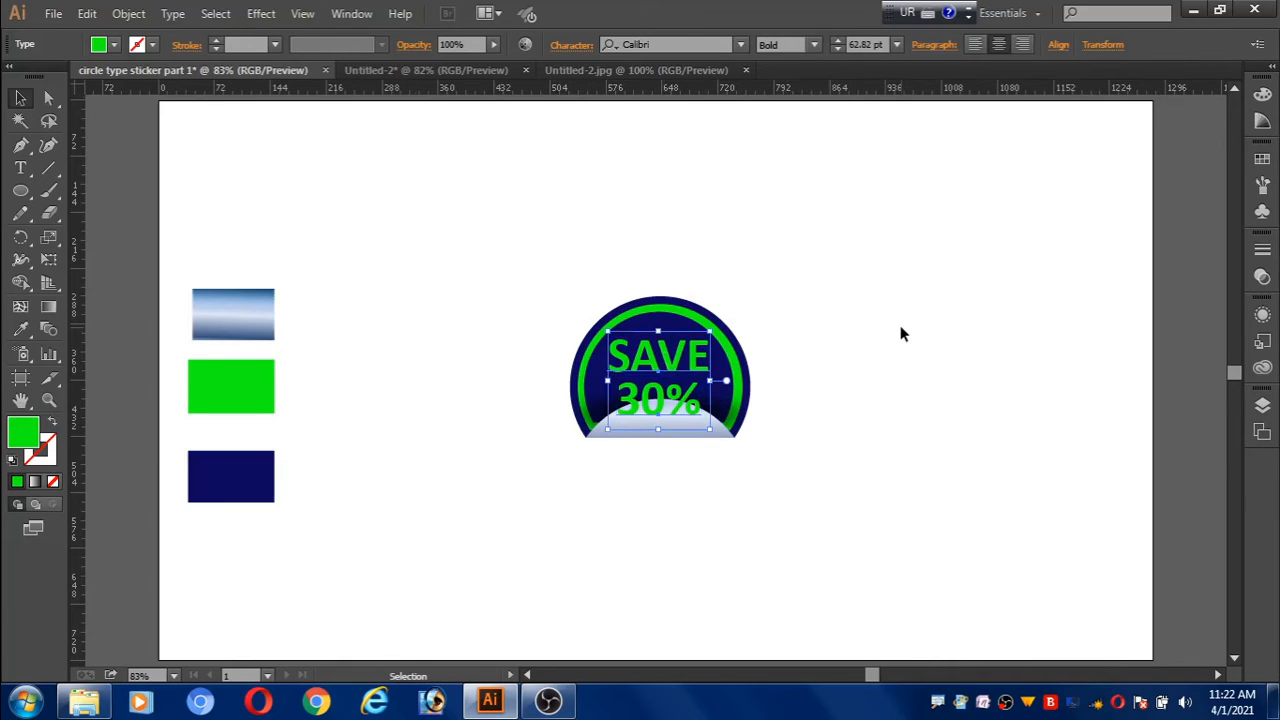
key(Up)
key(Up)
key(Up)
key(Up)
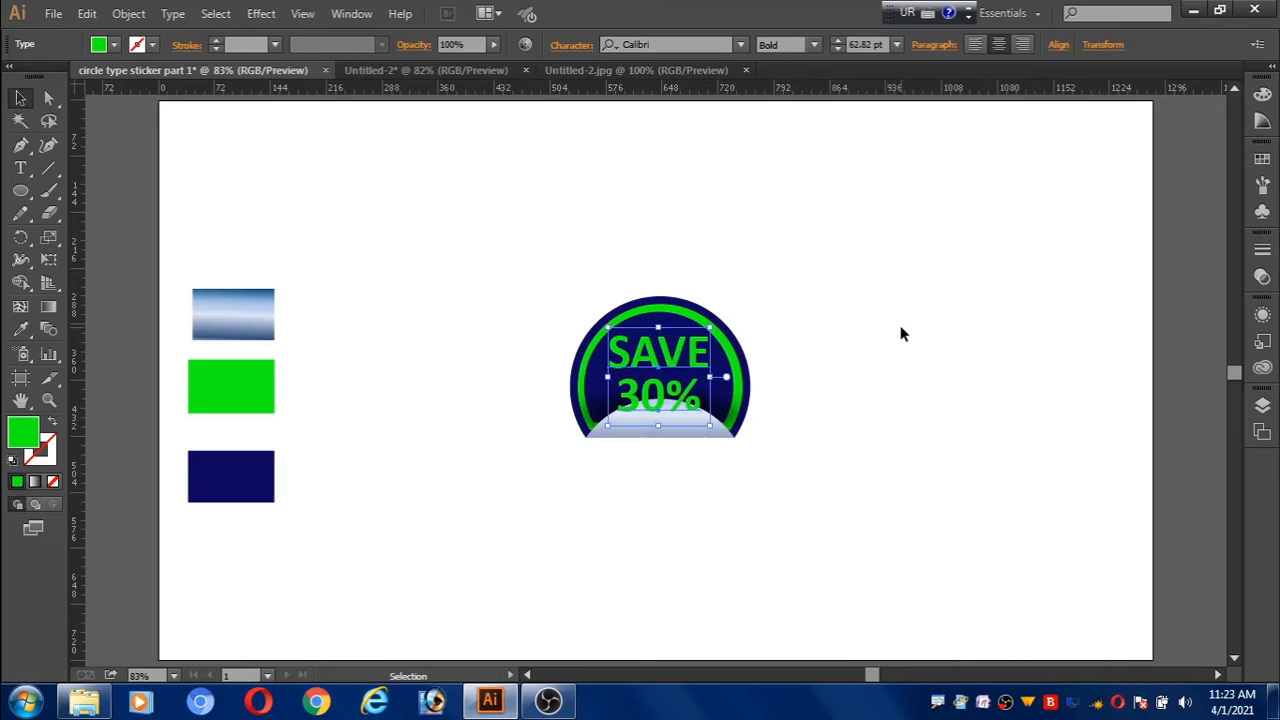
key(Up)
key(Up)
key(Up)
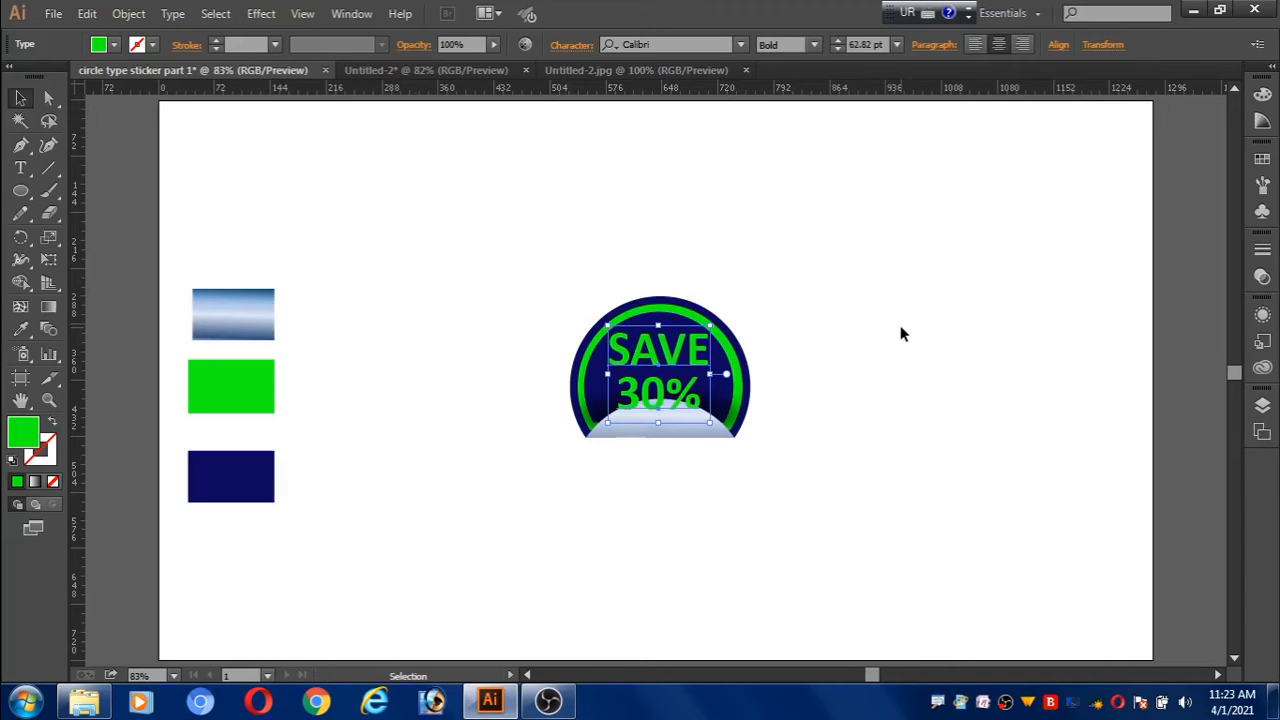
click(576, 511)
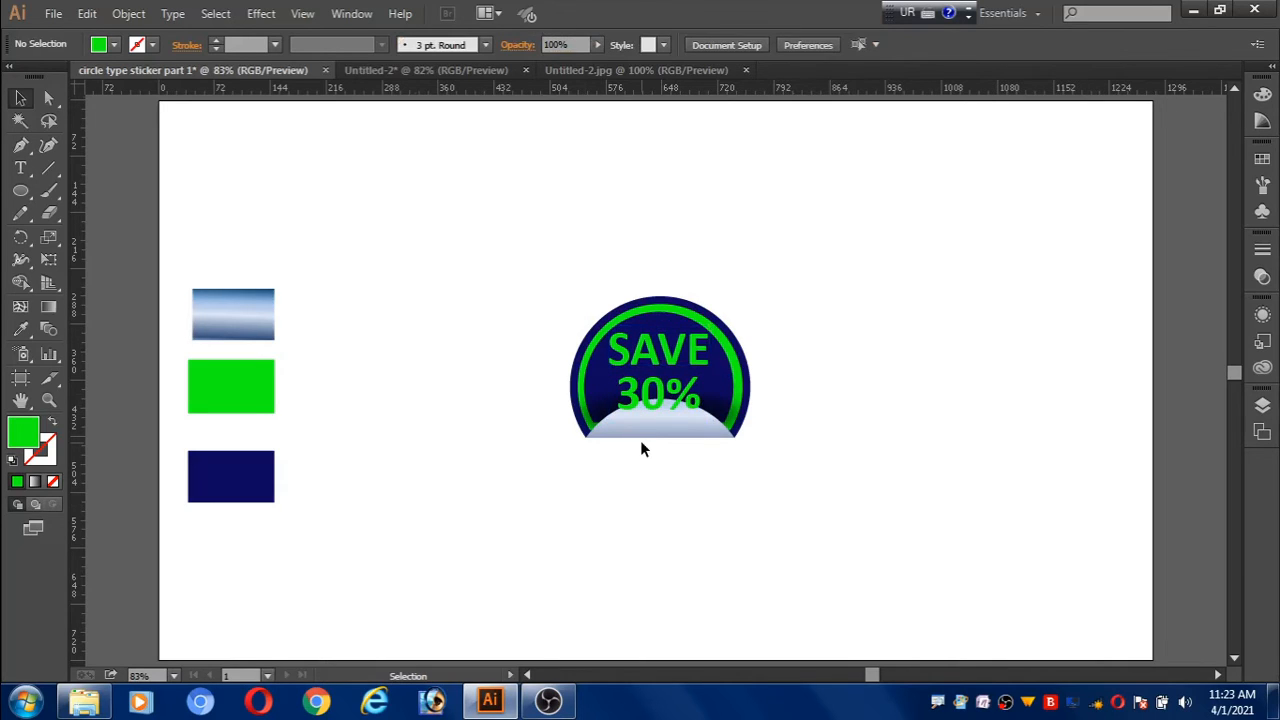
Send the 30% text backward two levels so it sits behind the peeled silver flap, and deselect it.
drag(652, 412, 658, 413)
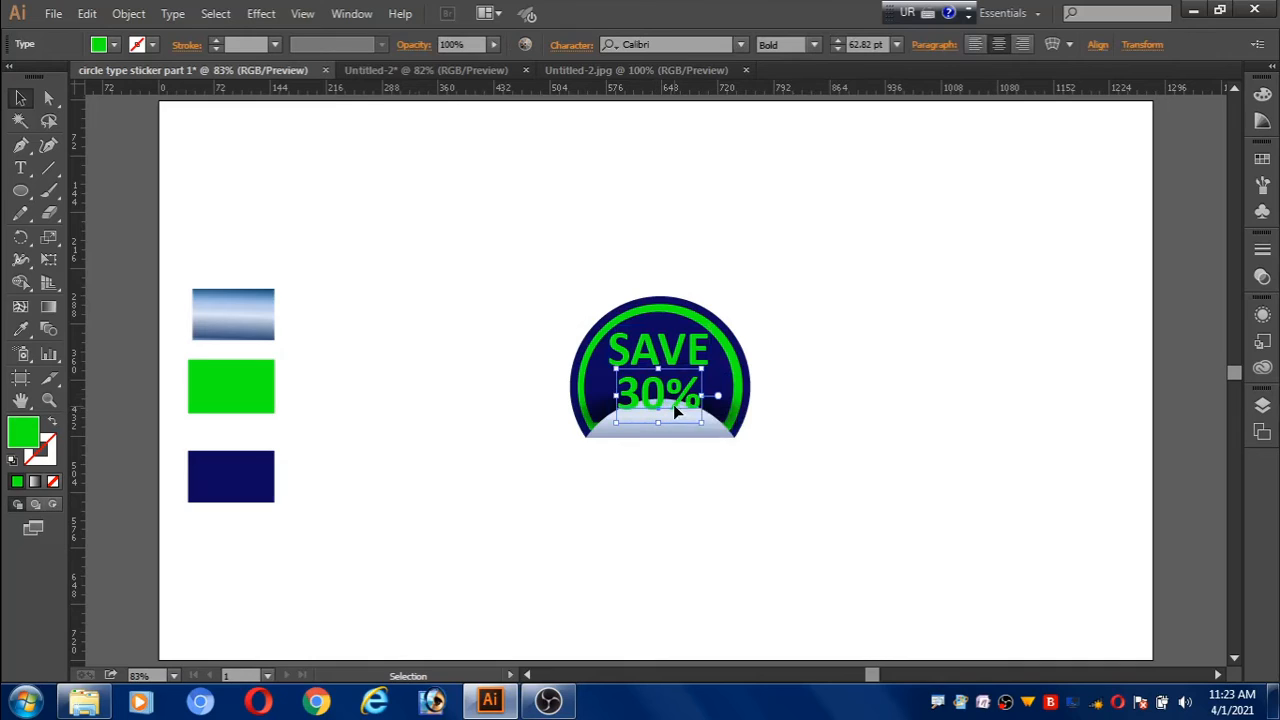
right_click(674, 406)
mouse_move(753, 584)
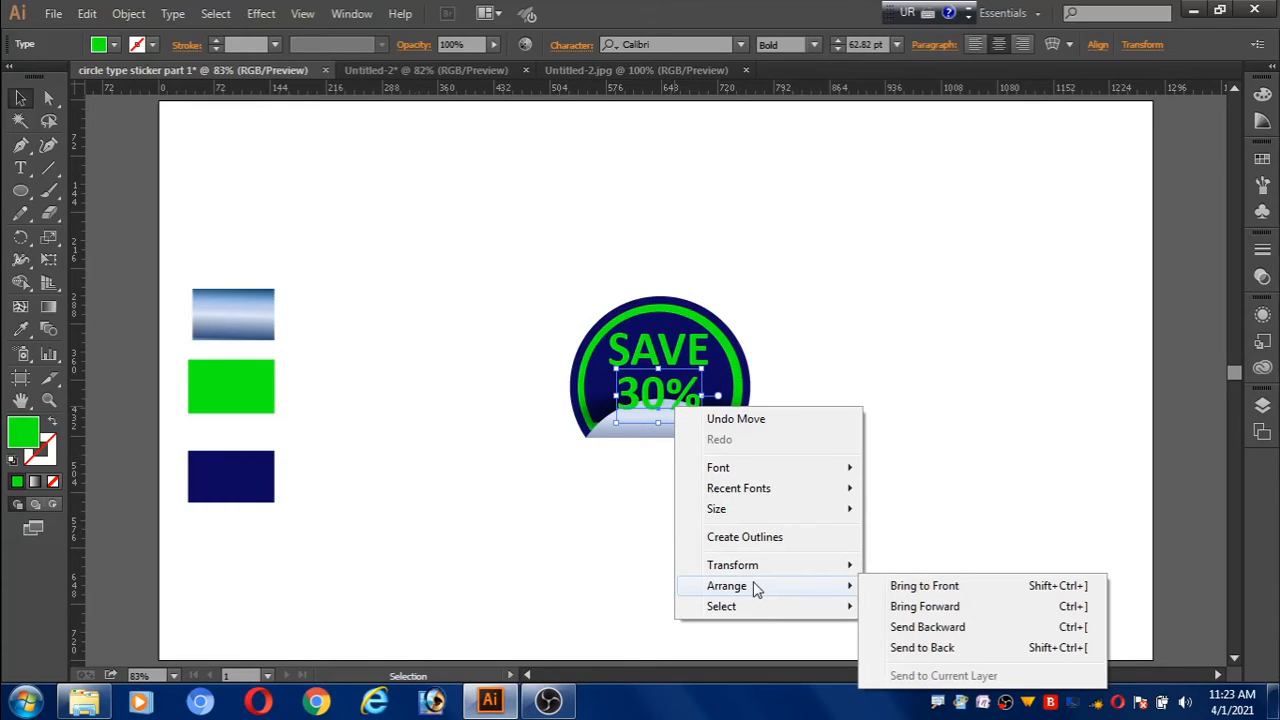
click(928, 627)
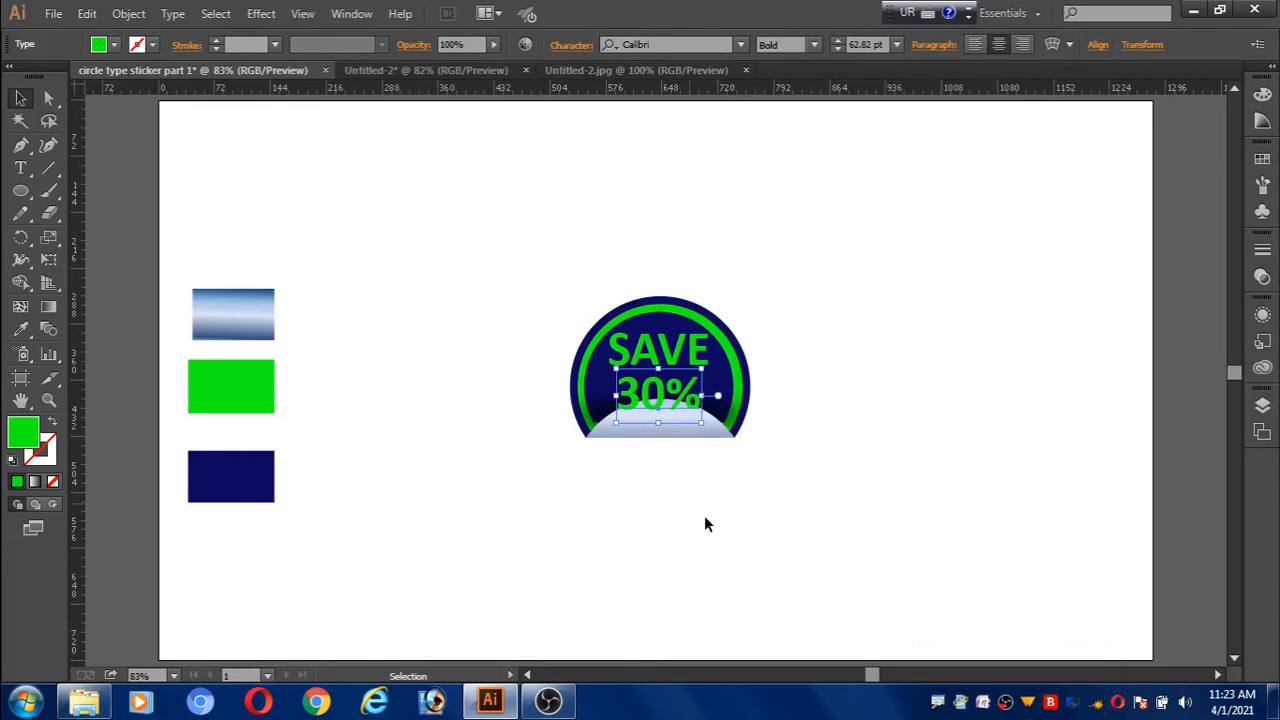
right_click(668, 410)
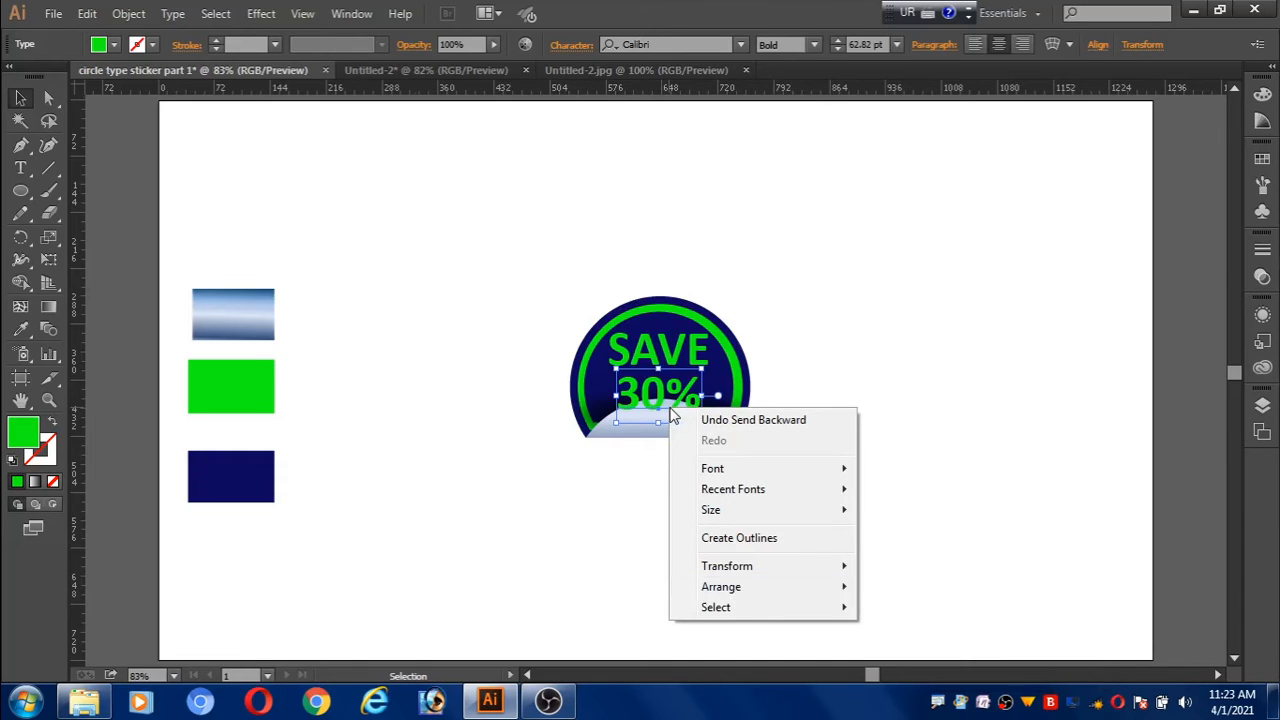
mouse_move(740, 587)
click(924, 627)
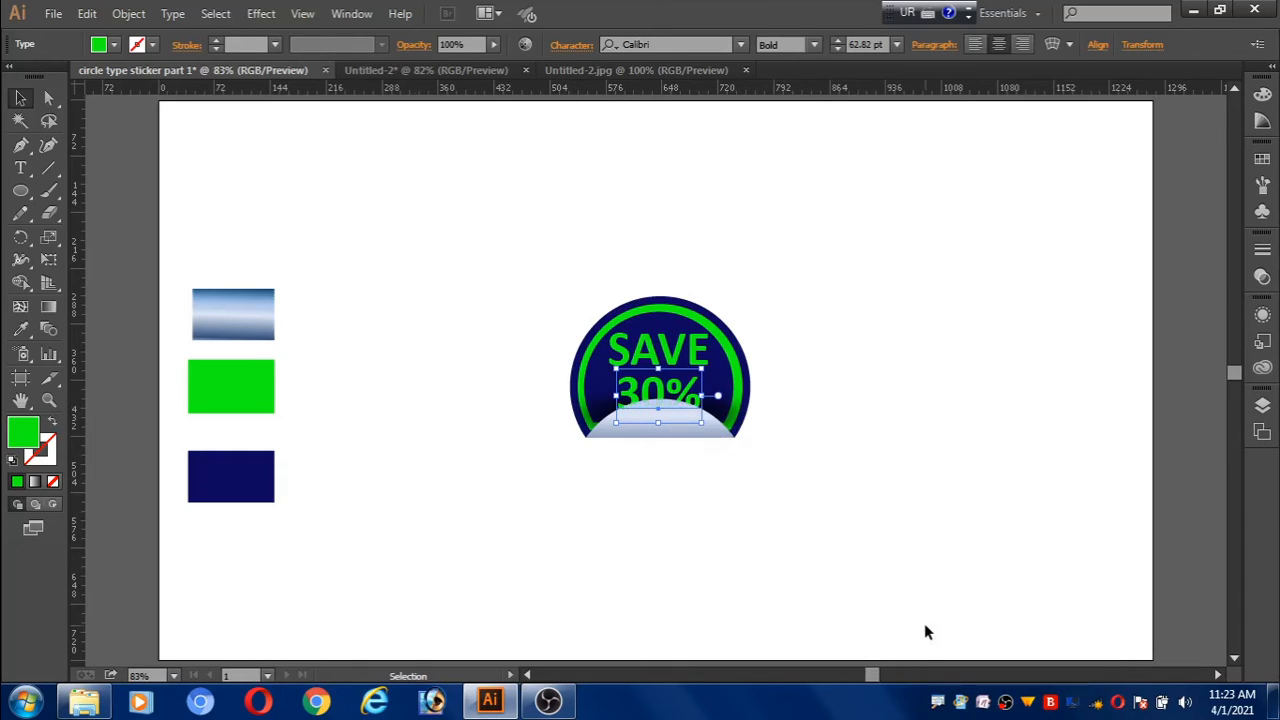
click(783, 493)
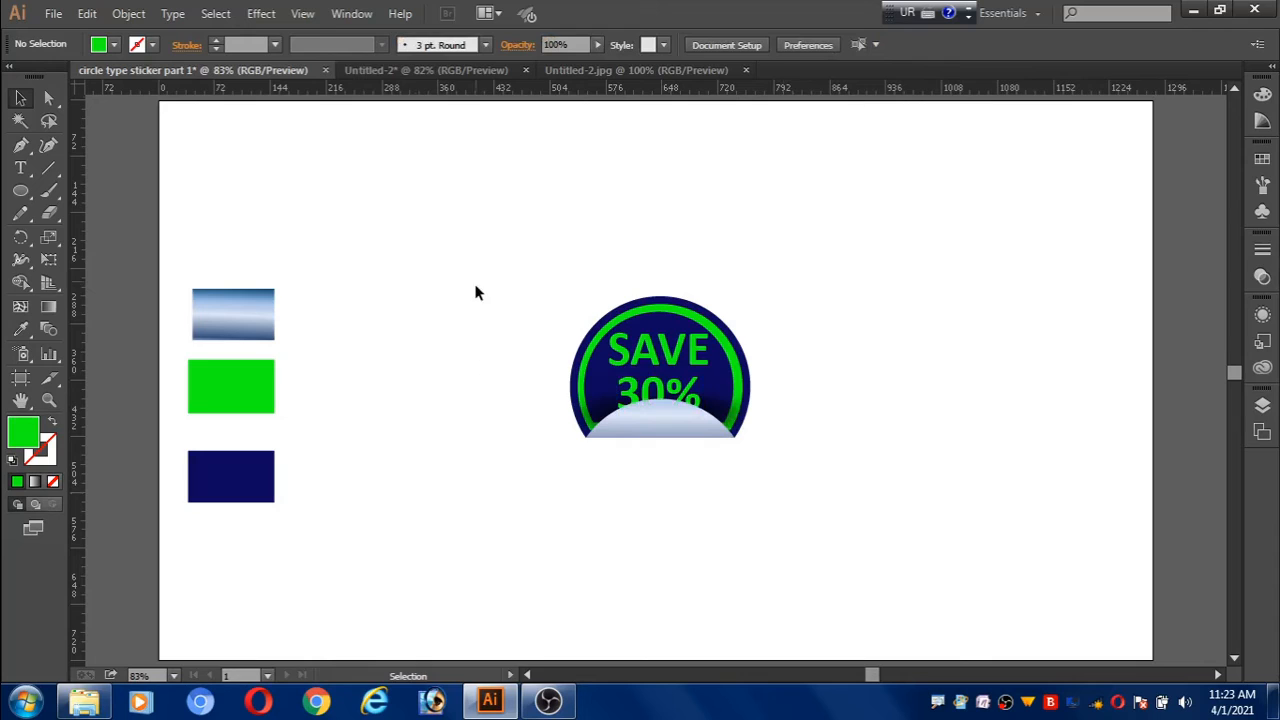
Group all the sticker artwork and move the group to the artboard's upper left, at about X 226 px, Y 41 px.
drag(539, 279, 828, 520)
right_click(688, 352)
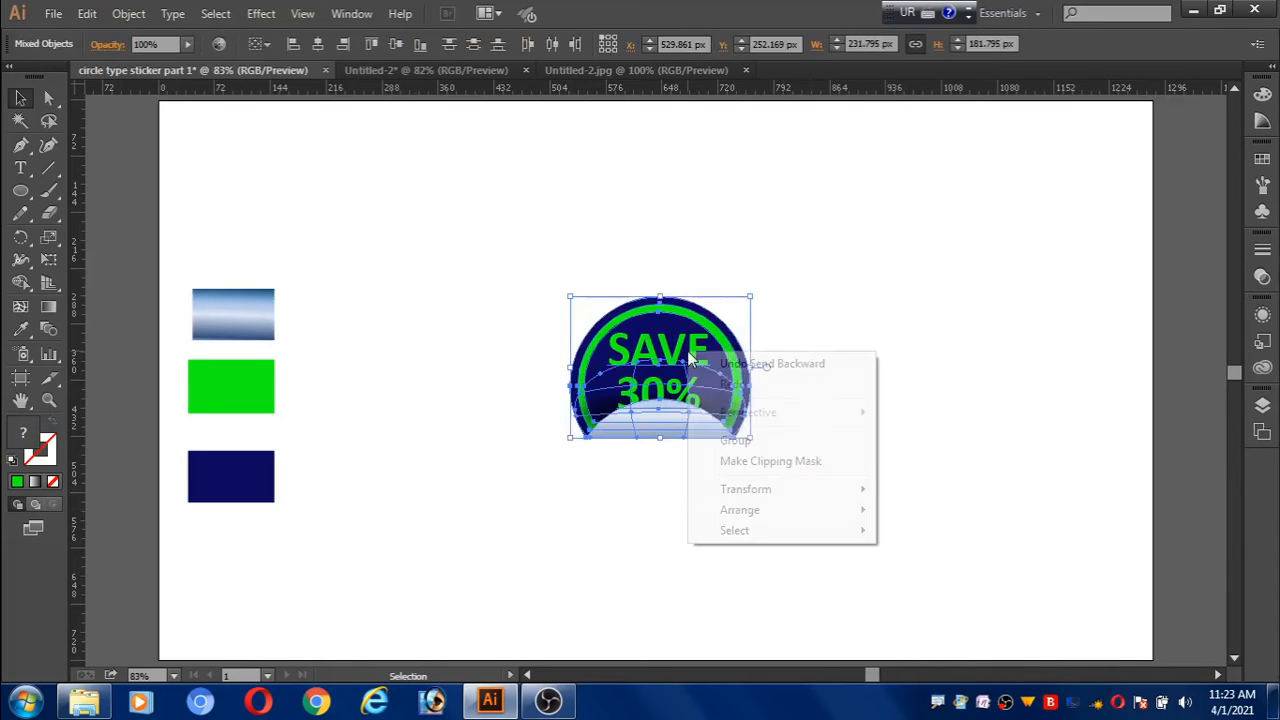
click(740, 441)
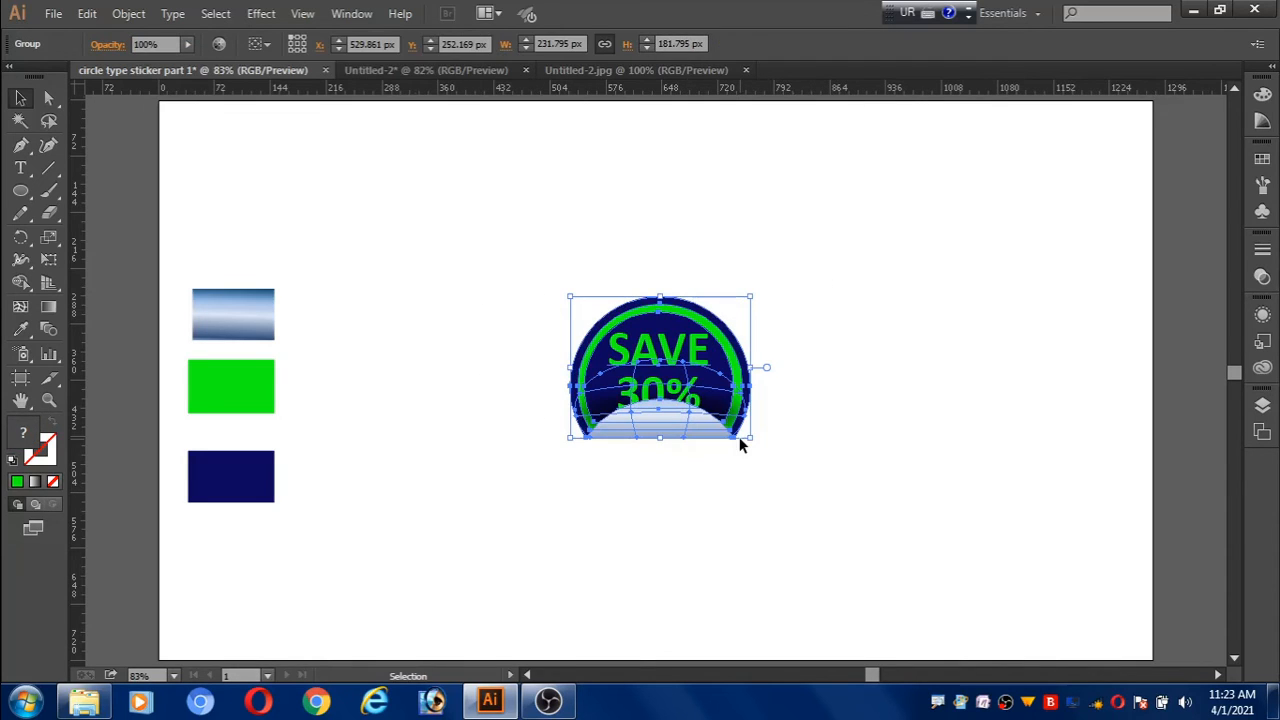
drag(678, 376, 443, 212)
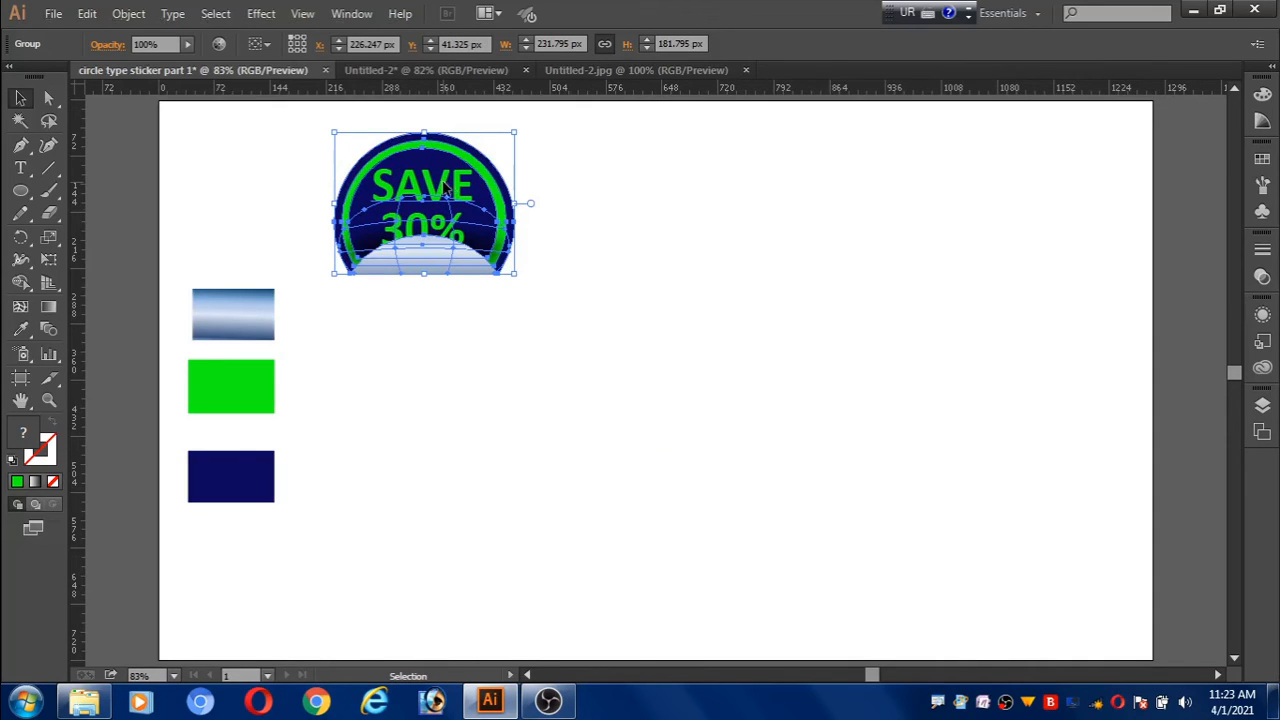
Duplicate the sticker group three times in straight horizontal and vertical offsets to form a two-by-two grid.
drag(447, 190, 782, 190)
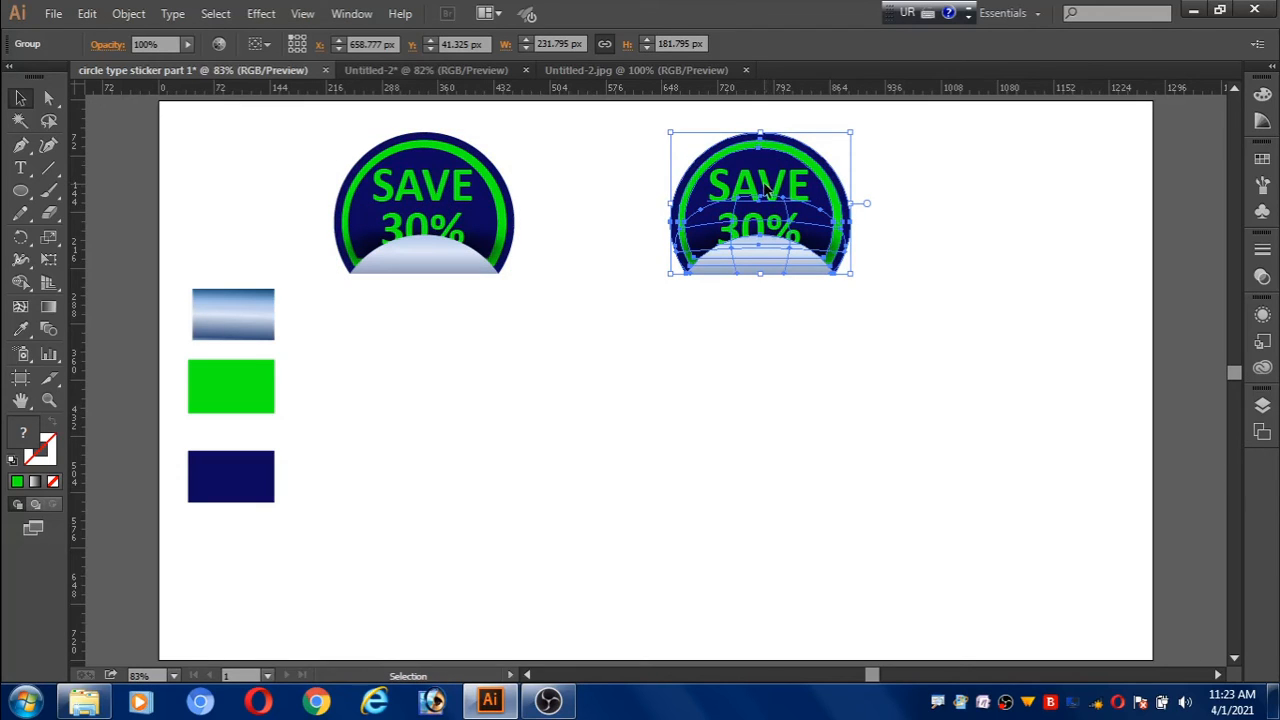
drag(766, 188, 806, 453)
key(alt+shift)
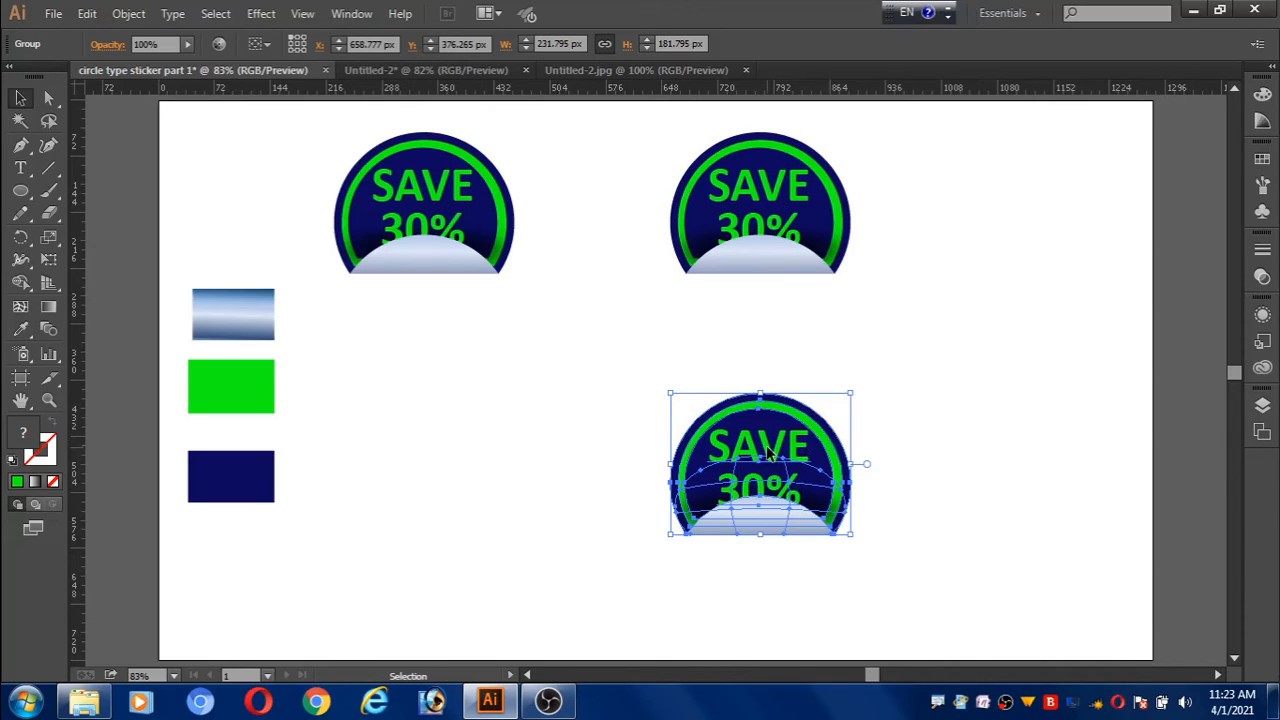
drag(770, 455, 435, 455)
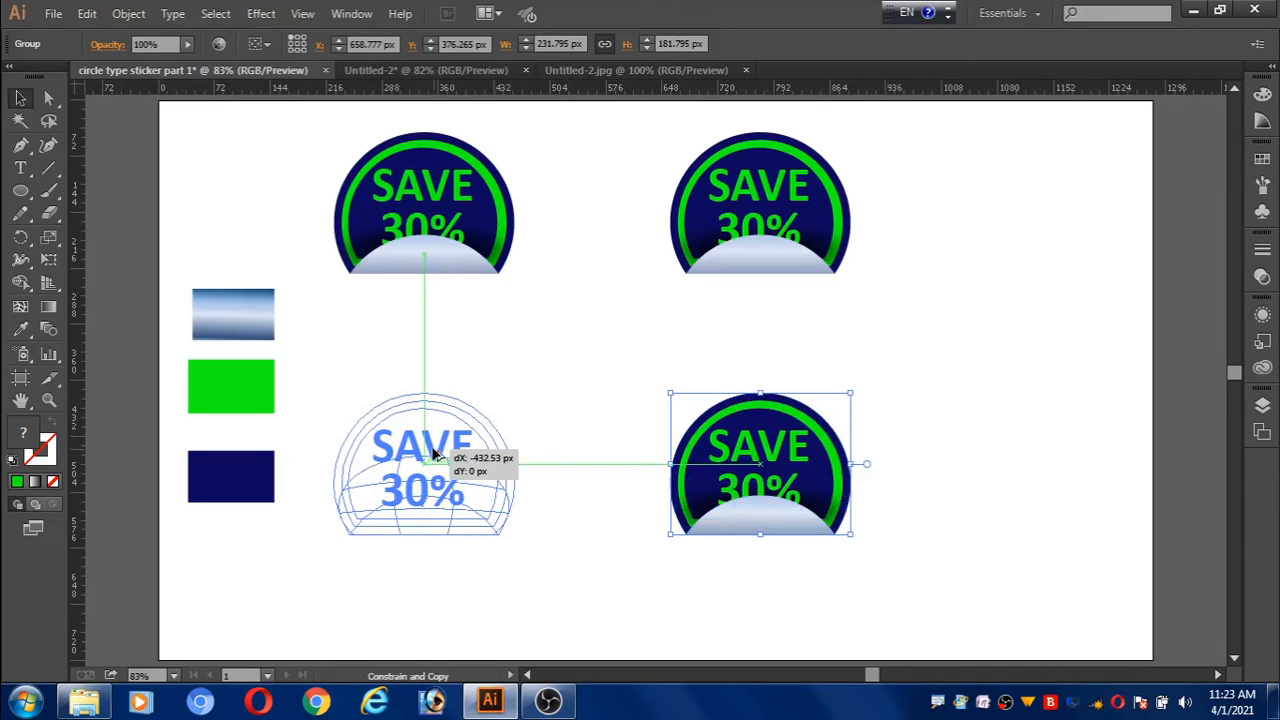
drag(435, 455, 435, 455)
Recolor the upper-right sticker with linked harmony colors, shifting its green to red at hue 356.91°, saturation 95.52% and brightness 98.82%.
drag(652, 137, 860, 312)
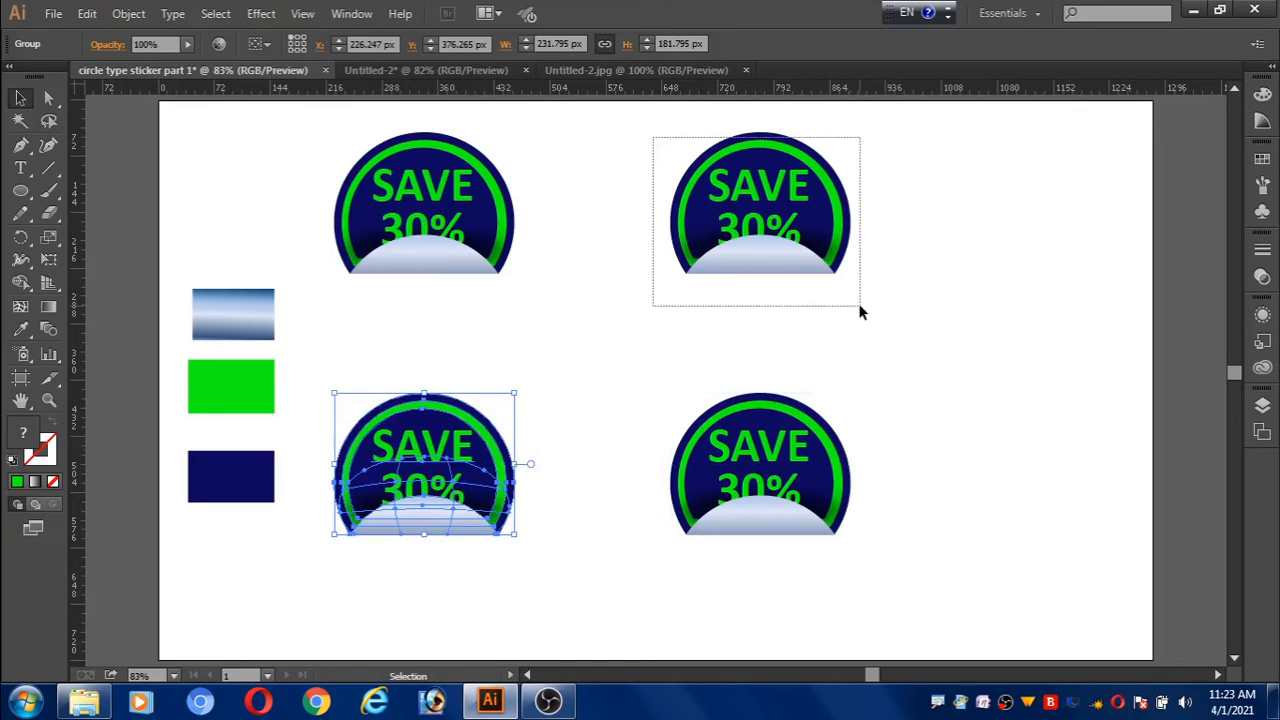
drag(860, 312, 860, 312)
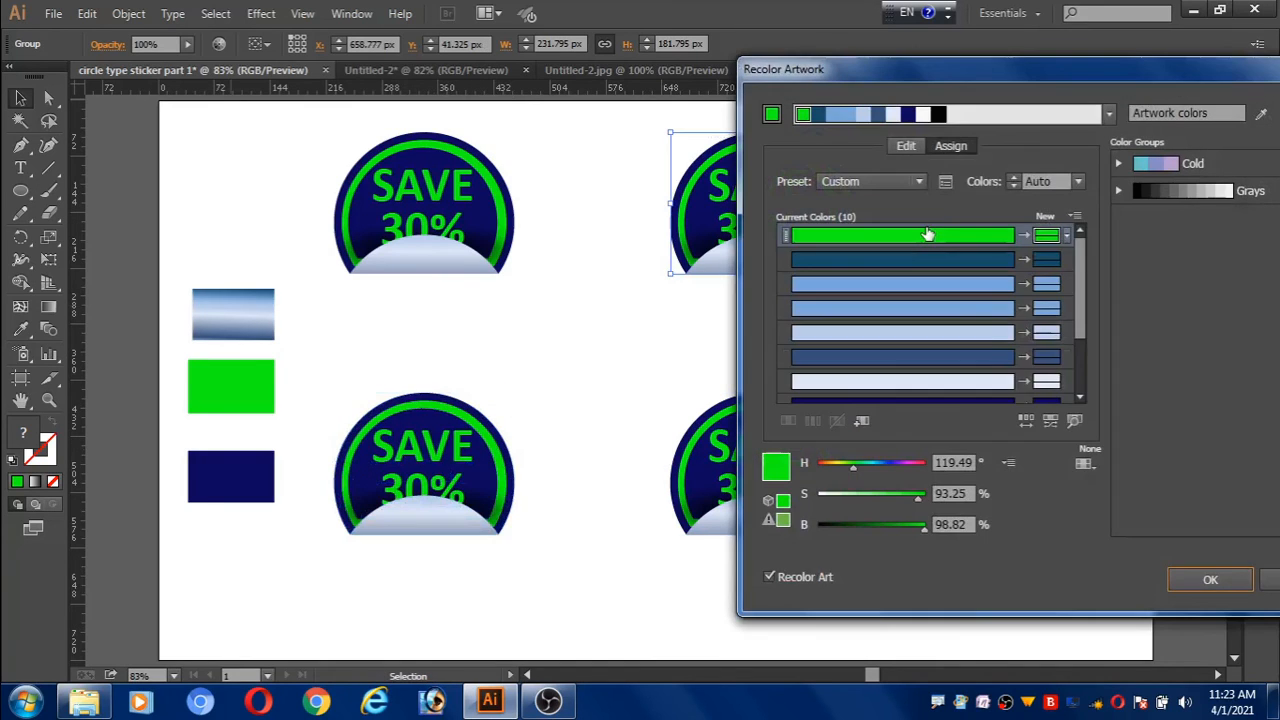
click(906, 145)
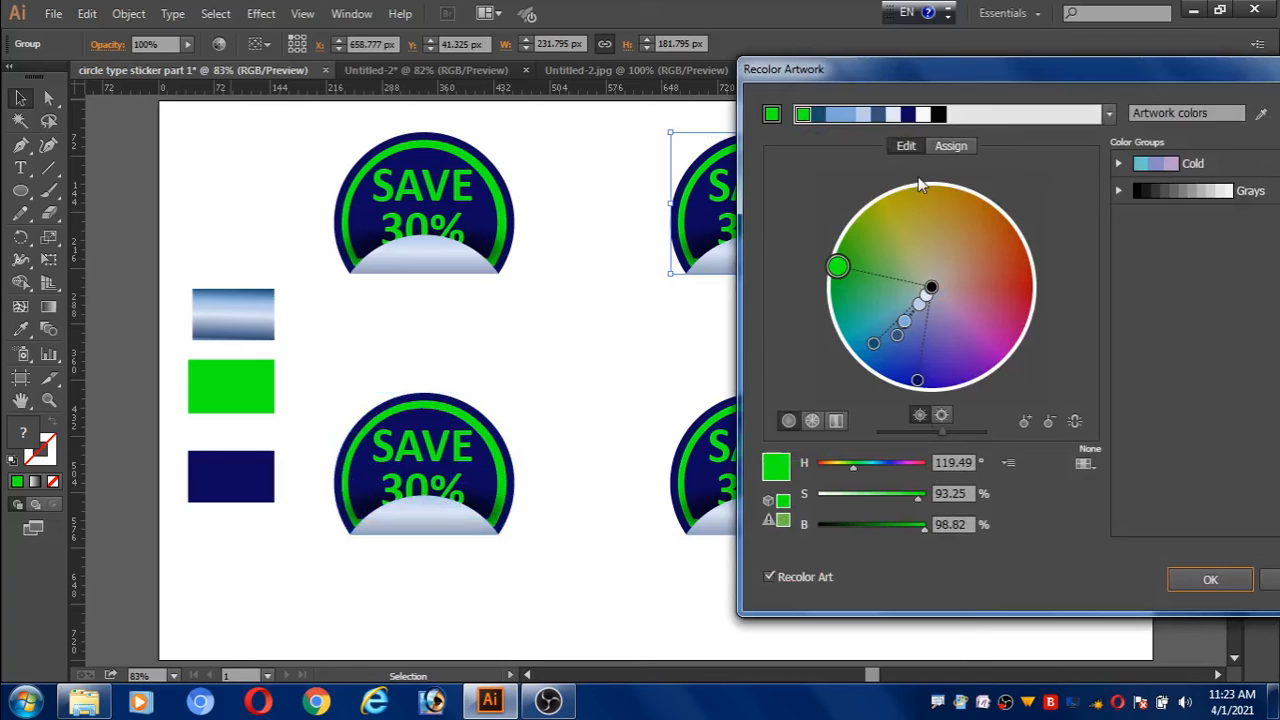
drag(838, 265, 1030, 291)
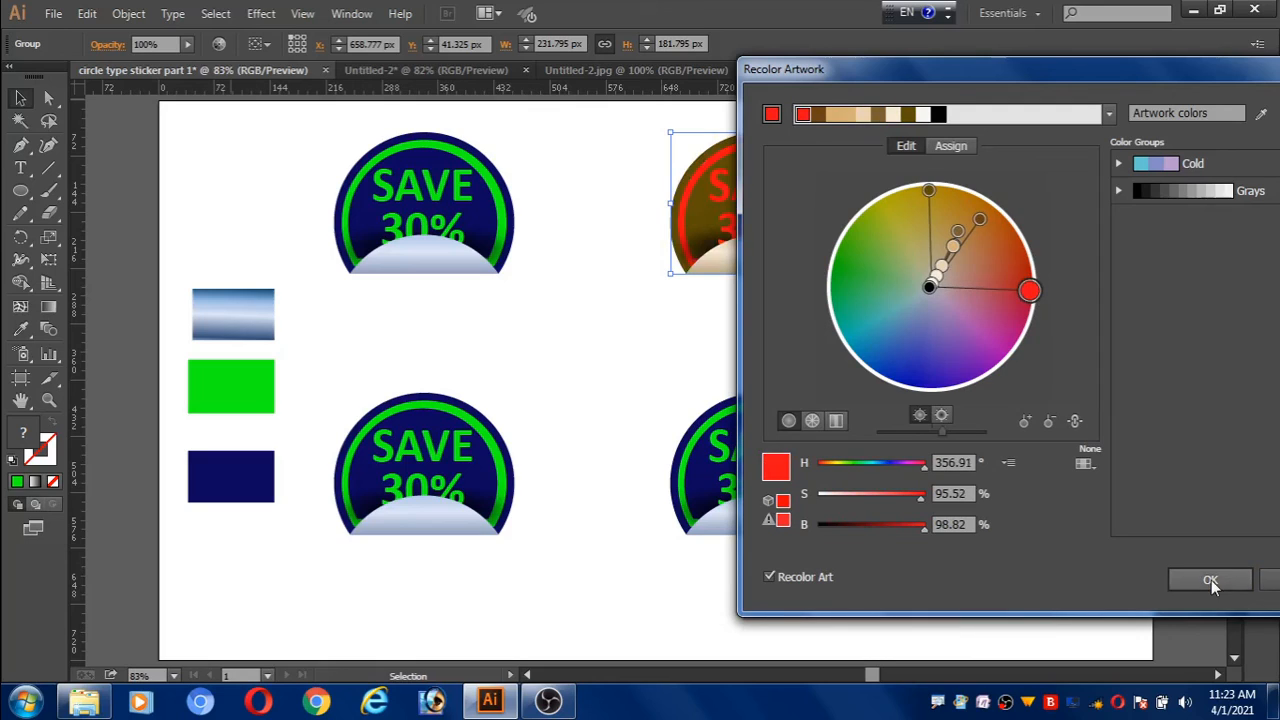
click(1211, 580)
drag(332, 389, 538, 586)
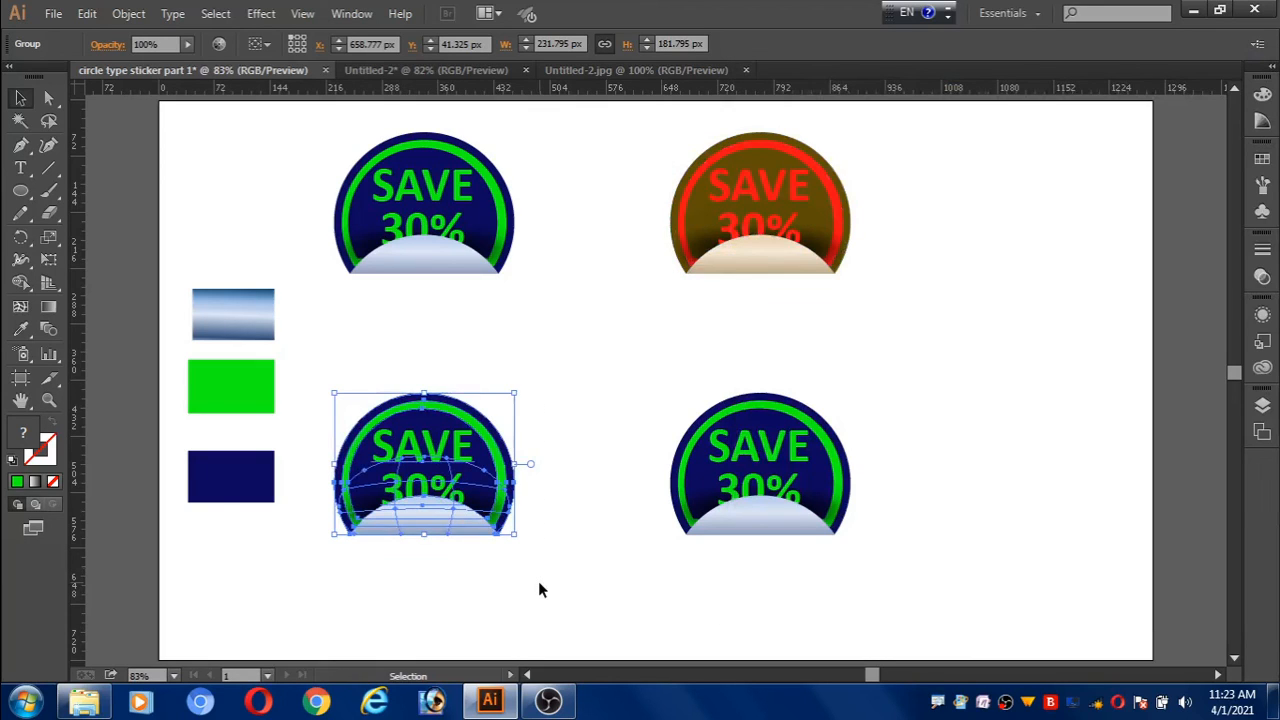
click(219, 44)
click(909, 146)
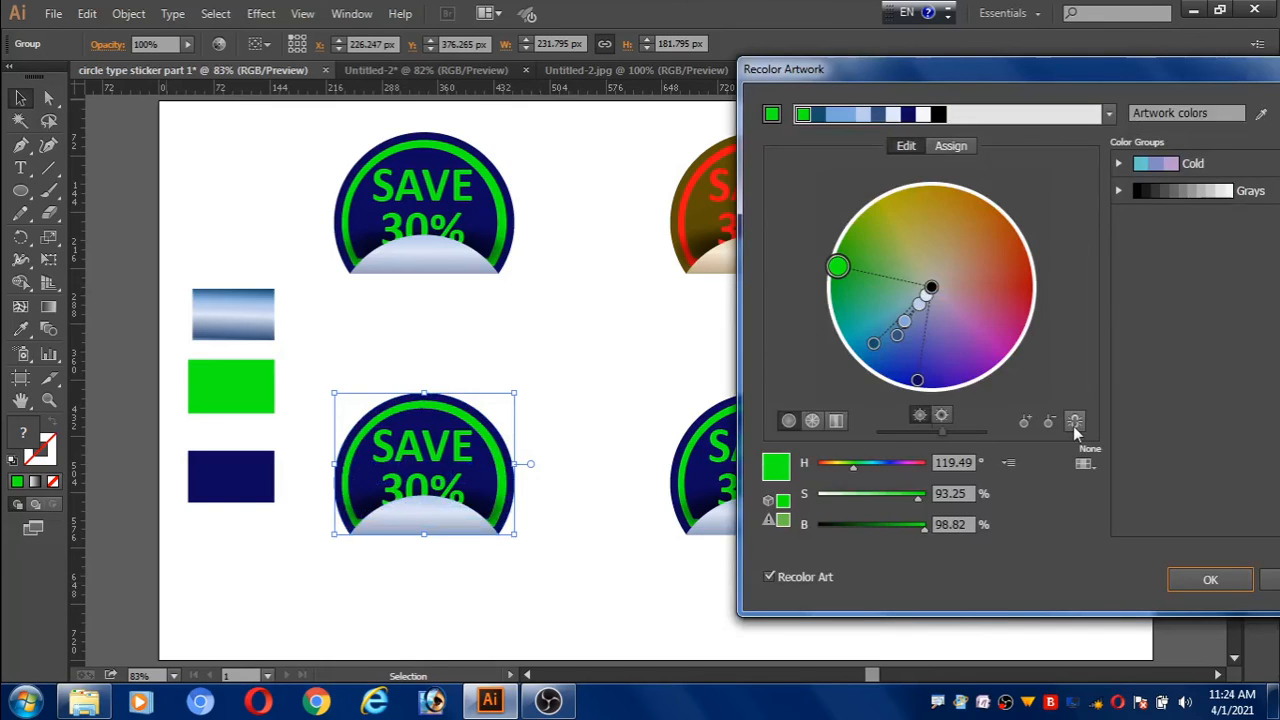
click(1074, 424)
click(1212, 580)
Recolor the lower-right sticker with linked harmony colors, shifting its green to blue at hue 242.89°, saturation 91.93% and brightness 98.82%.
drag(652, 376, 837, 605)
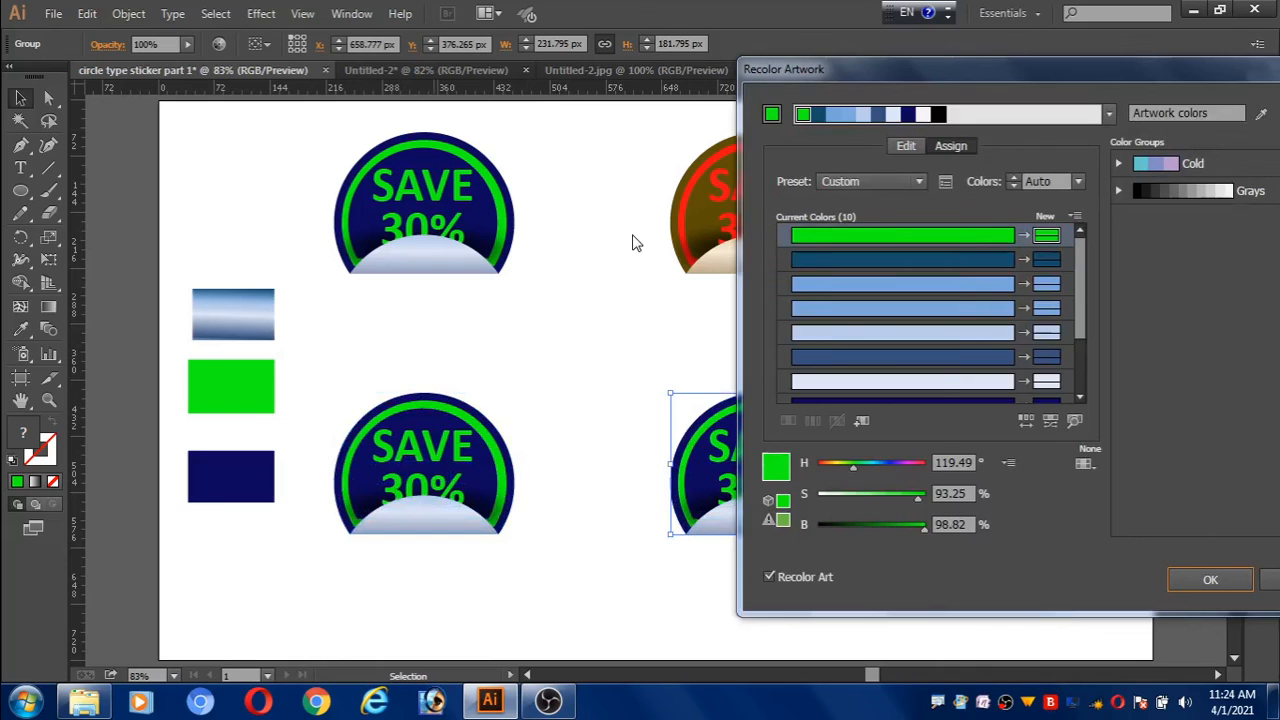
click(906, 146)
click(1074, 422)
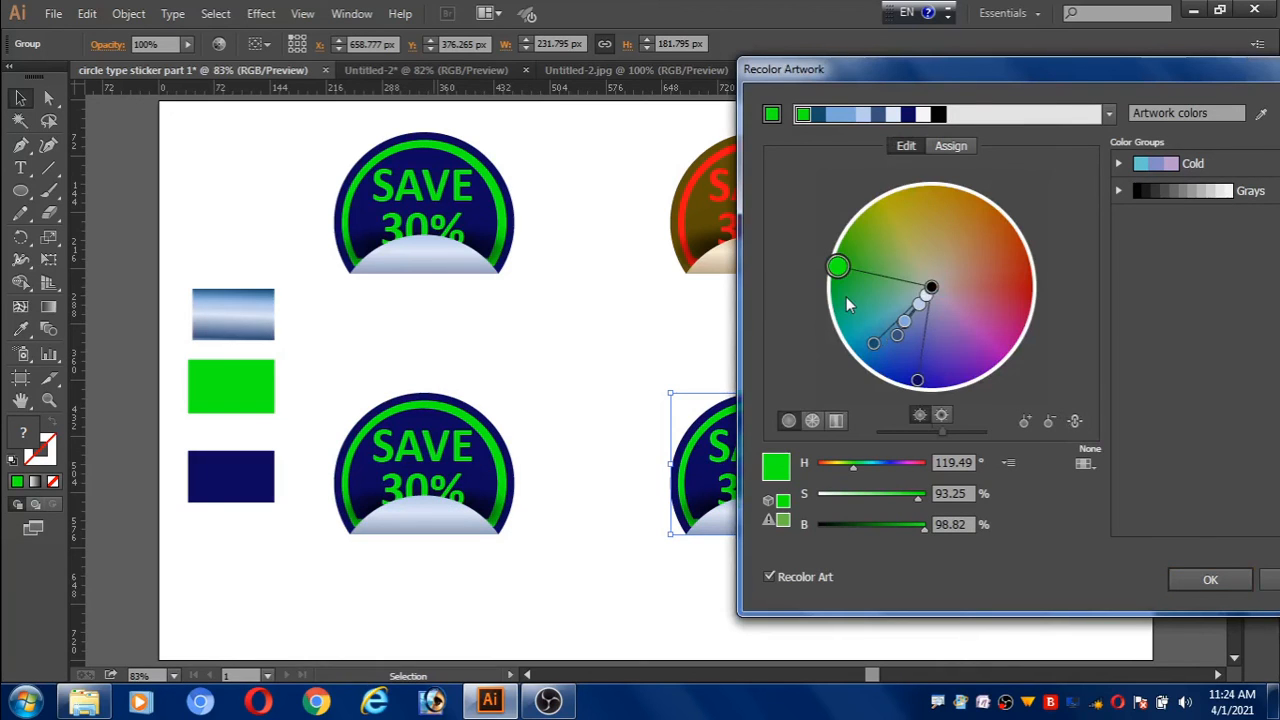
drag(838, 266, 921, 388)
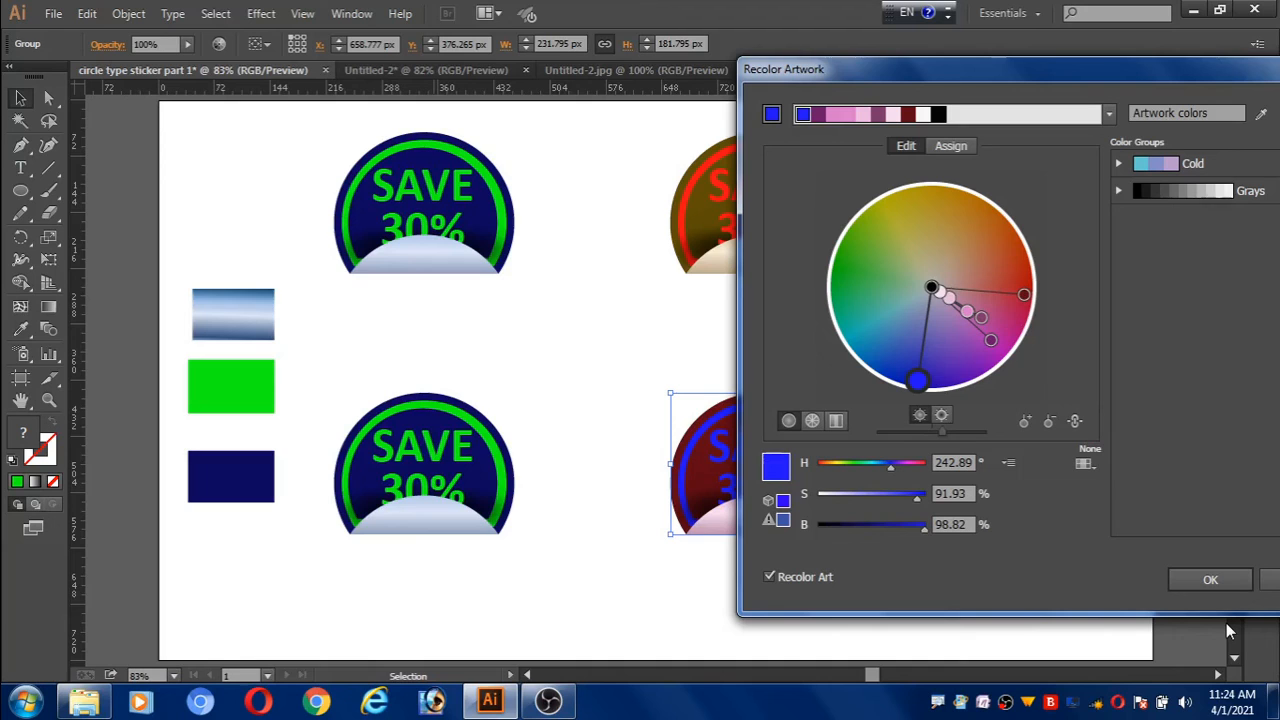
click(1210, 580)
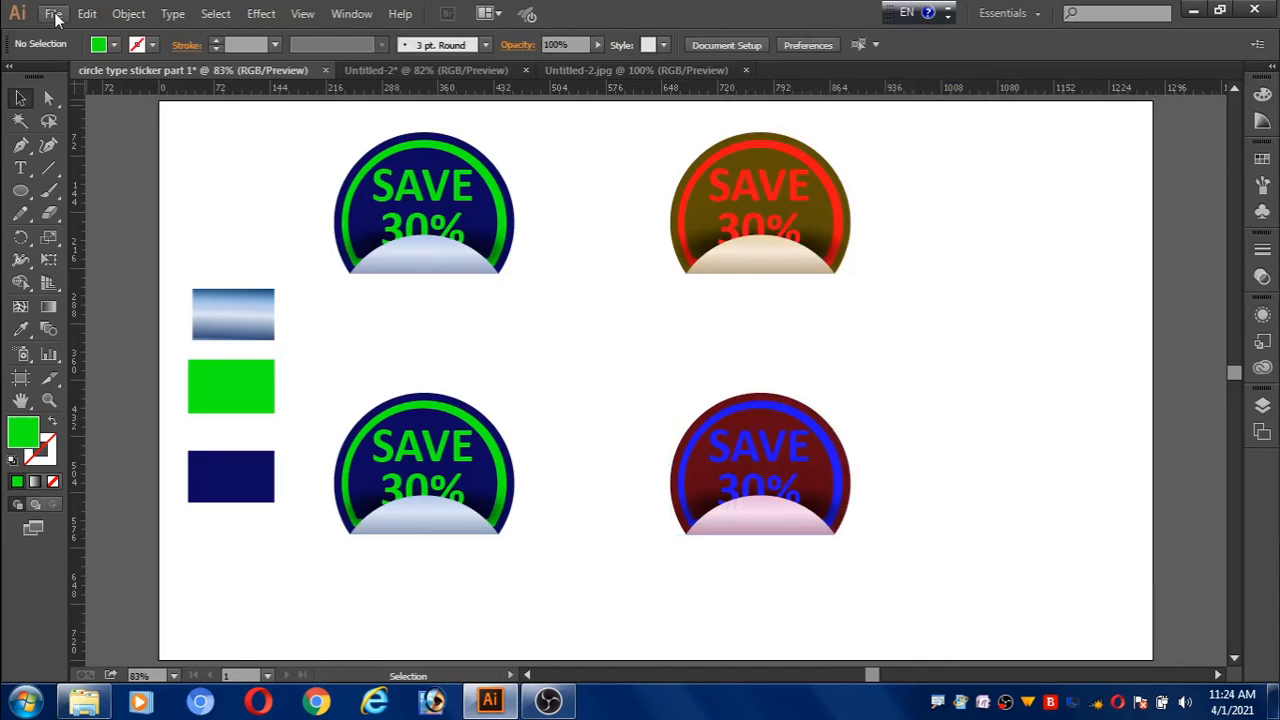
Save the artwork as circle type sticker part 1.ai in the Graphic Garden folder in Illustrator CC format, and switch to the Untitled-2.jpg document.
click(53, 14)
click(90, 183)
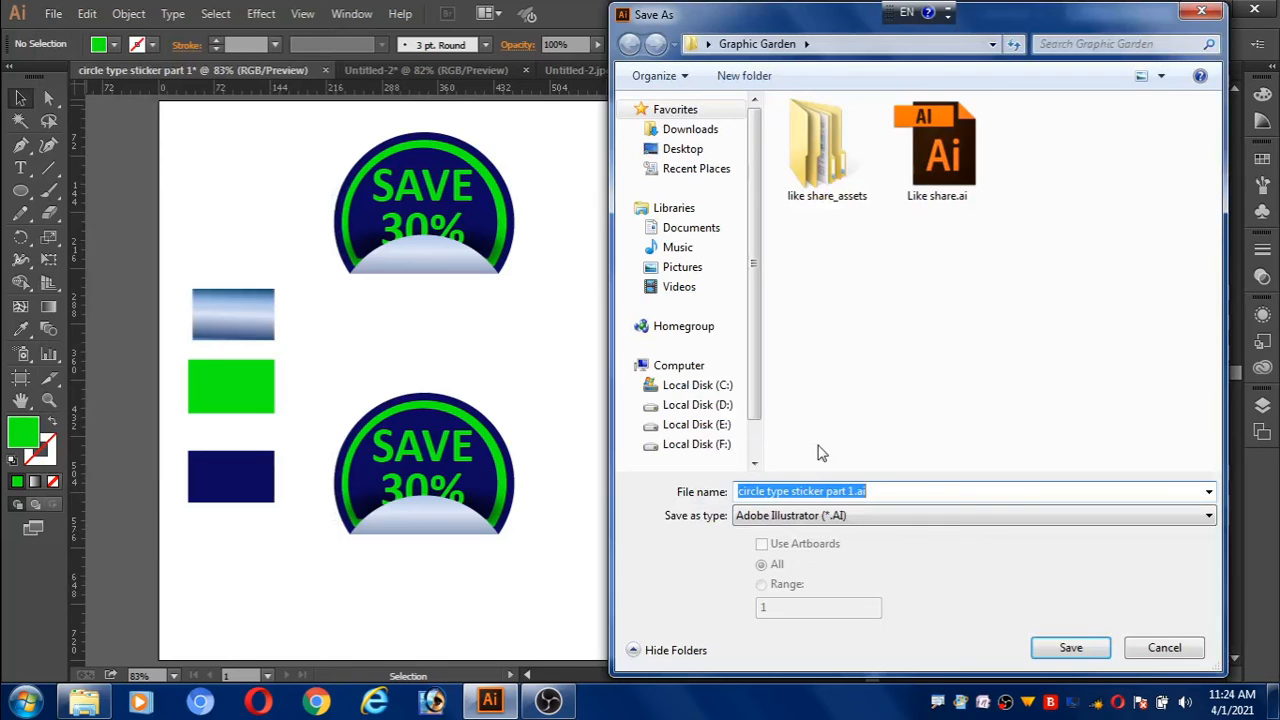
click(1054, 652)
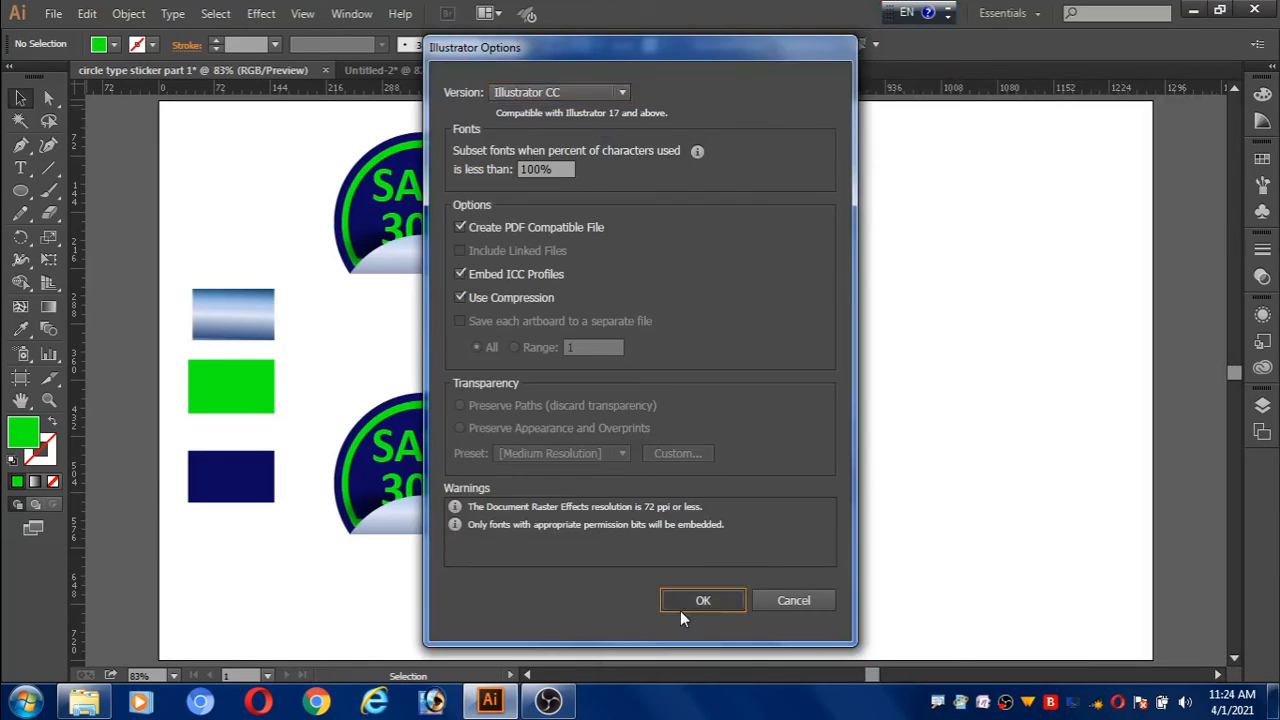
click(690, 605)
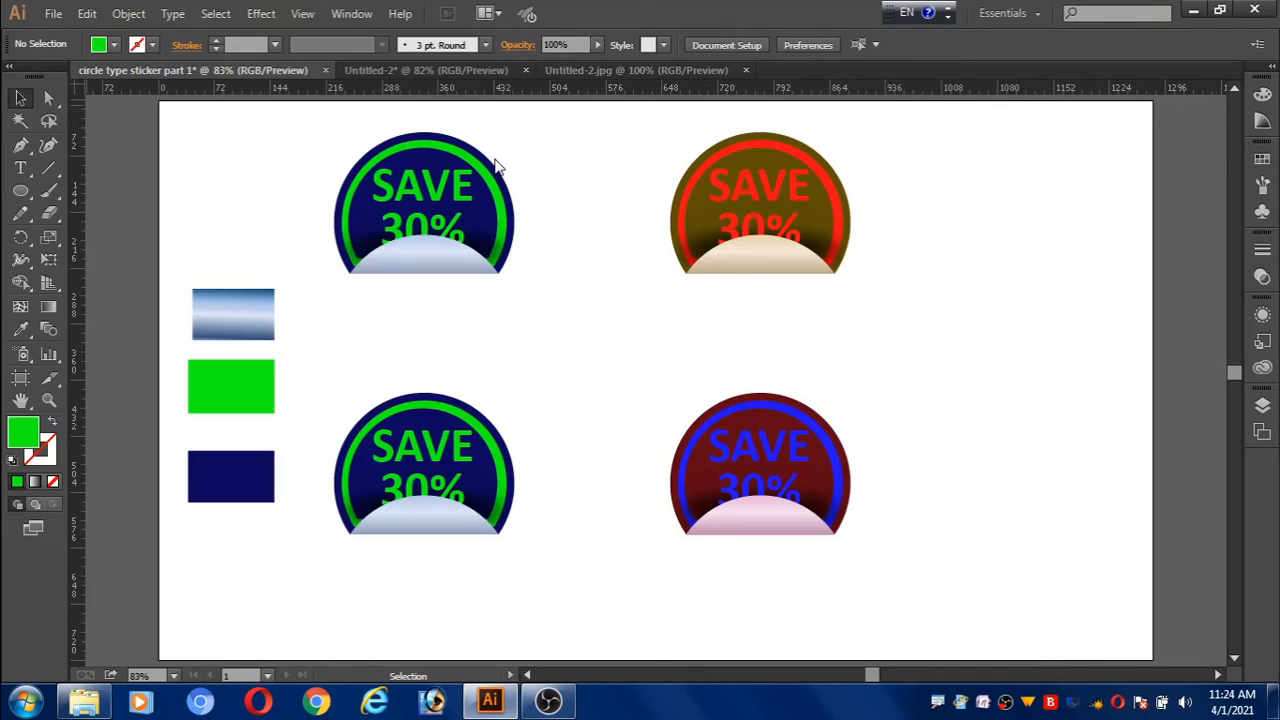
click(604, 72)
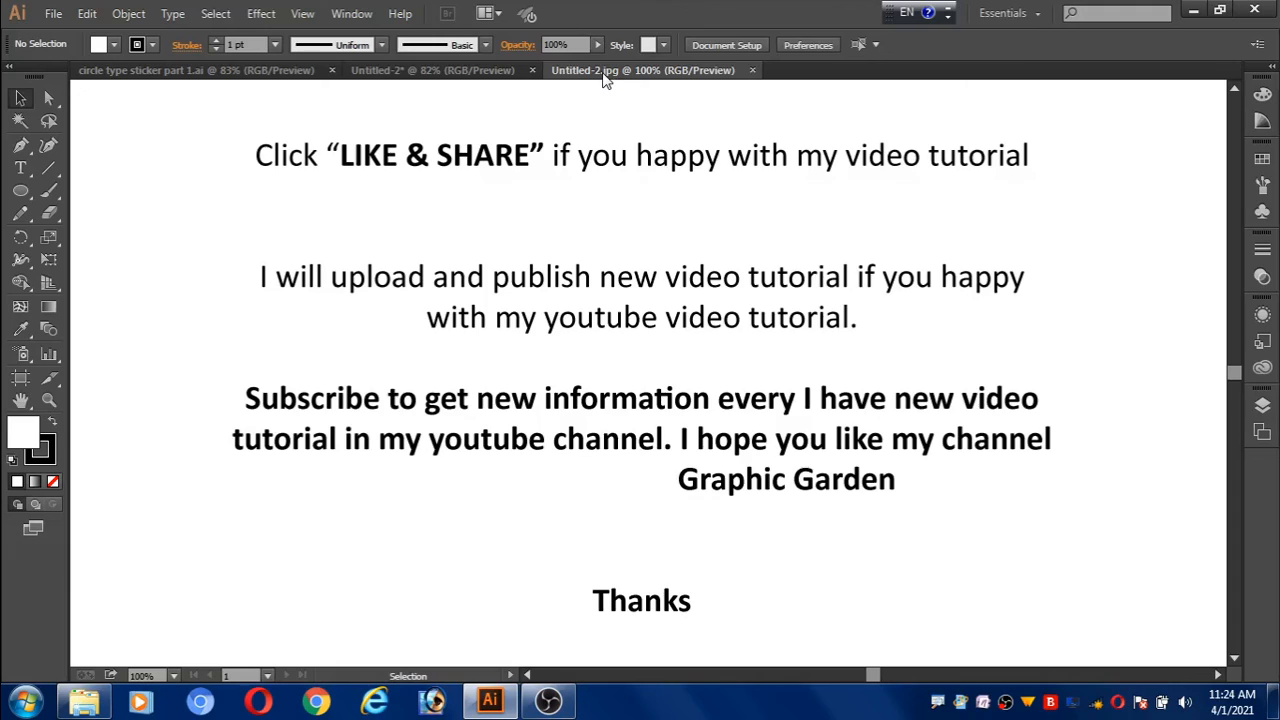